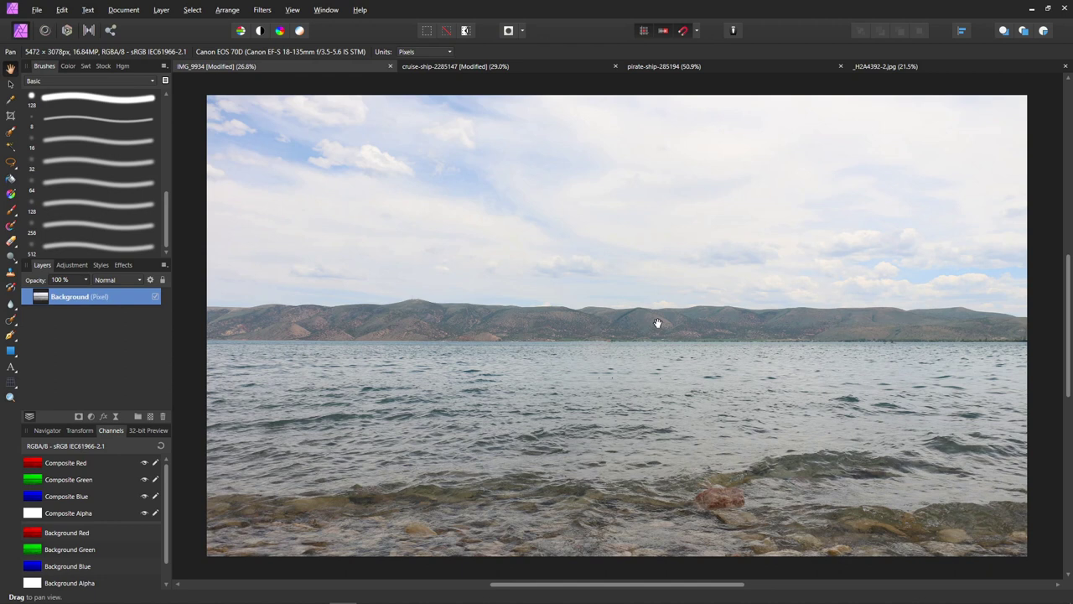
Bring the cruise-ship-2285147 pirate ship photo forward and try a Paint Brush dab, then undo it.
click(502, 66)
key(b)
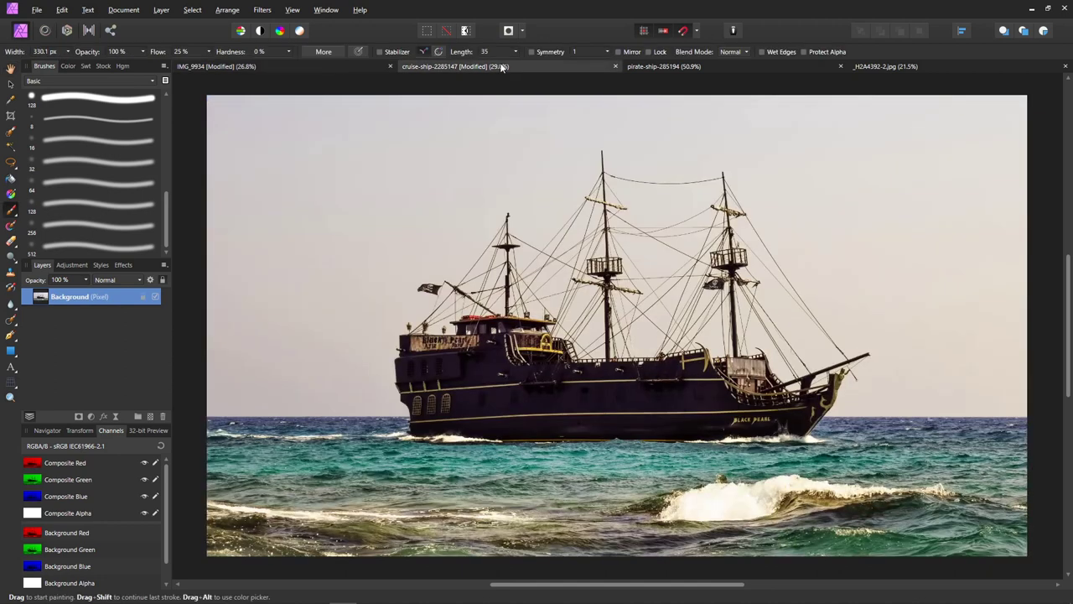
click(671, 66)
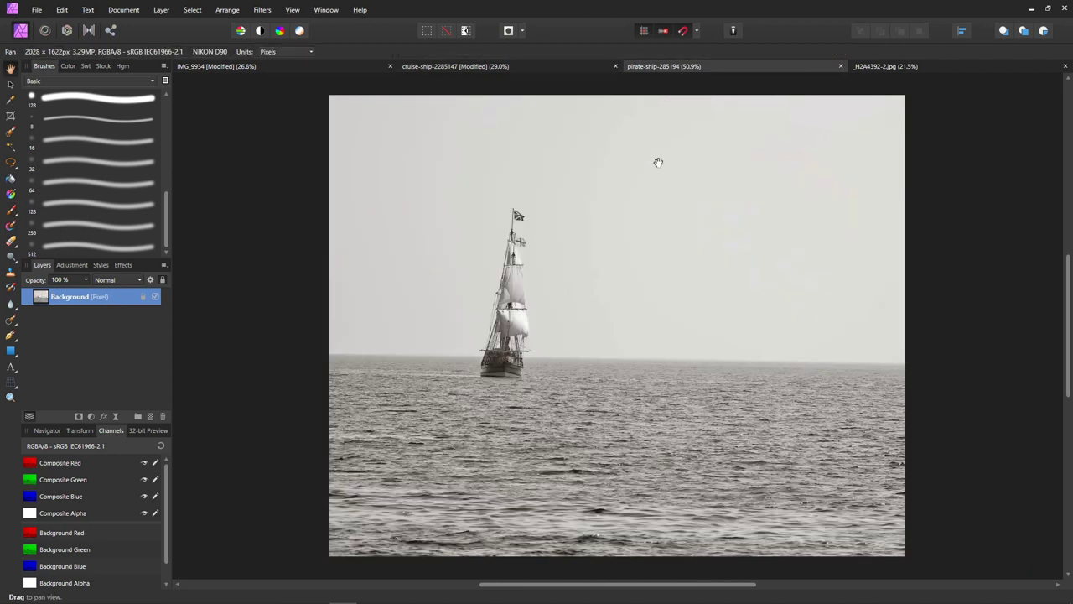
click(487, 67)
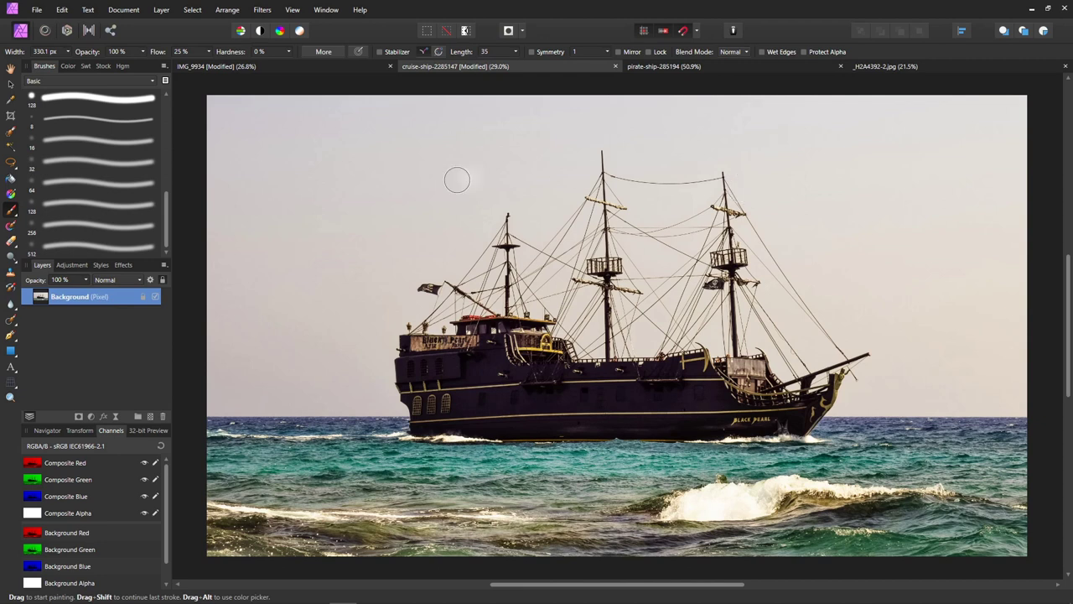
click(240, 209)
key(ctrl+z)
Show the Channels panel and hide the Composite Red, Green, Blue and Alpha channels.
click(293, 10)
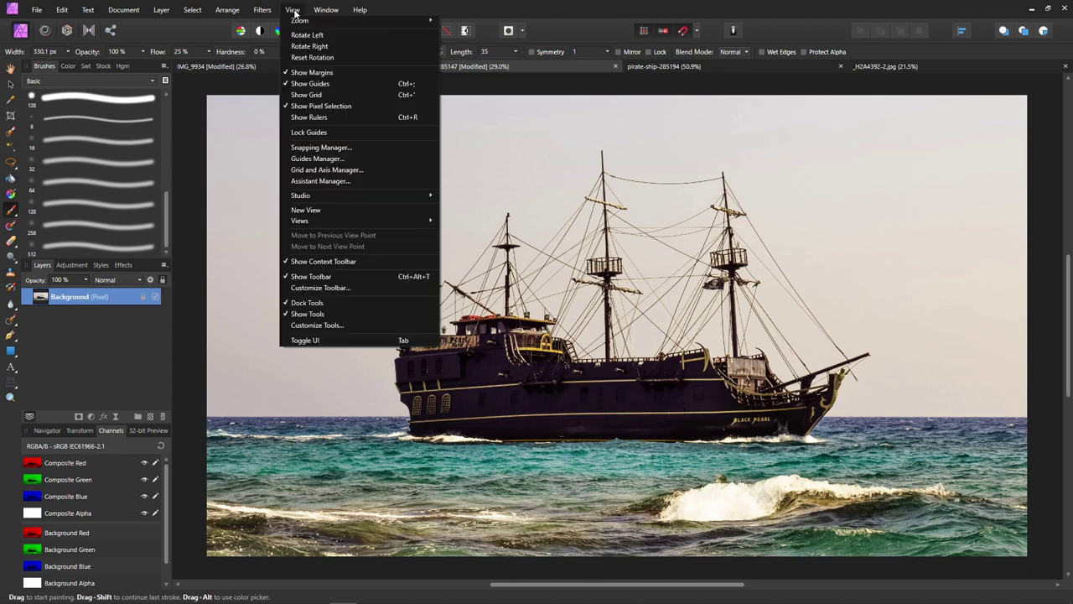
mouse_move(325, 194)
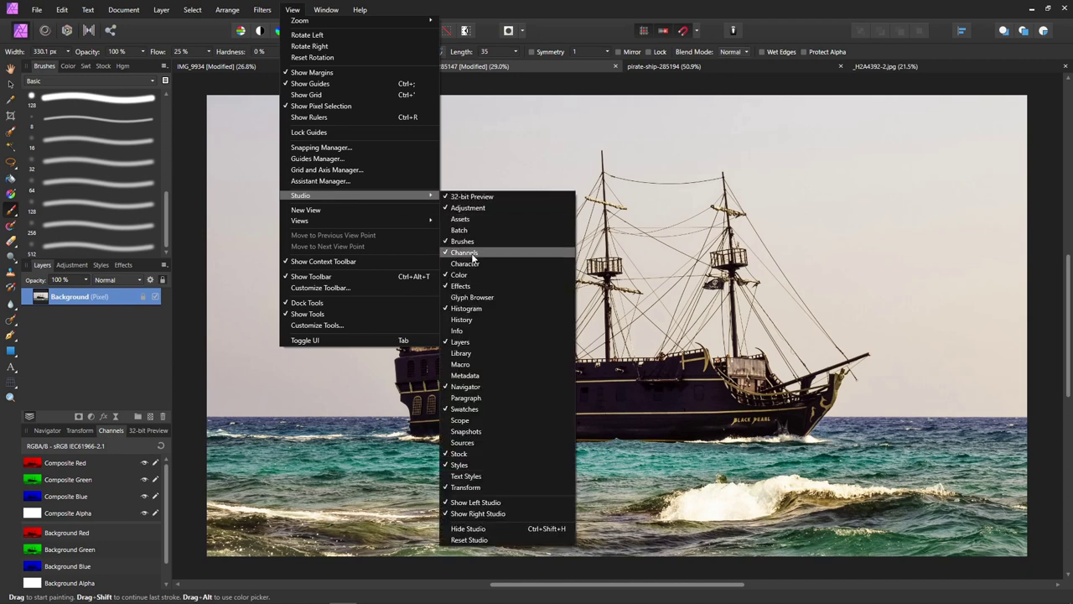
click(529, 6)
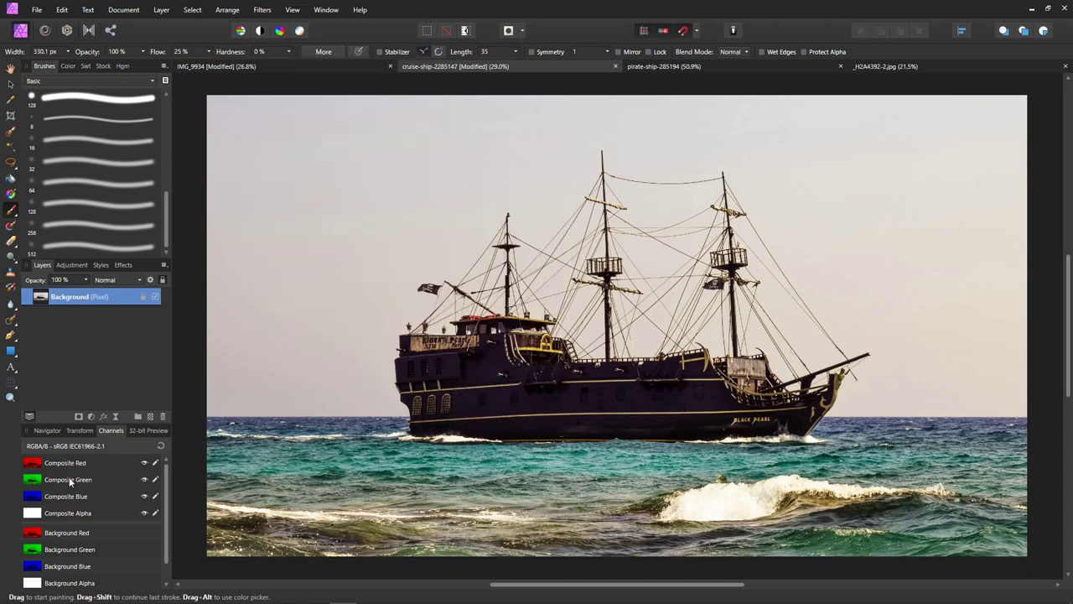
click(143, 462)
click(143, 479)
click(144, 495)
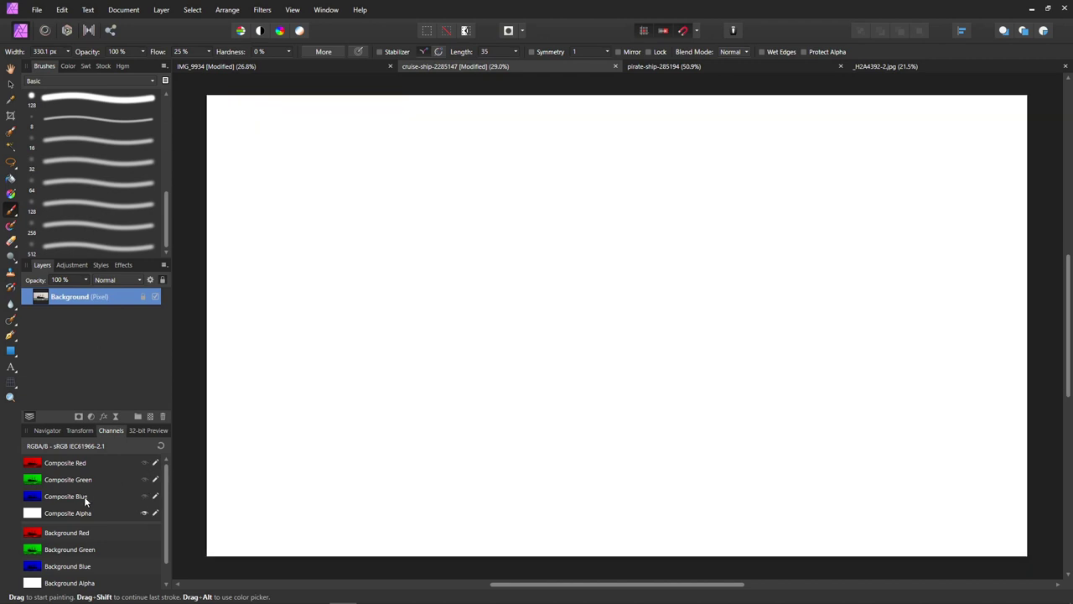
click(144, 513)
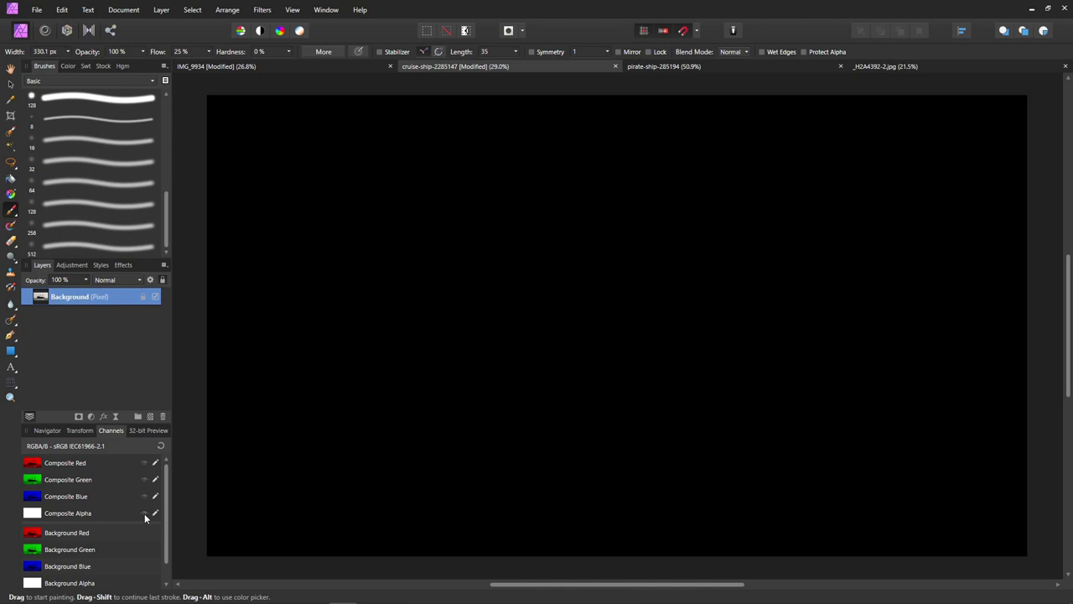
Preview the red and blue channels alone, ending with only Composite Green visible.
click(143, 470)
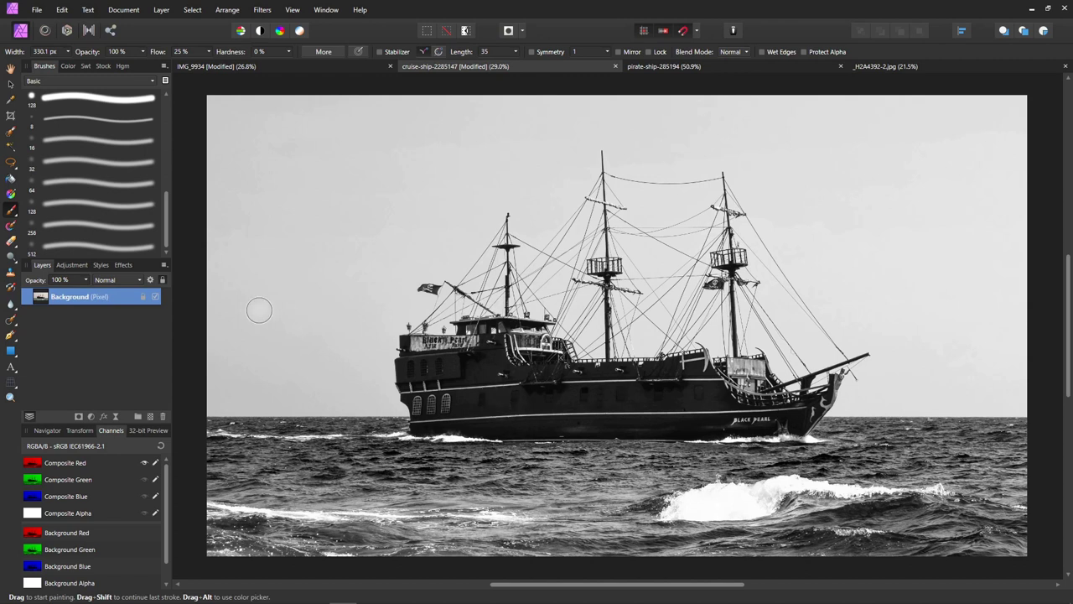
click(143, 463)
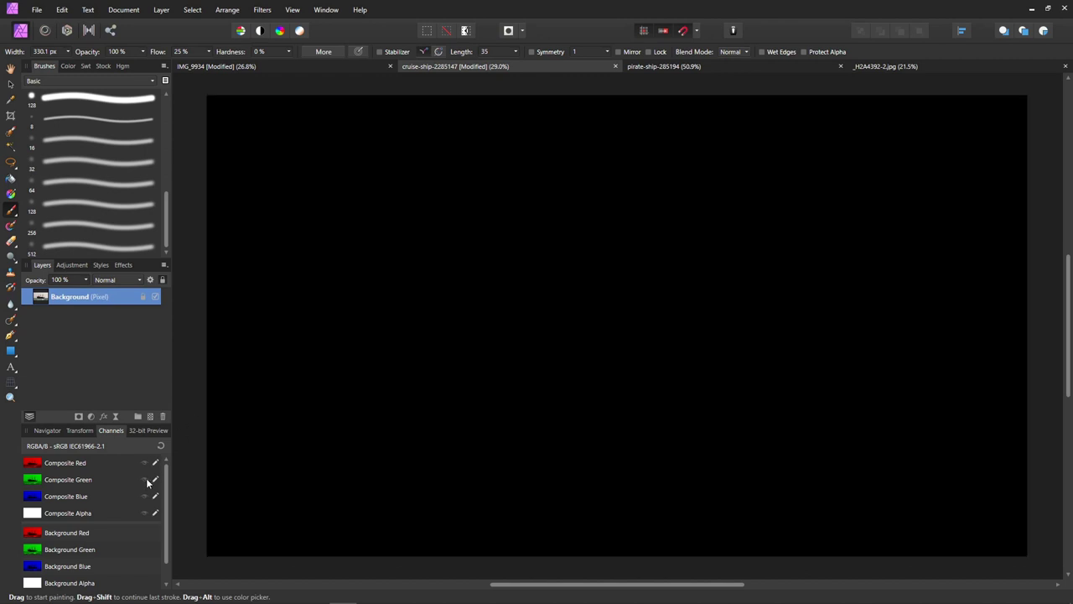
click(145, 480)
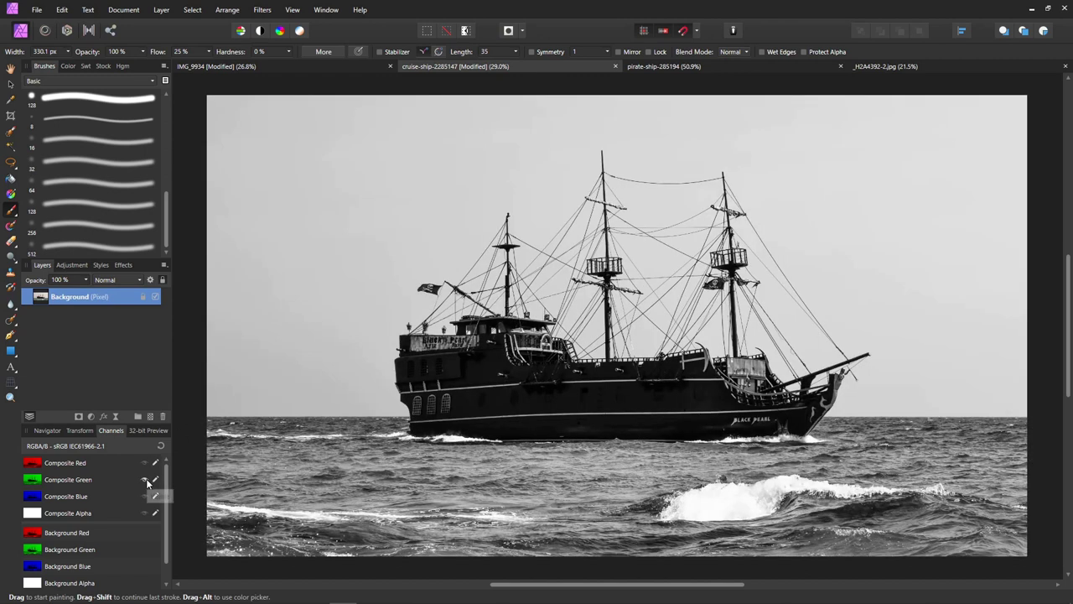
click(144, 496)
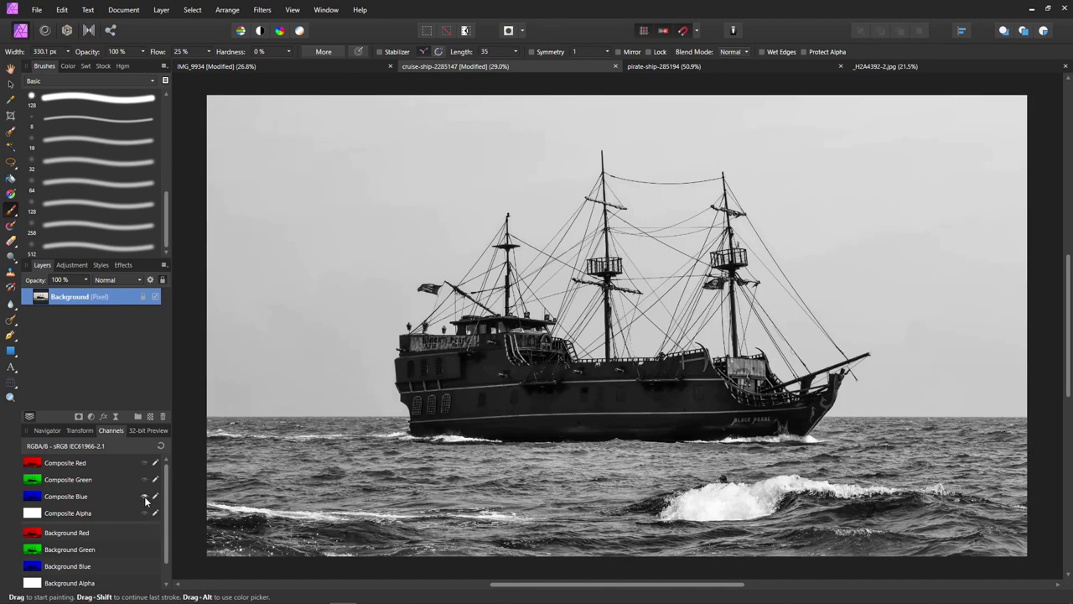
click(144, 497)
click(145, 479)
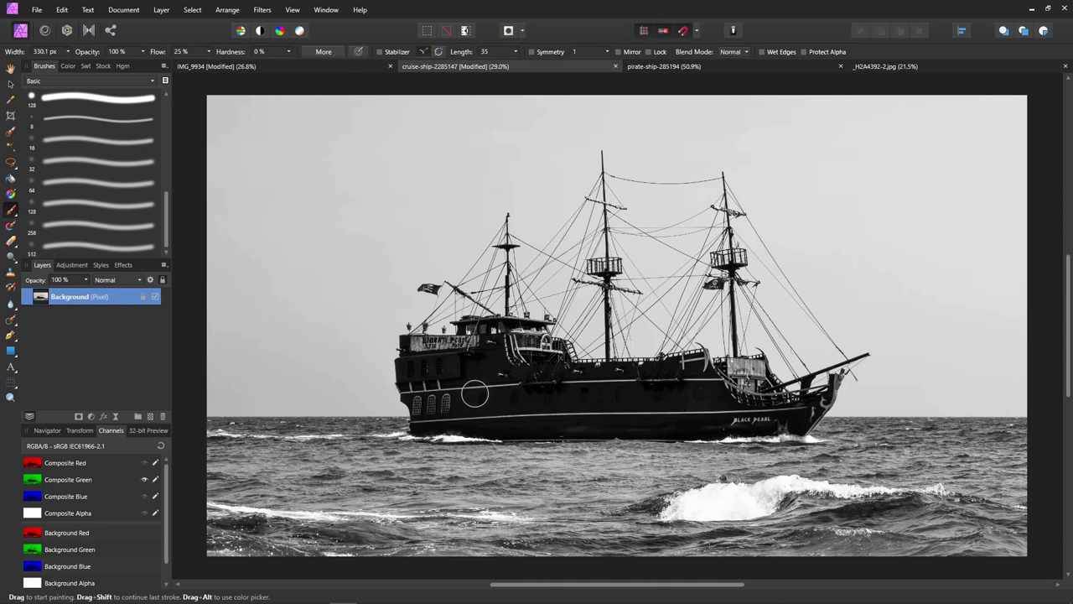
Add a Threshold adjustment to the pirate ship photo and set it to about 74%.
click(91, 417)
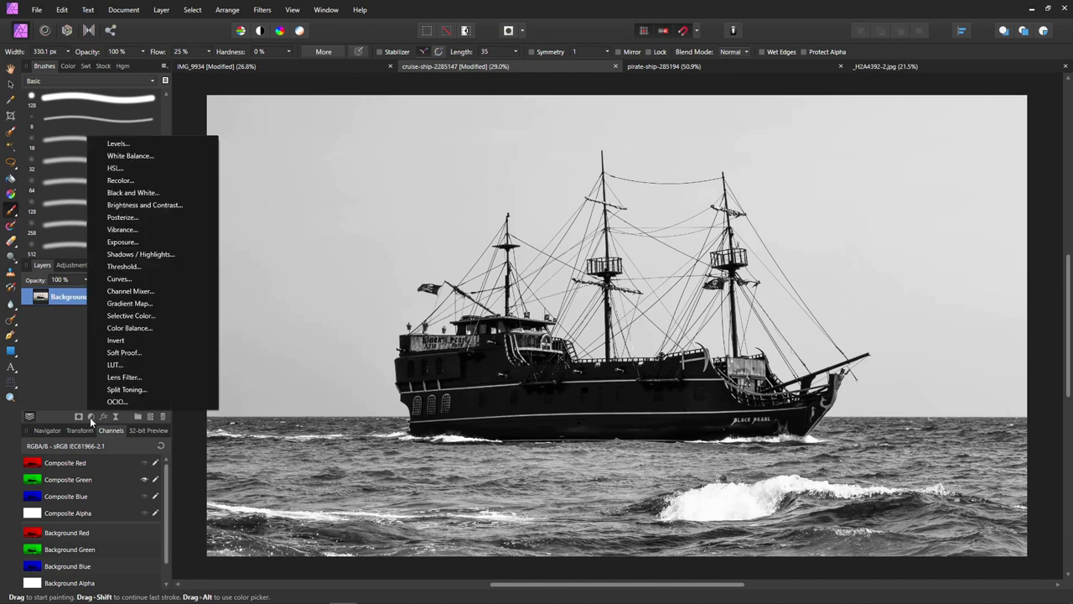
click(135, 267)
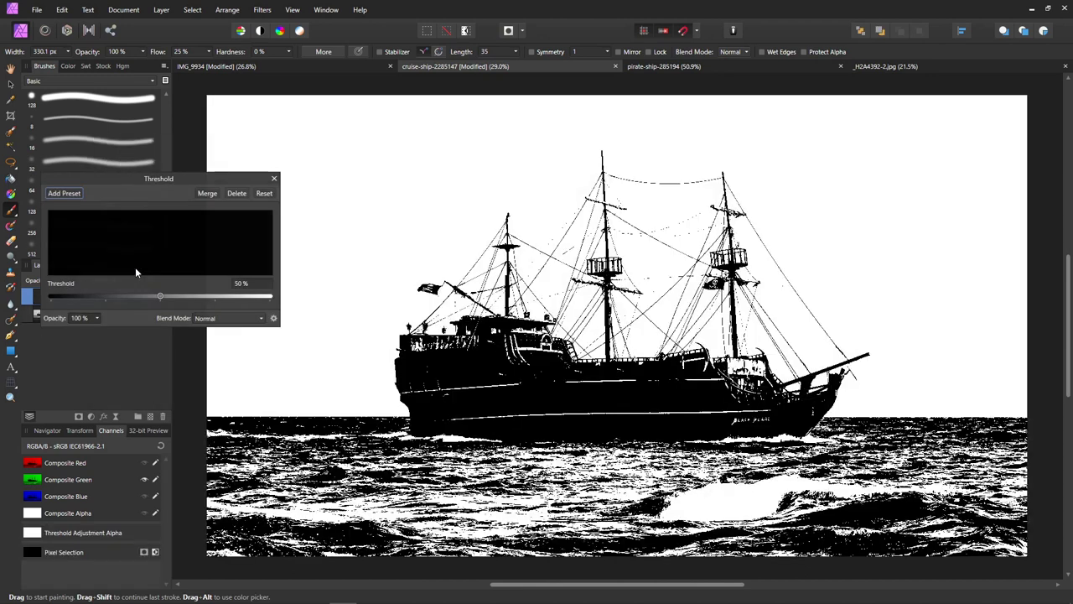
drag(161, 294, 200, 302)
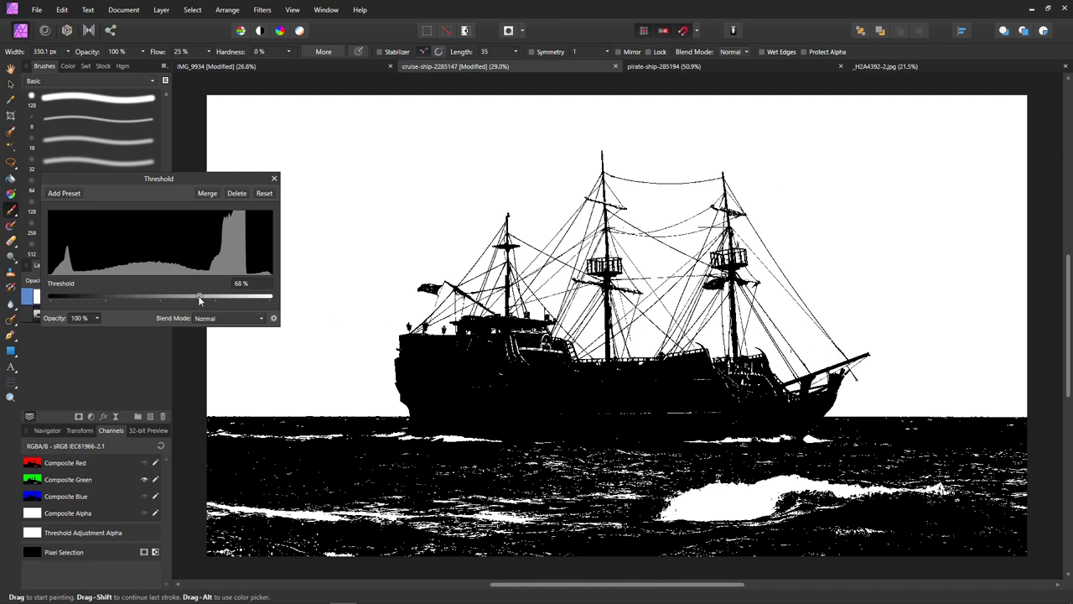
drag(199, 300, 216, 307)
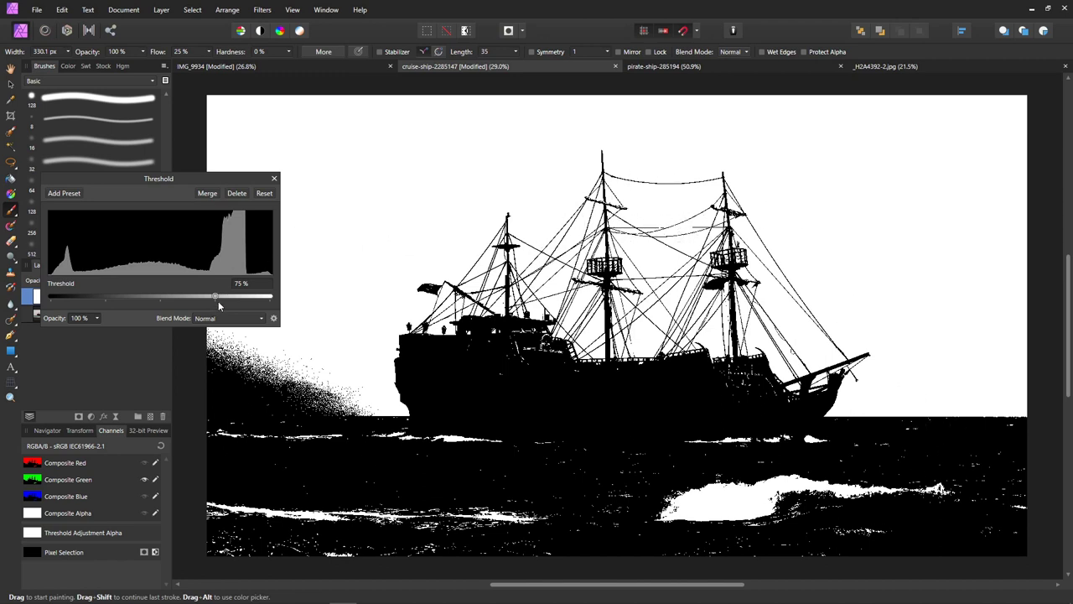
mouse_move(216, 296)
mouse_down()
mouse_move(238, 301)
mouse_move(213, 300)
mouse_up()
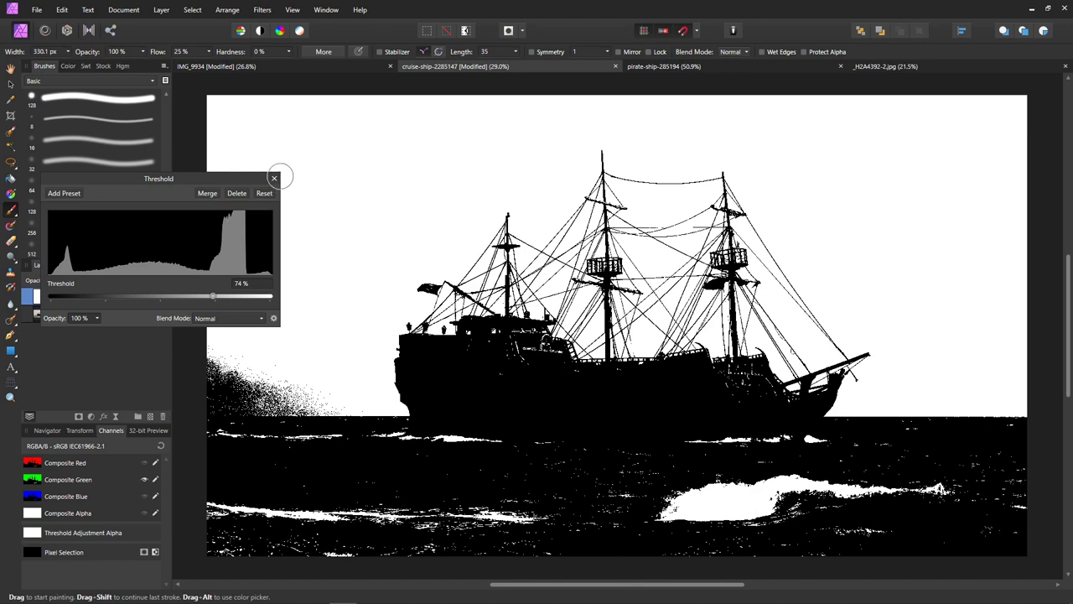
click(274, 178)
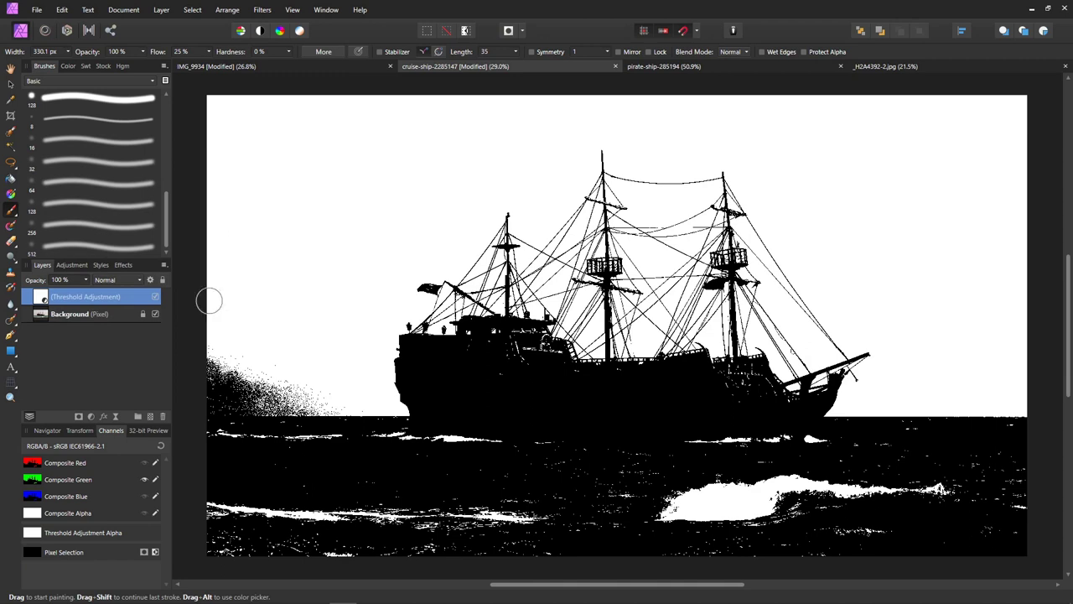
Mask the Background layer from the green channel selection, deselect, and hide the Threshold layer.
click(45, 316)
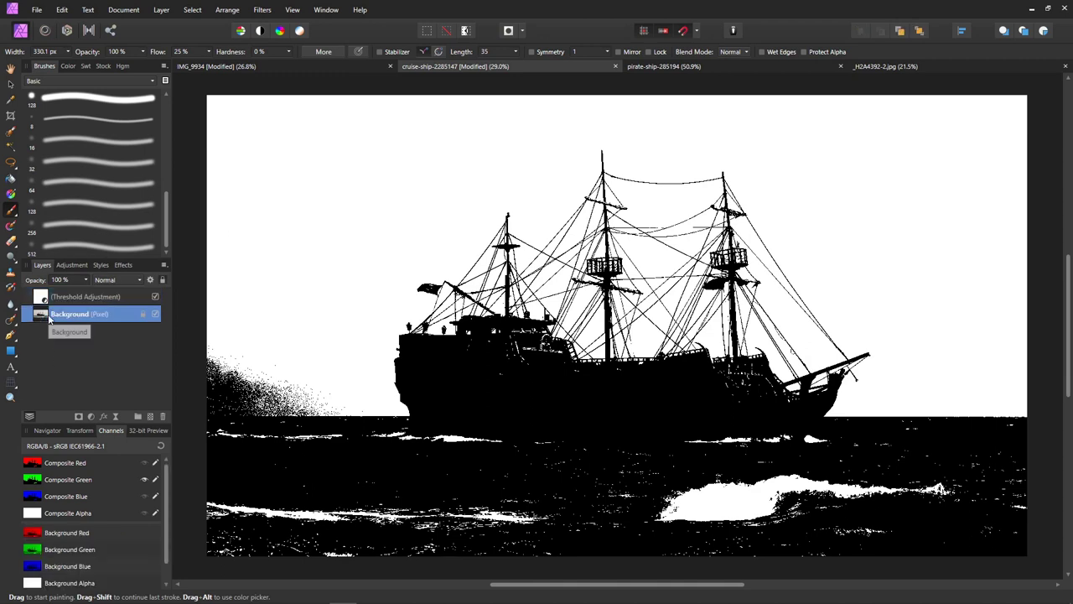
right_click(34, 481)
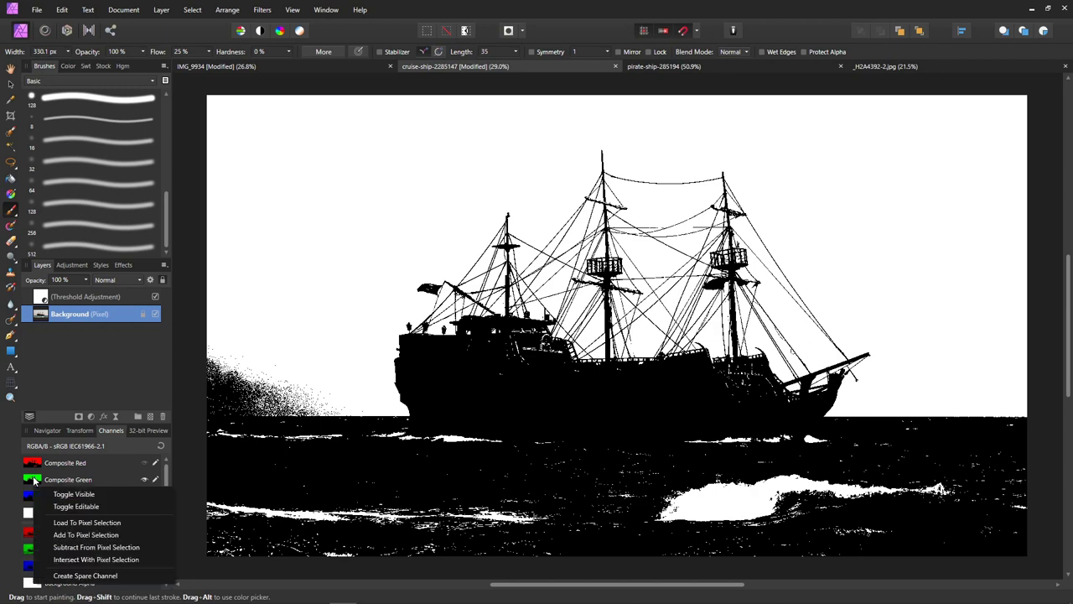
click(57, 522)
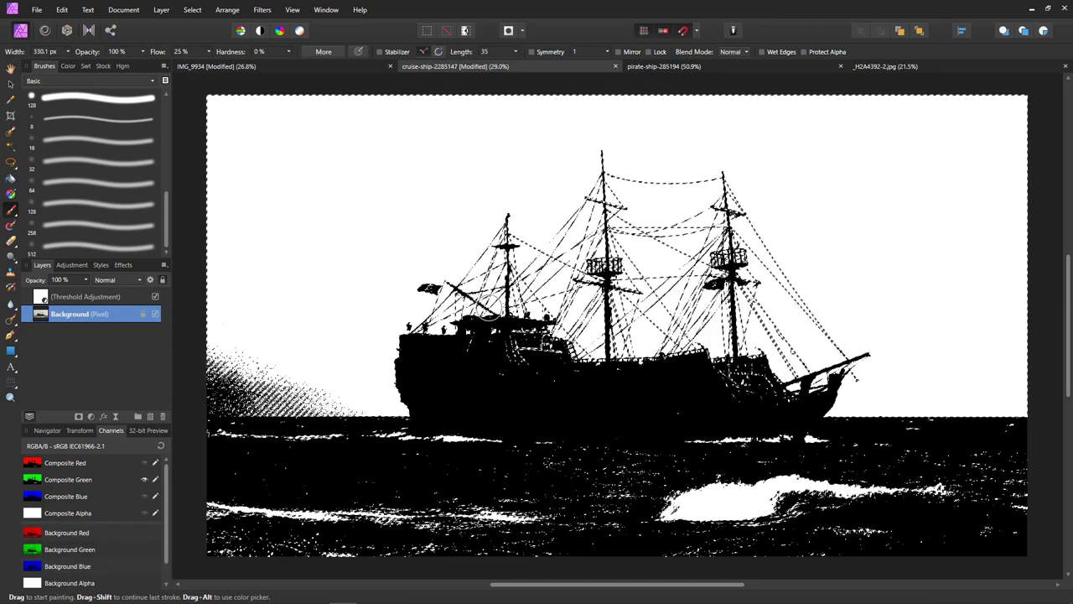
click(78, 416)
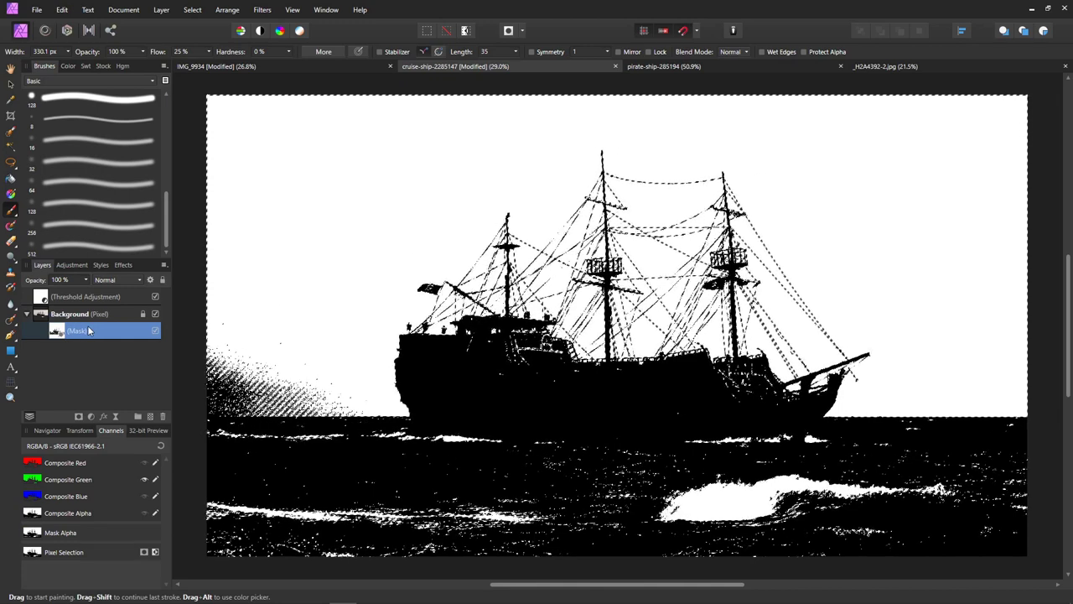
key(ctrl+d)
click(156, 297)
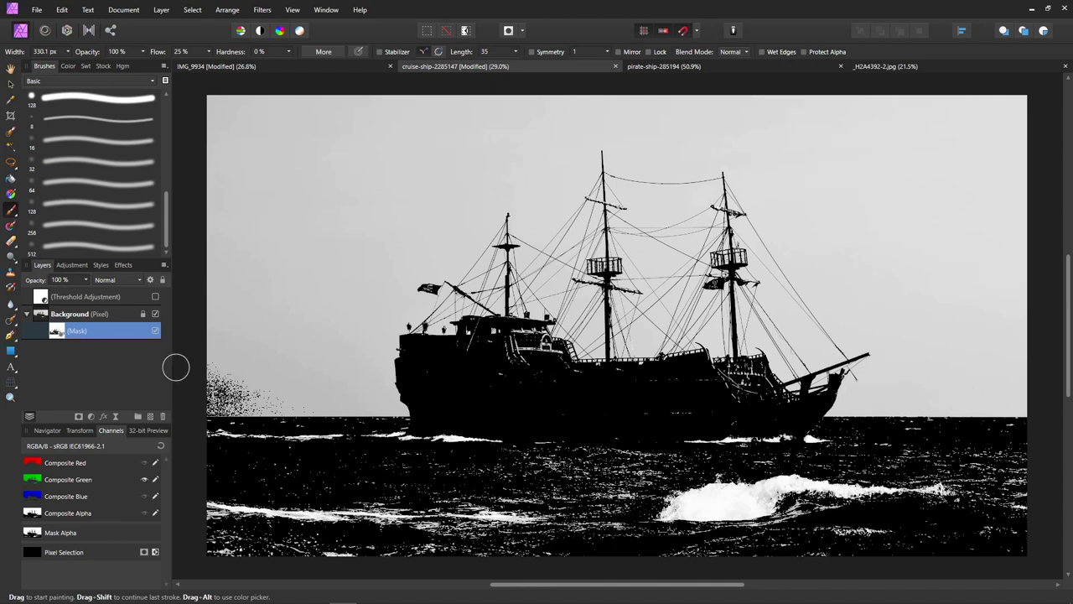
Inspect the mask on its own, then choose the 512 px soft brush.
key(ctrl+i)
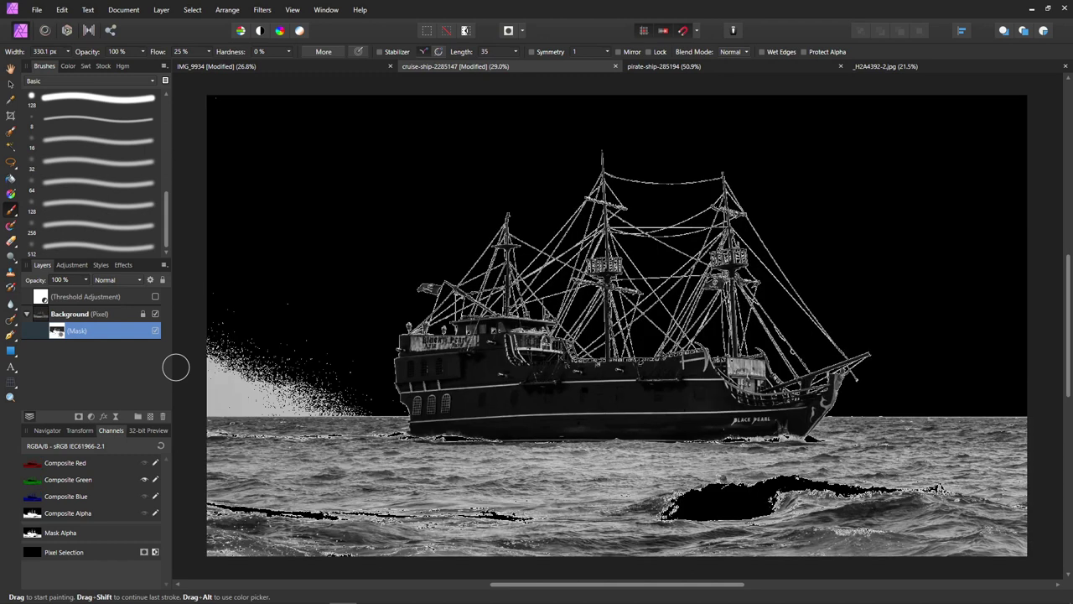
click(165, 443)
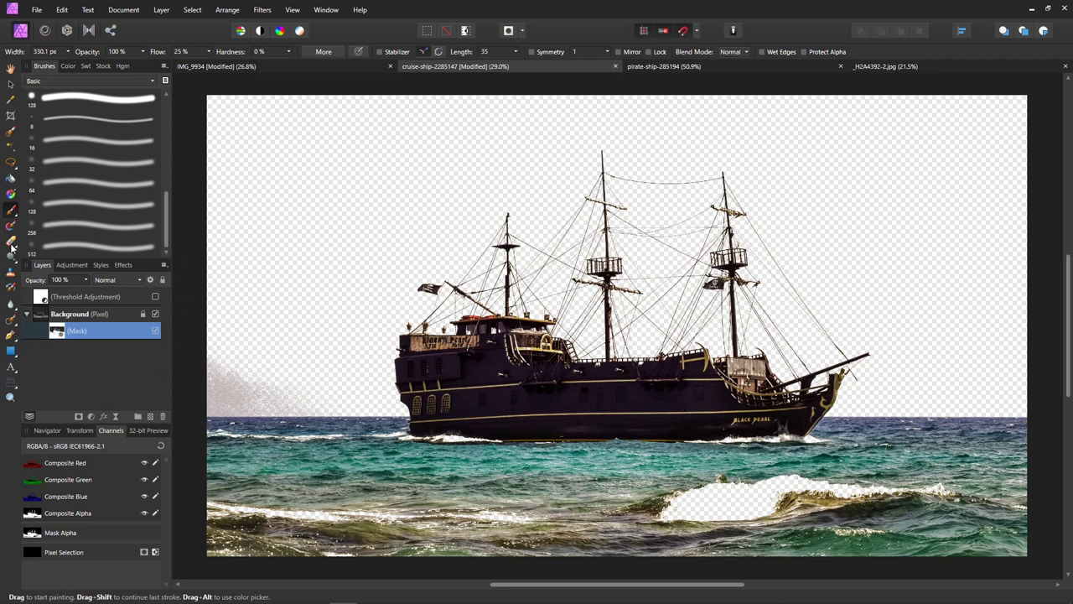
click(68, 66)
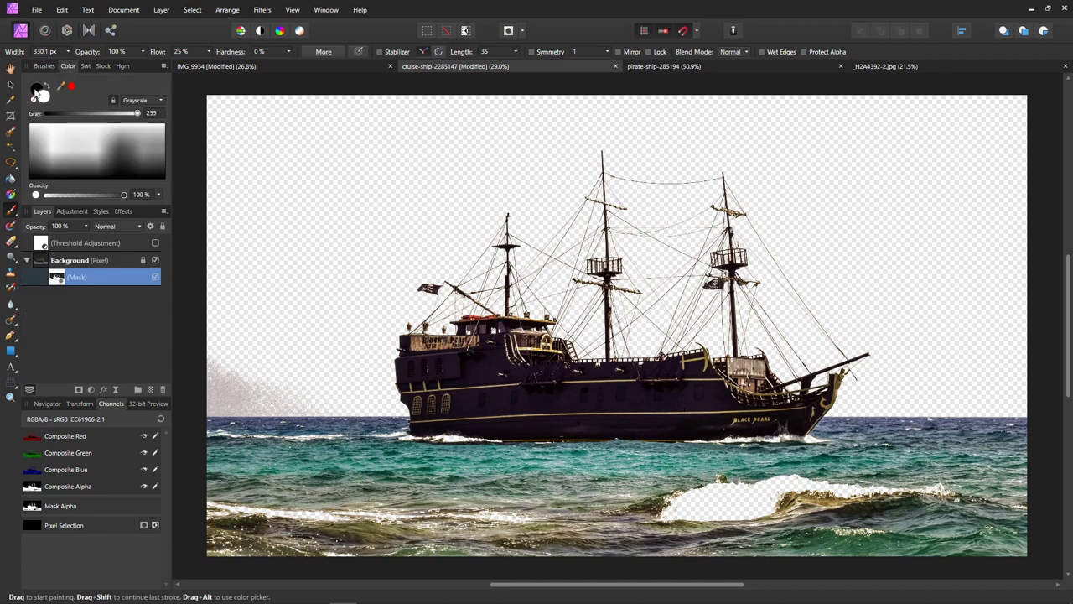
click(45, 67)
click(91, 245)
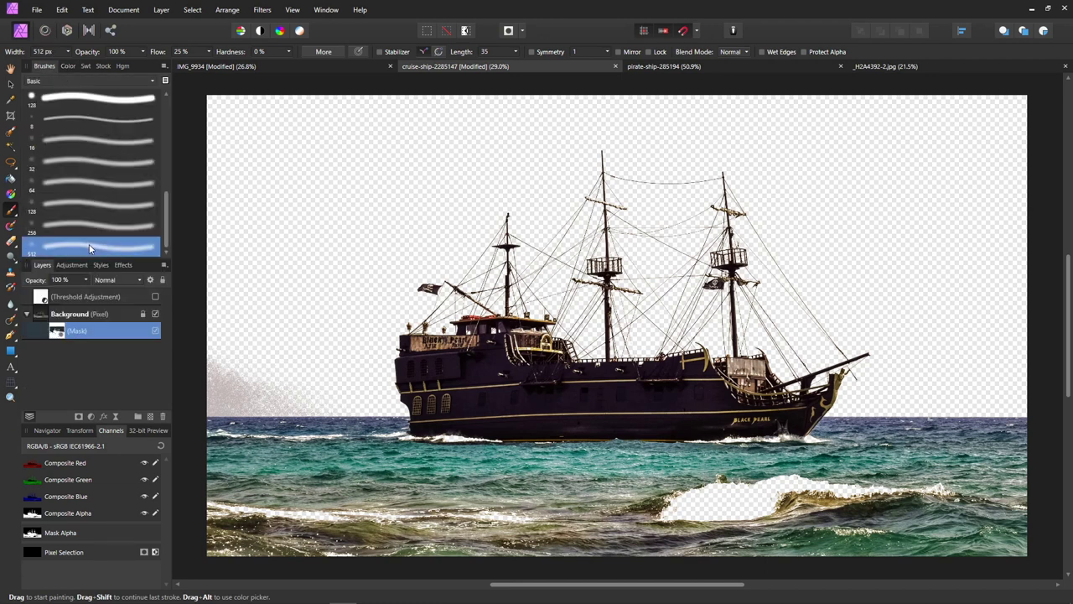
click(67, 66)
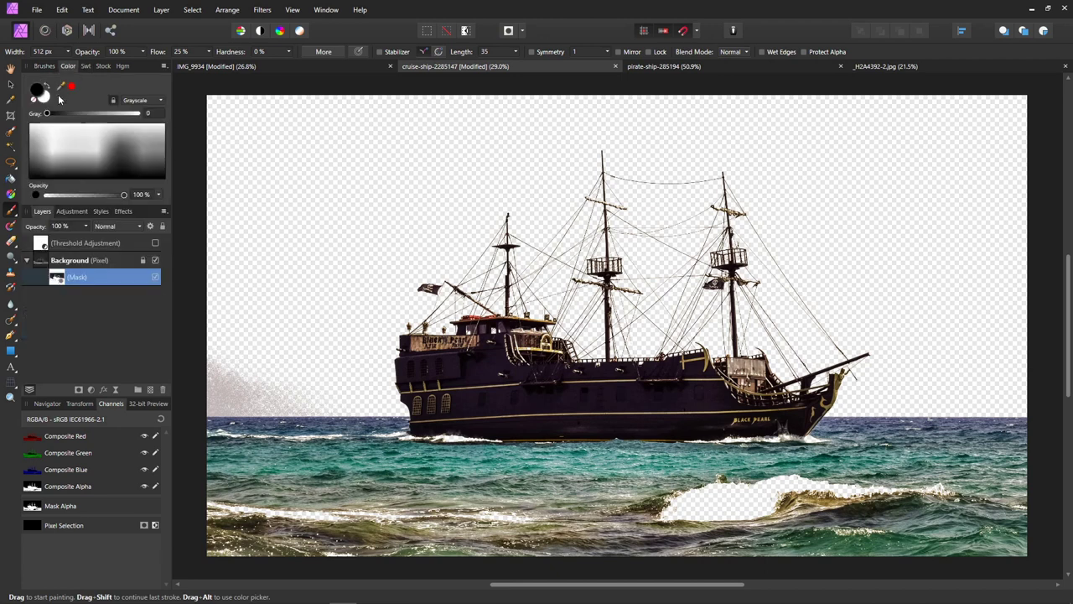
Paint away the sea at the left edge, bottom-left water, right horizon and lower waves.
mouse_move(242, 396)
mouse_down()
mouse_move(229, 303)
mouse_move(200, 333)
mouse_move(234, 455)
mouse_move(285, 468)
mouse_move(293, 444)
mouse_move(255, 441)
mouse_move(258, 470)
mouse_move(255, 450)
mouse_move(235, 509)
mouse_move(218, 509)
mouse_move(223, 580)
mouse_move(218, 541)
mouse_move(374, 560)
mouse_move(302, 520)
mouse_move(315, 391)
mouse_move(344, 428)
mouse_move(356, 410)
mouse_move(370, 434)
mouse_move(380, 417)
mouse_move(389, 449)
mouse_move(316, 441)
mouse_move(299, 528)
mouse_move(341, 501)
mouse_up()
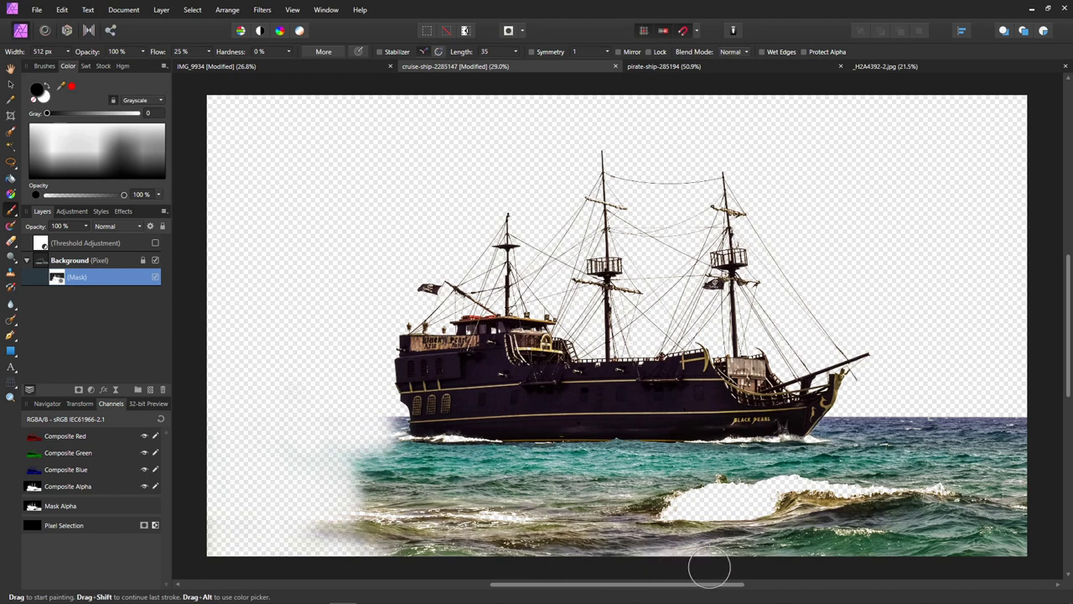
mouse_move(556, 551)
mouse_down()
mouse_move(383, 552)
mouse_move(439, 525)
mouse_move(712, 540)
mouse_move(777, 564)
mouse_move(753, 568)
mouse_move(858, 556)
mouse_move(856, 569)
mouse_move(998, 554)
mouse_move(1024, 539)
mouse_move(1018, 452)
mouse_move(1008, 498)
mouse_move(979, 488)
mouse_move(961, 432)
mouse_move(877, 426)
mouse_up()
mouse_move(948, 420)
mouse_down()
mouse_move(859, 426)
mouse_move(867, 414)
mouse_move(839, 435)
mouse_move(951, 470)
mouse_move(985, 539)
mouse_move(894, 527)
mouse_move(898, 510)
mouse_move(839, 507)
mouse_move(898, 540)
mouse_move(813, 535)
mouse_up()
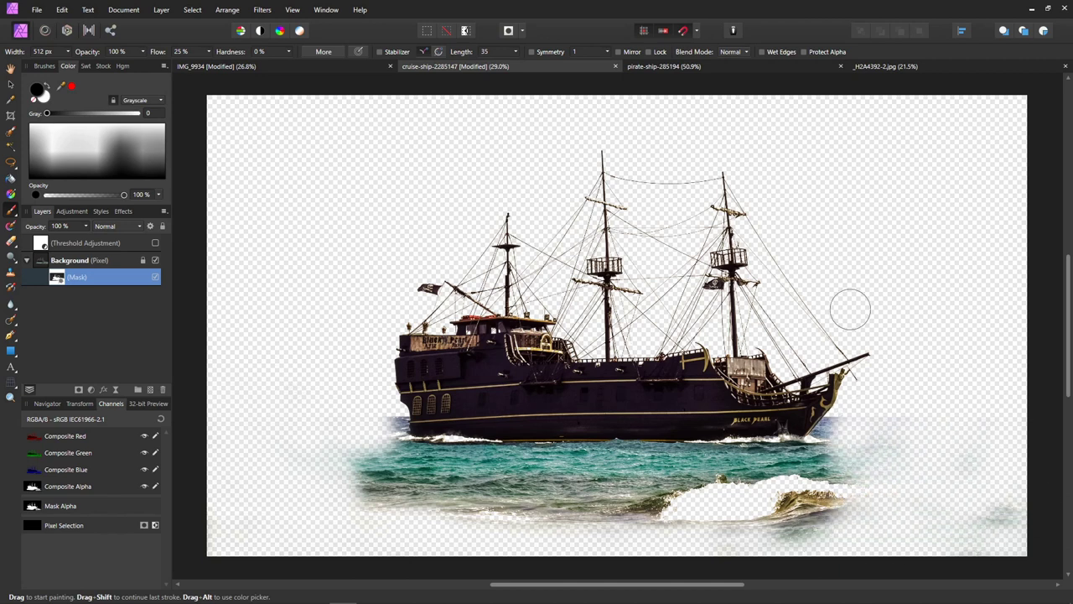
mouse_move(1023, 518)
mouse_down()
mouse_move(996, 504)
mouse_move(790, 536)
mouse_move(656, 532)
mouse_move(596, 515)
mouse_move(767, 503)
mouse_move(856, 517)
mouse_move(843, 468)
mouse_move(693, 496)
mouse_move(290, 495)
mouse_move(387, 517)
mouse_move(323, 496)
mouse_move(344, 457)
mouse_move(421, 476)
mouse_move(657, 495)
mouse_move(794, 494)
mouse_move(857, 479)
mouse_move(586, 486)
mouse_move(505, 528)
mouse_move(298, 499)
mouse_move(348, 468)
mouse_move(385, 476)
mouse_move(393, 464)
mouse_move(577, 481)
mouse_move(911, 477)
mouse_up()
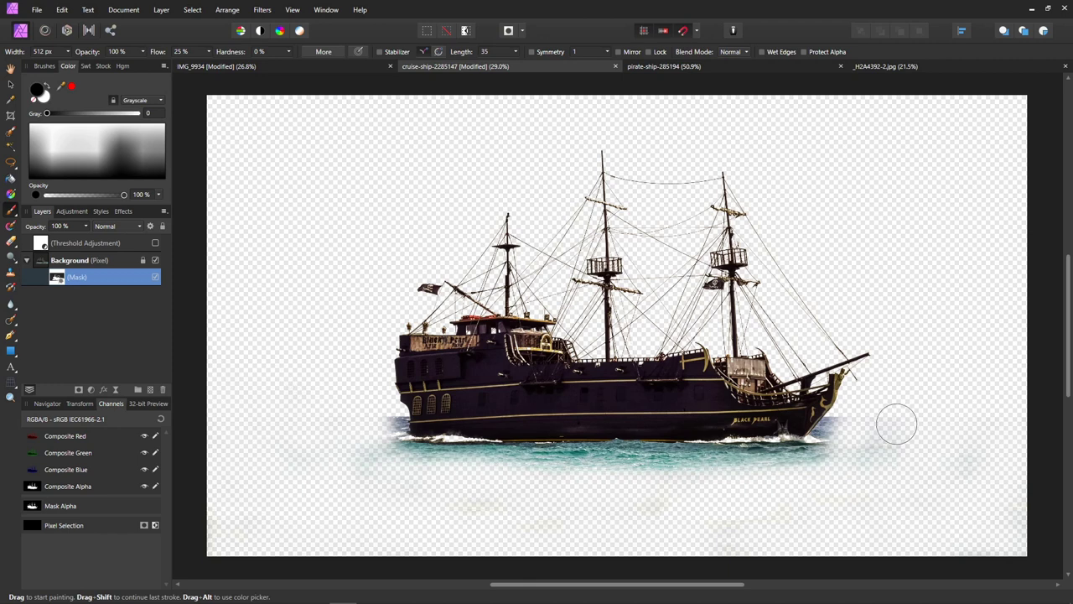
Delete the Threshold layer and copy the masked pirate ship layer.
click(27, 261)
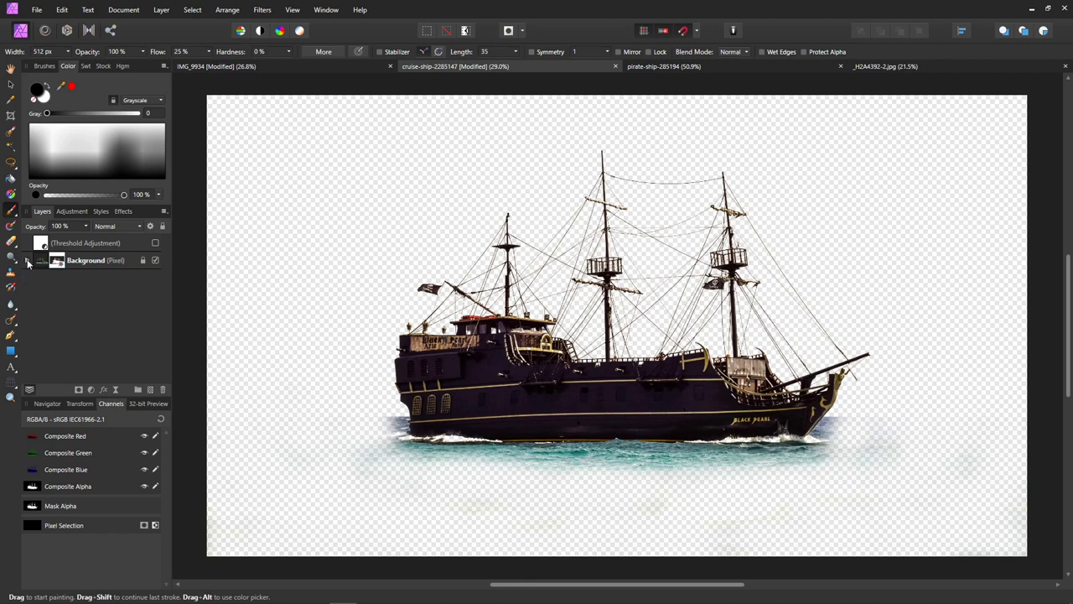
click(120, 241)
key(Delete)
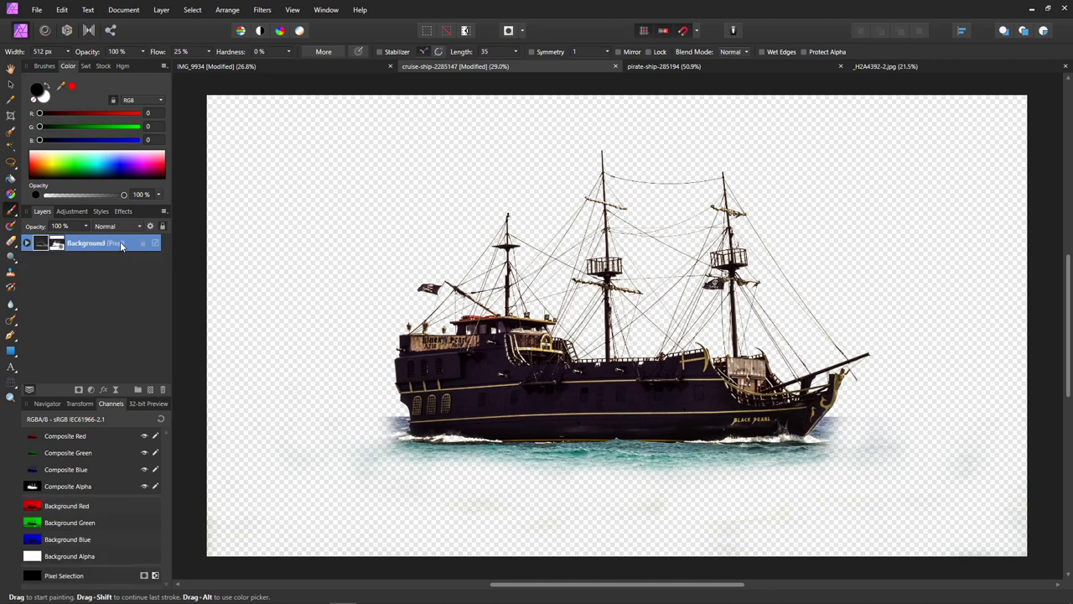
right_click(39, 239)
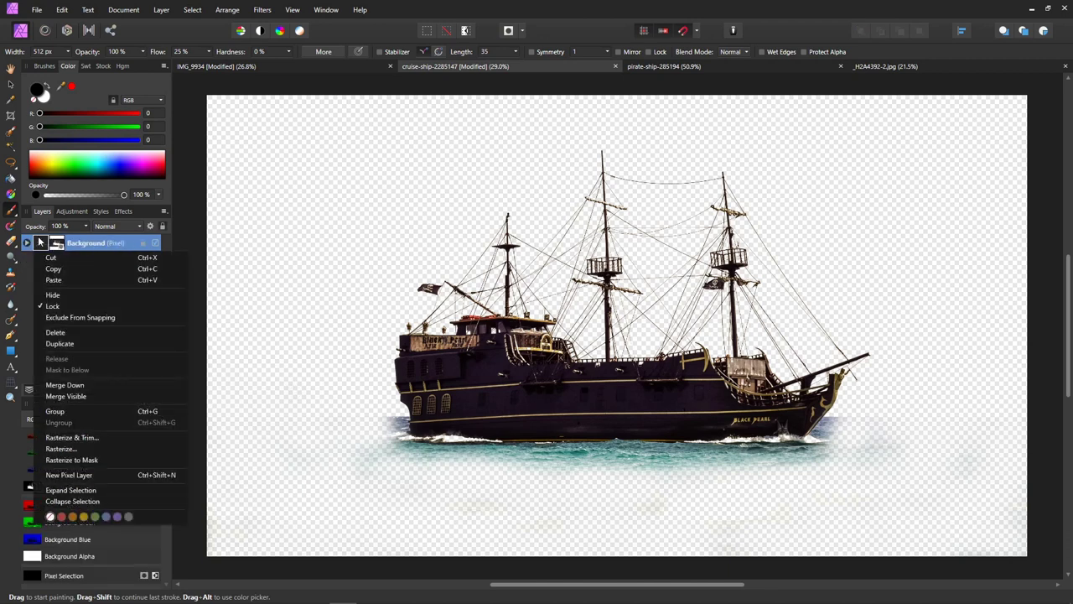
click(69, 266)
Paste the ship onto the IMG_9934 lake photo, shrink it and place it at the left.
click(321, 62)
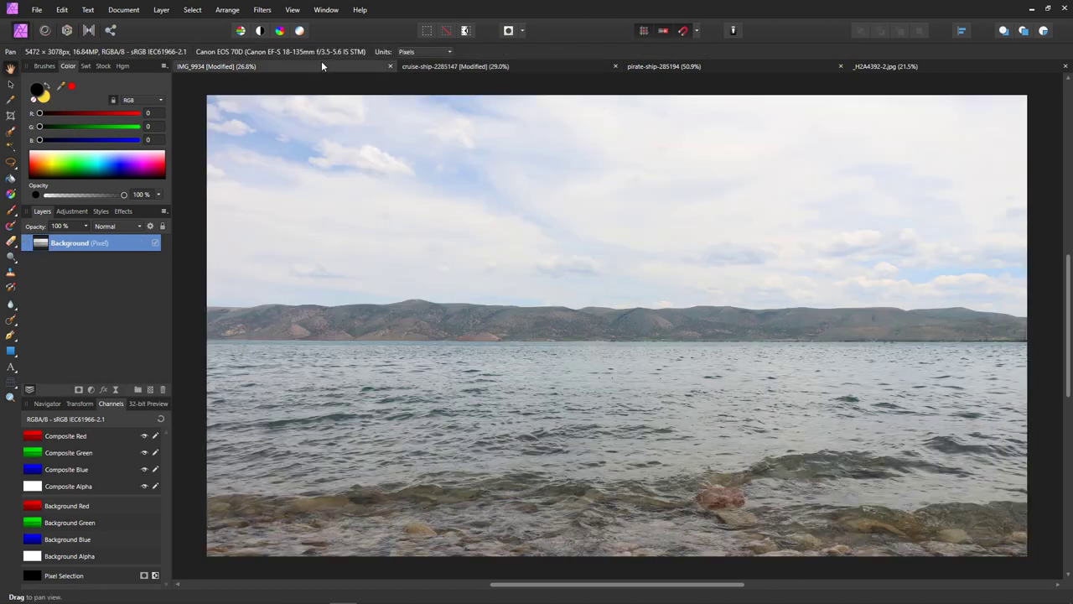
key(ctrl+v)
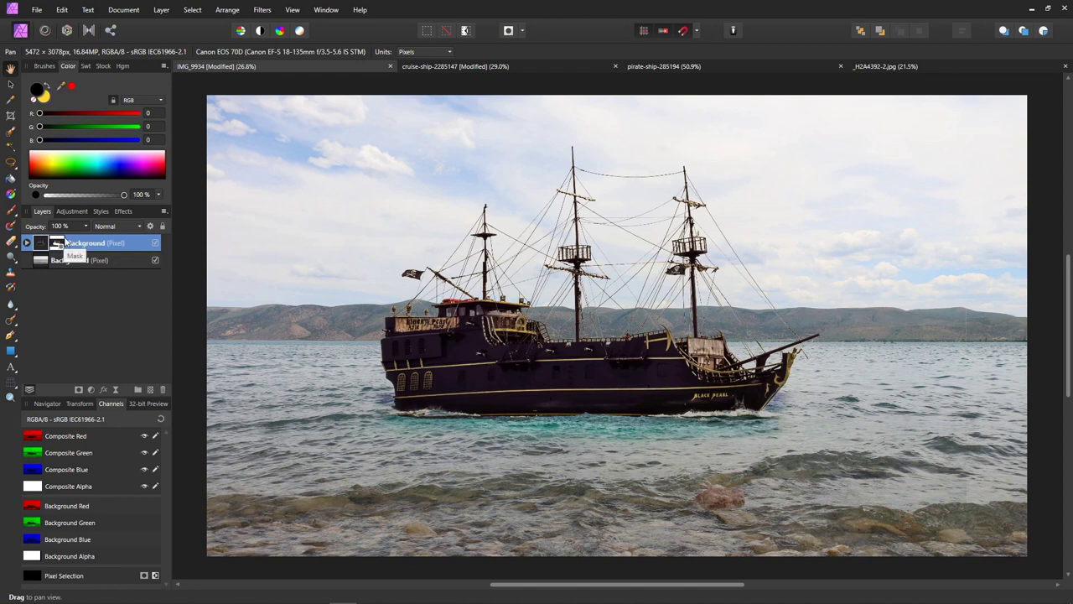
click(10, 85)
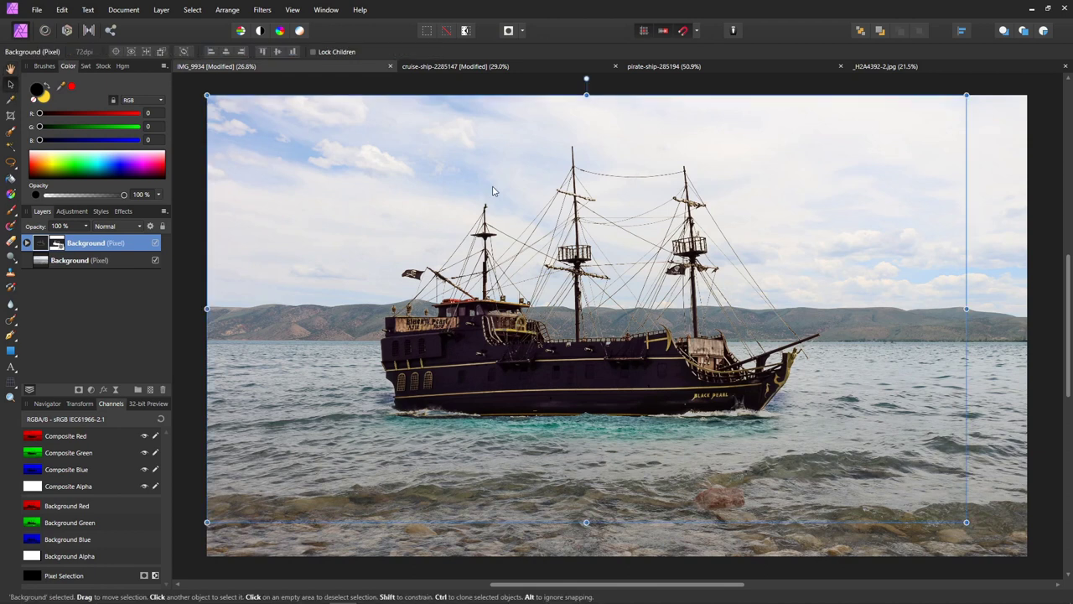
drag(967, 522, 599, 315)
drag(385, 241, 275, 381)
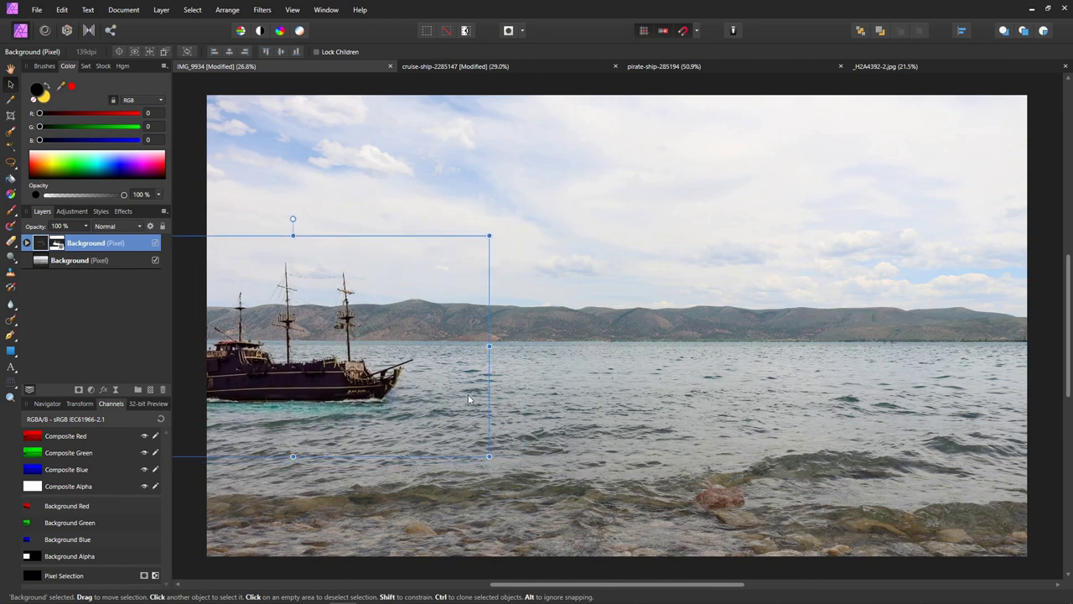
click(575, 400)
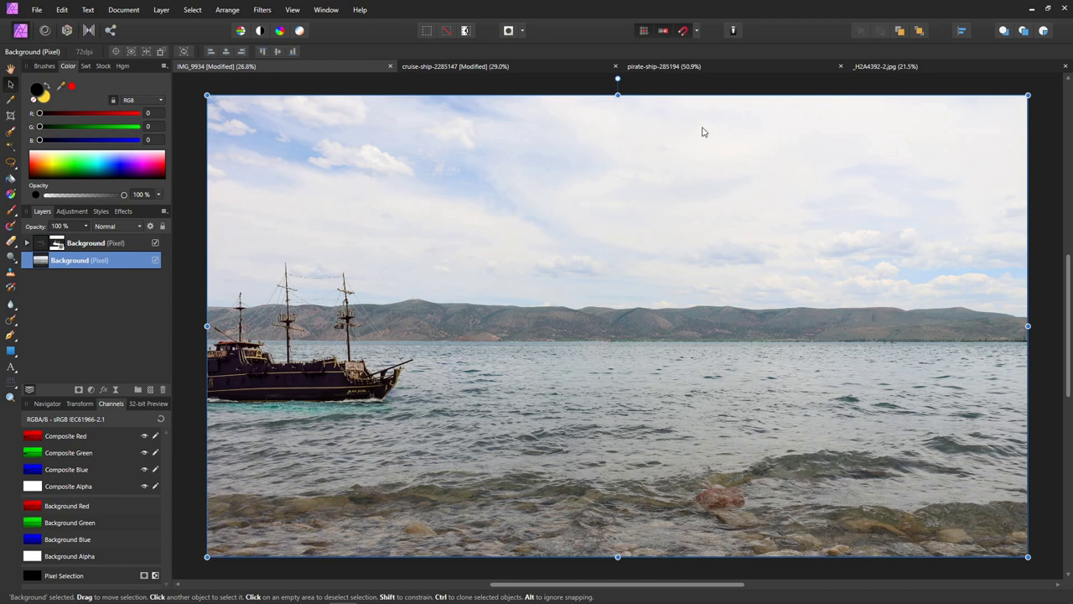
click(682, 74)
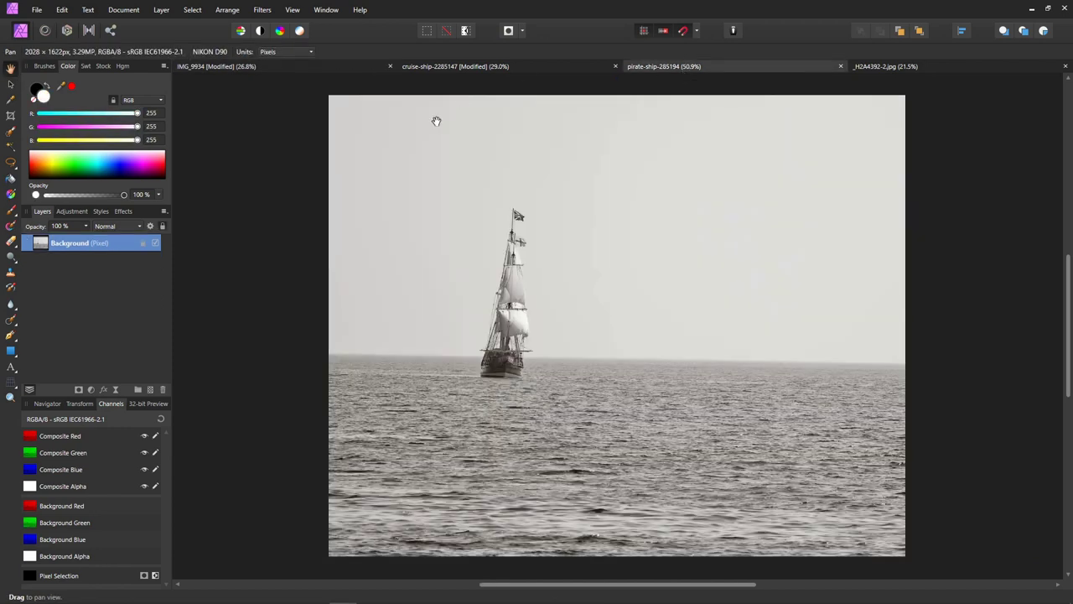
Compare the sailing ship's red, green and blue channels, leaving only Composite Blue visible.
click(145, 436)
click(144, 453)
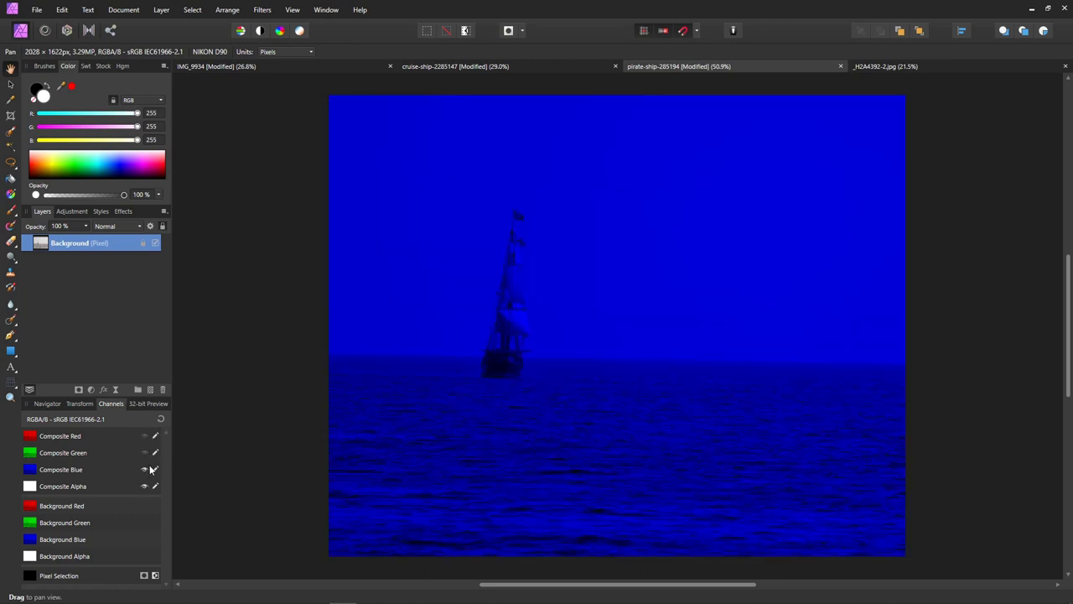
click(146, 469)
click(152, 471)
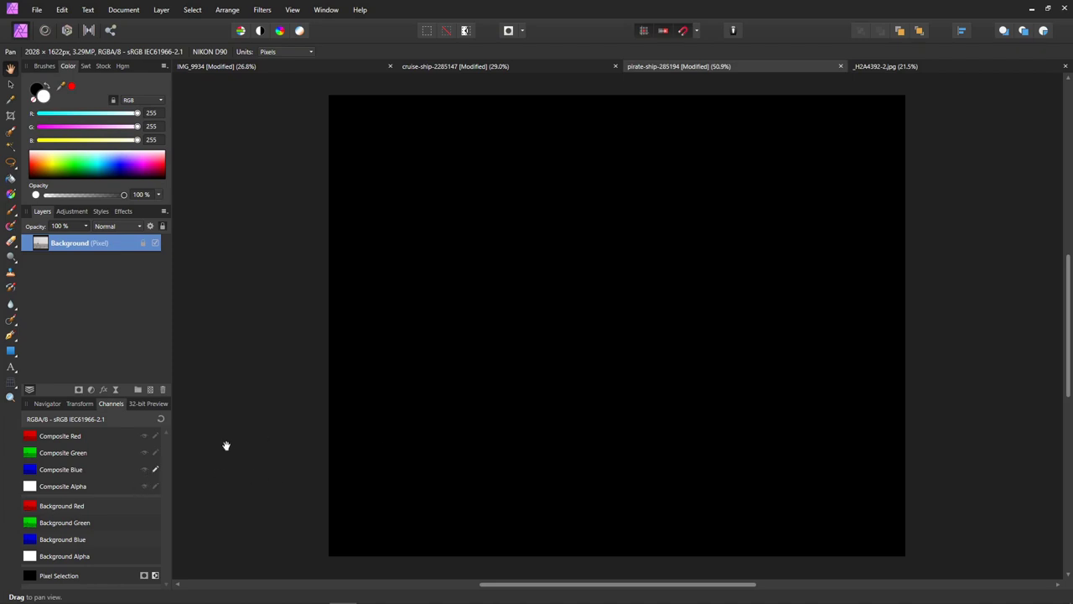
click(144, 436)
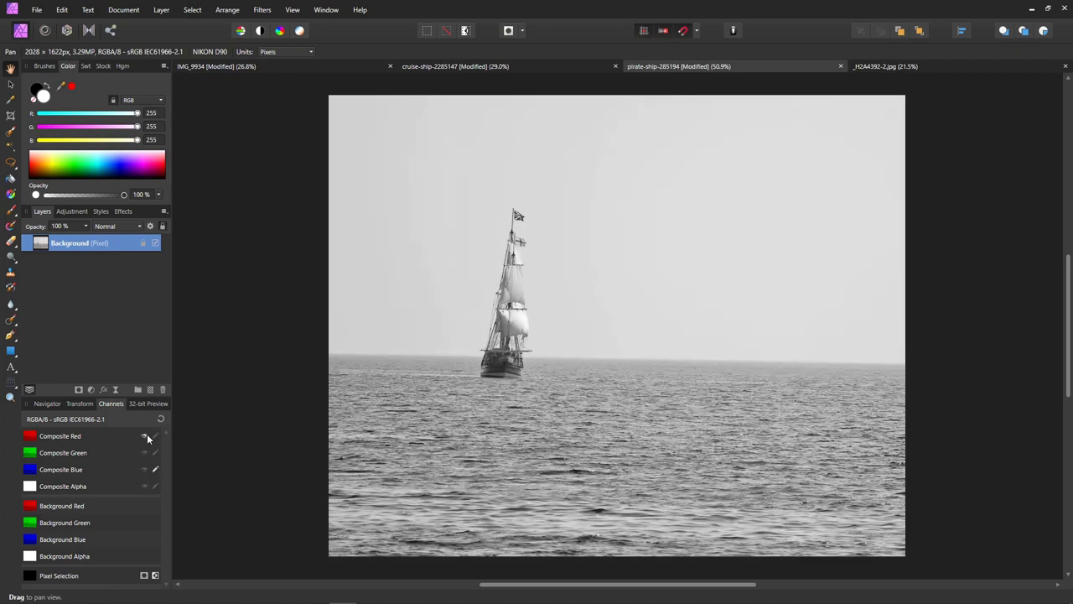
click(145, 436)
click(145, 453)
click(145, 453)
click(145, 453)
click(143, 469)
click(143, 470)
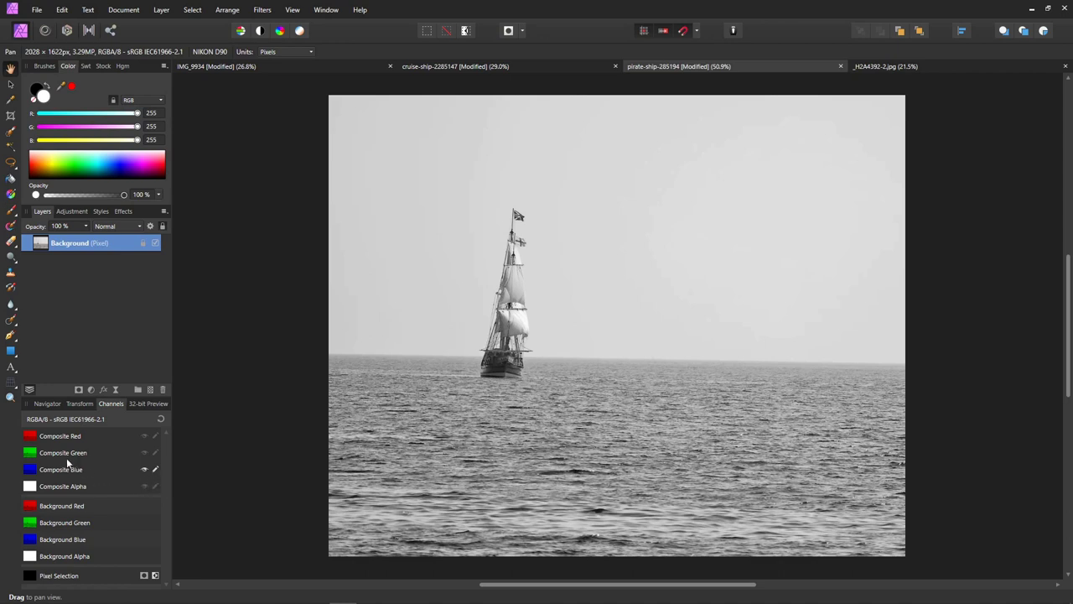
Add a Threshold adjustment to the sailing-ship photo and set it to 68%.
click(91, 389)
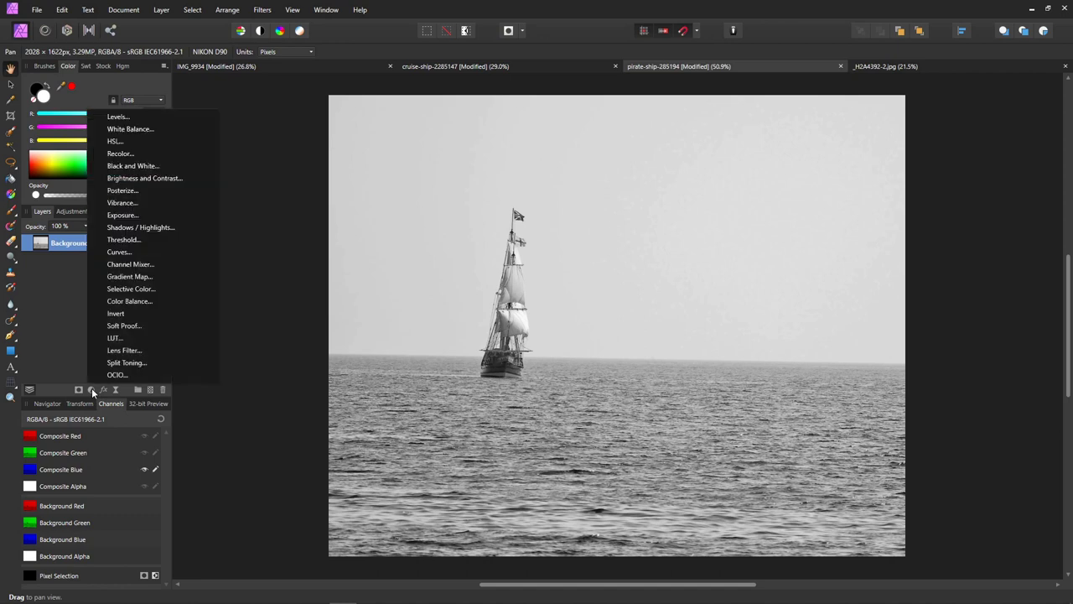
click(123, 240)
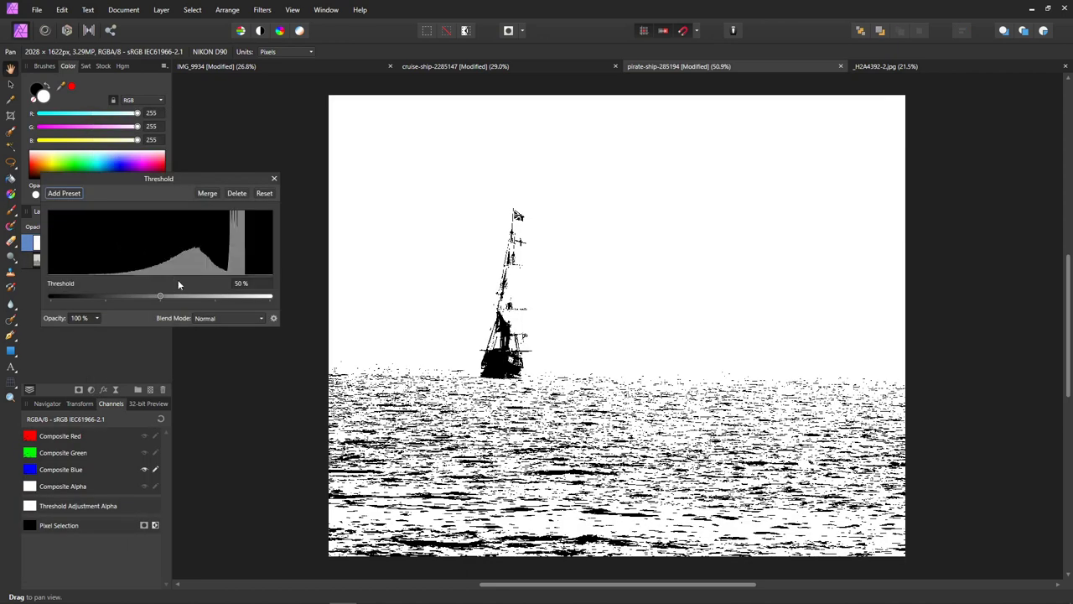
drag(160, 298, 232, 333)
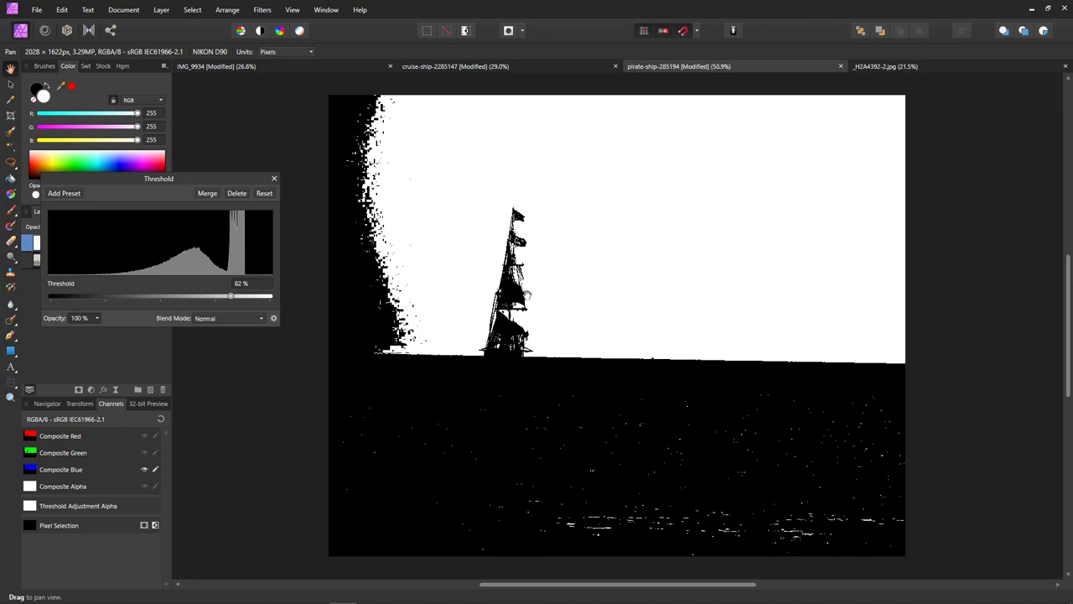
drag(230, 296, 199, 298)
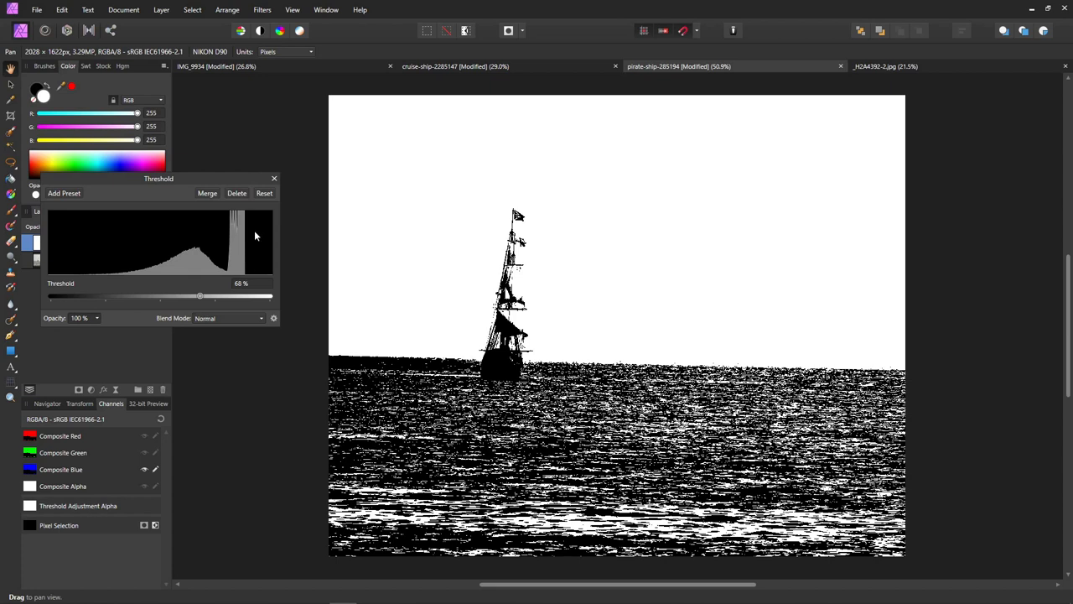
Add a mask to the sailing-ship photo layer from the blue channel selection.
click(272, 179)
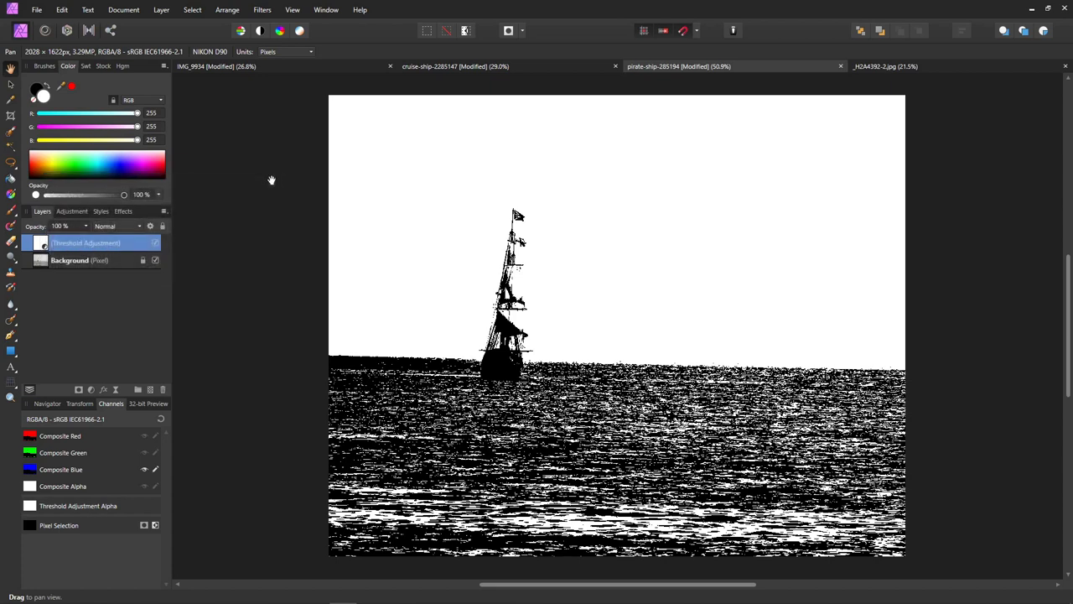
click(43, 261)
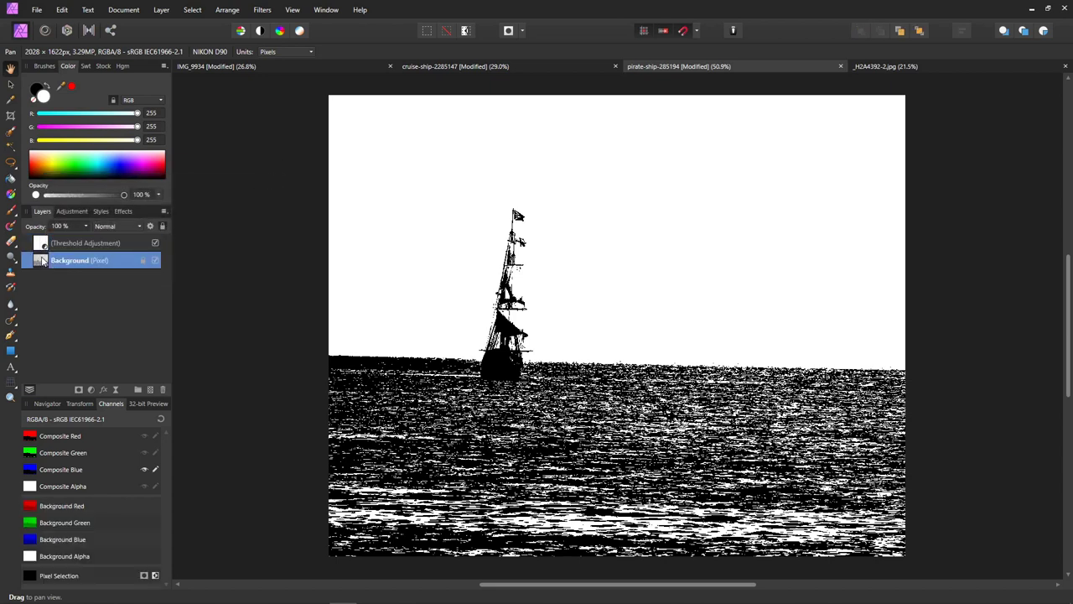
key(ctrl+r)
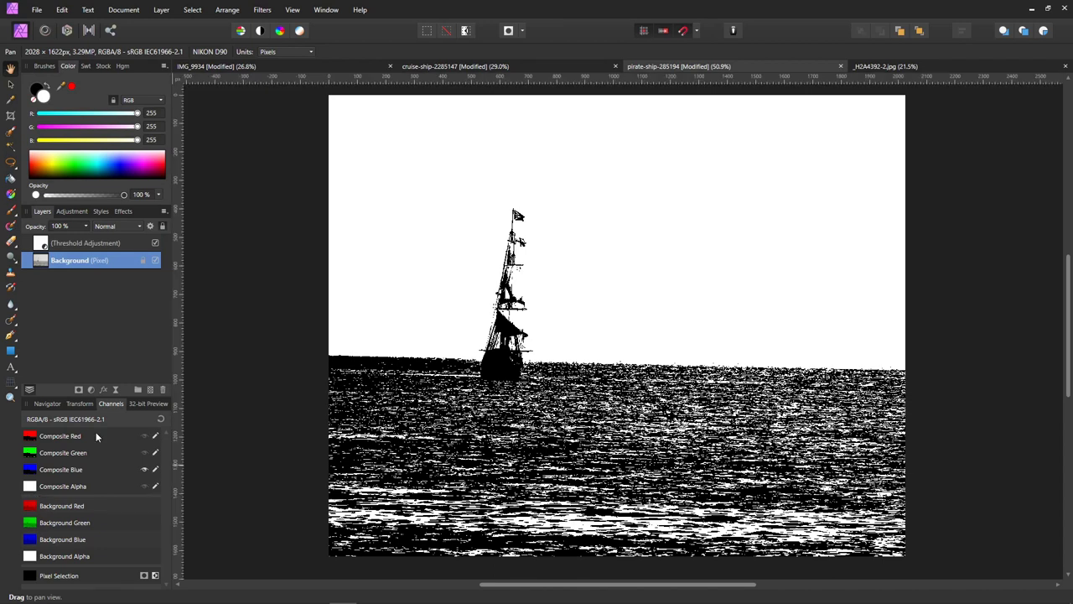
right_click(30, 477)
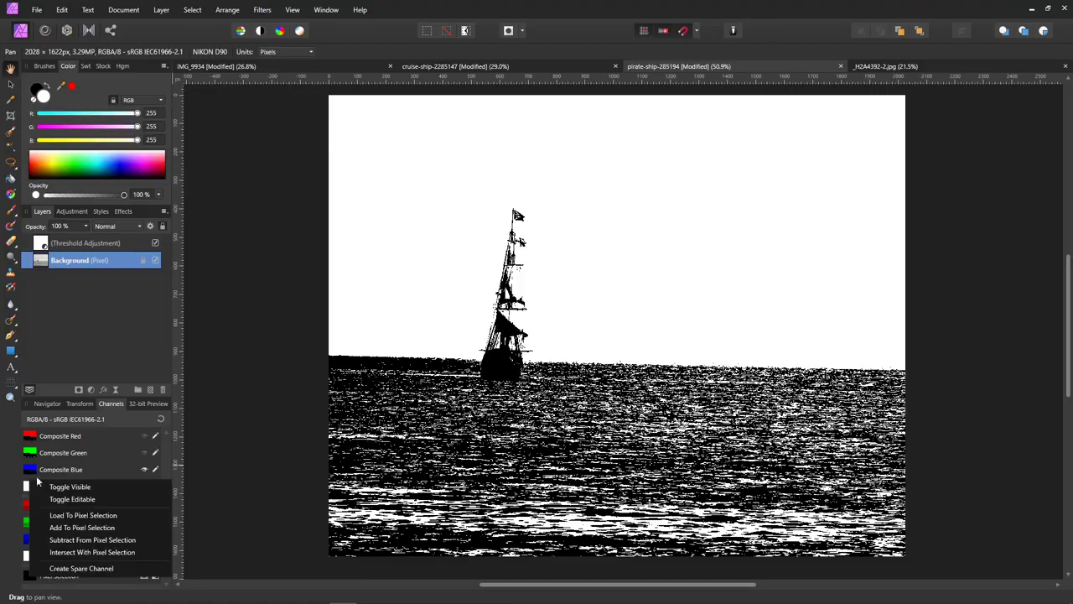
click(69, 514)
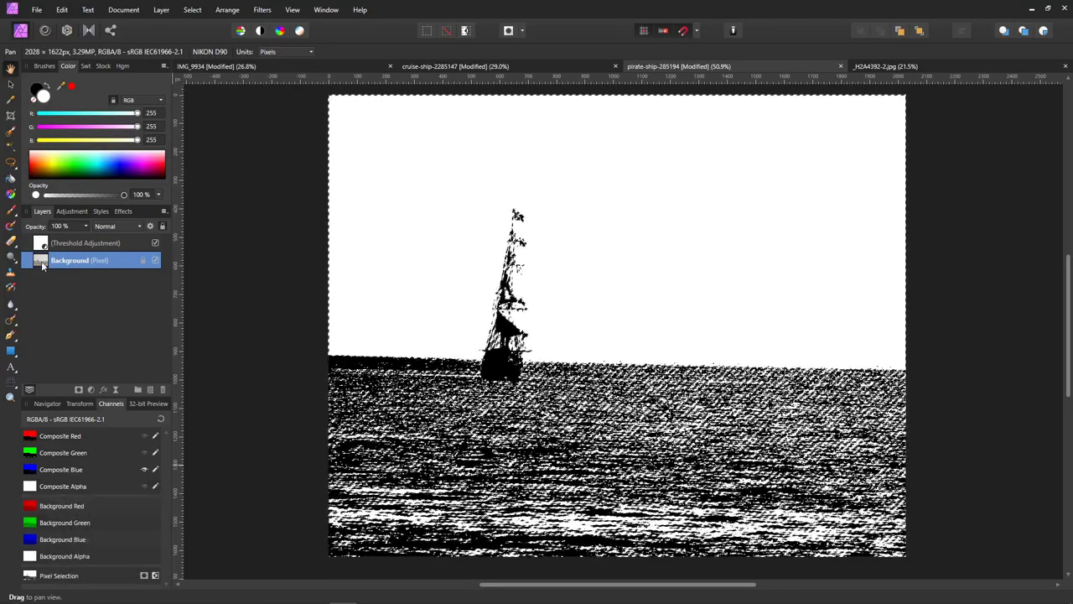
click(78, 391)
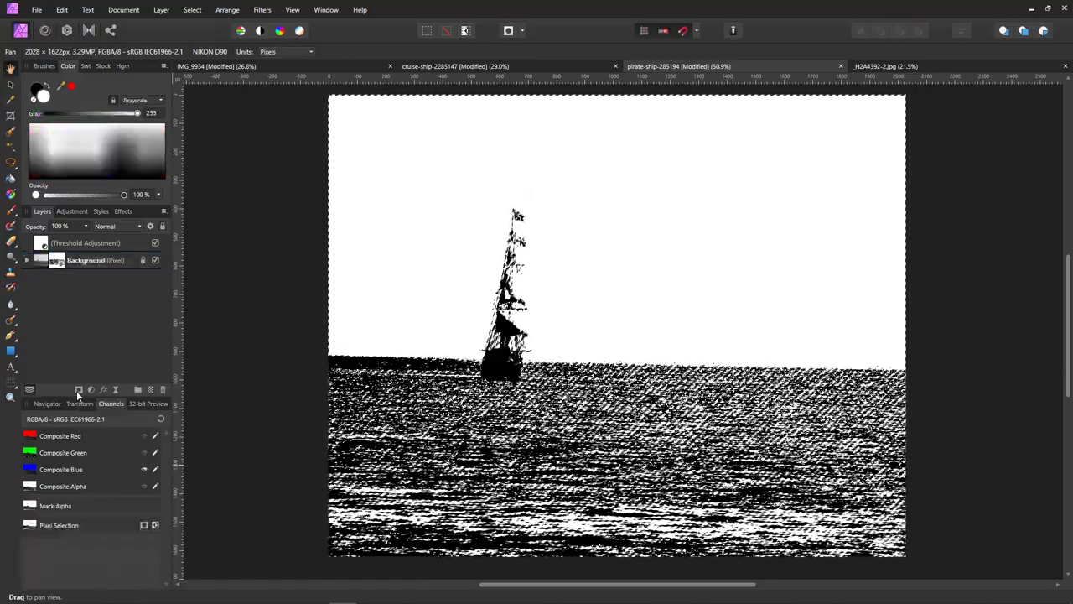
click(28, 263)
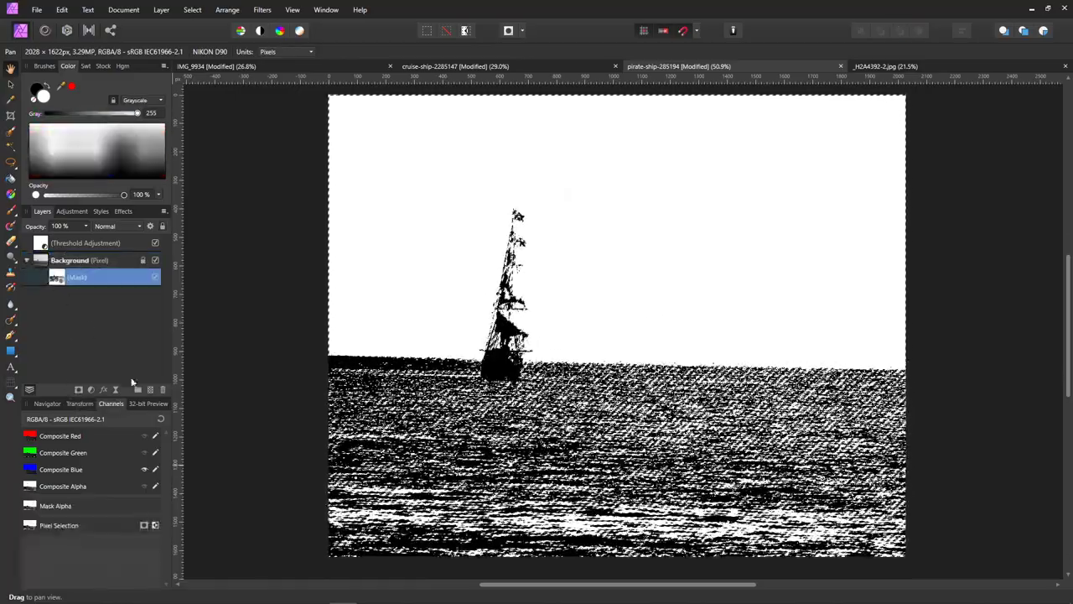
Restore the normal channel view, deselect, and delete the Threshold Adjustment layer.
click(161, 419)
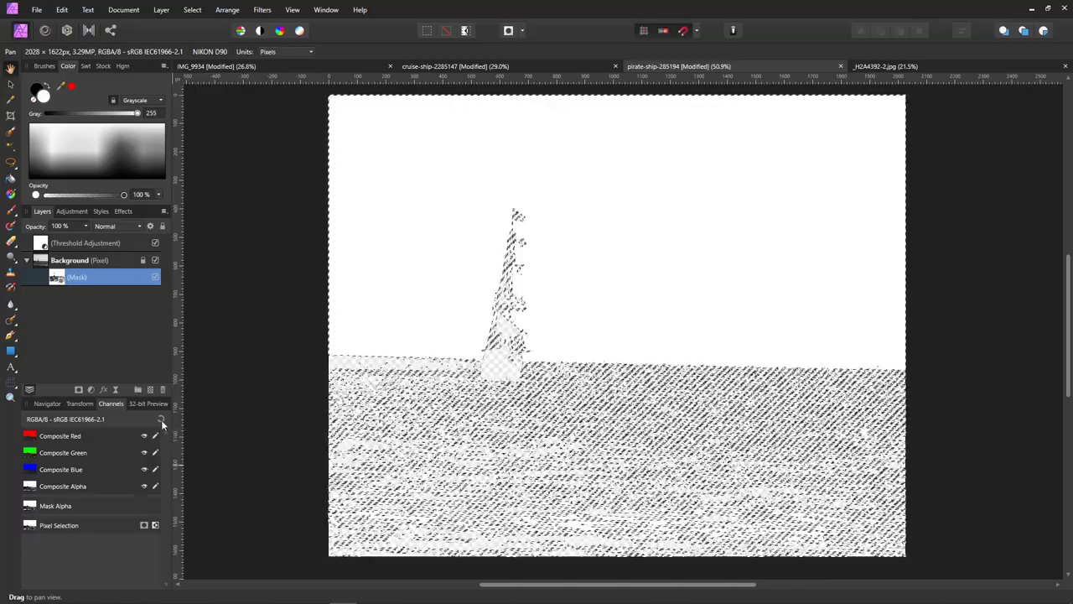
click(140, 245)
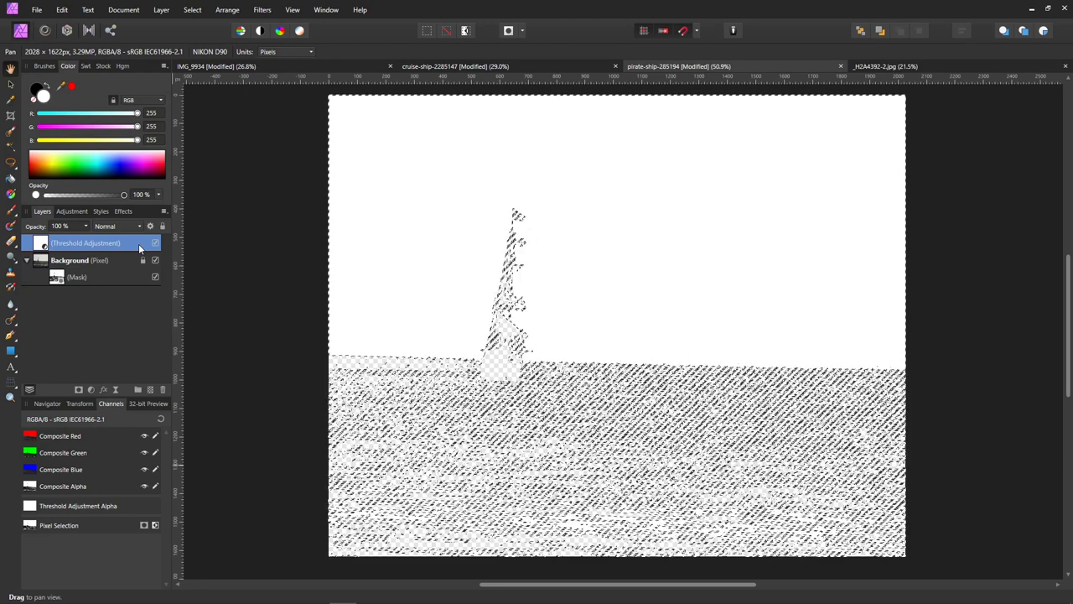
key(ctrl+d)
key(Delete)
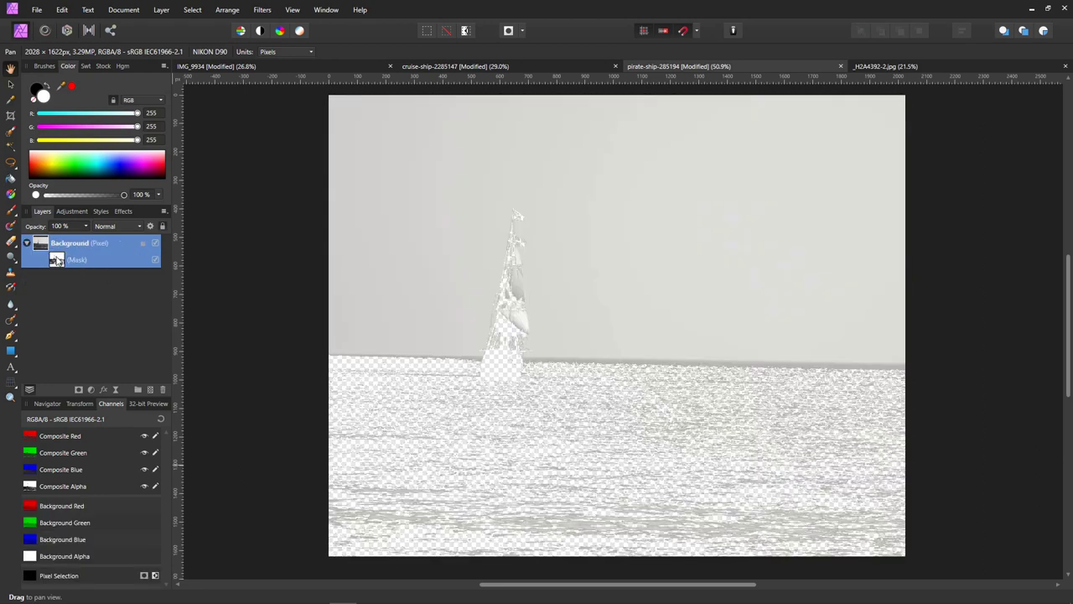
Target the photo's mask, zoom in on the ship, and choose the 16 px round brush.
click(56, 260)
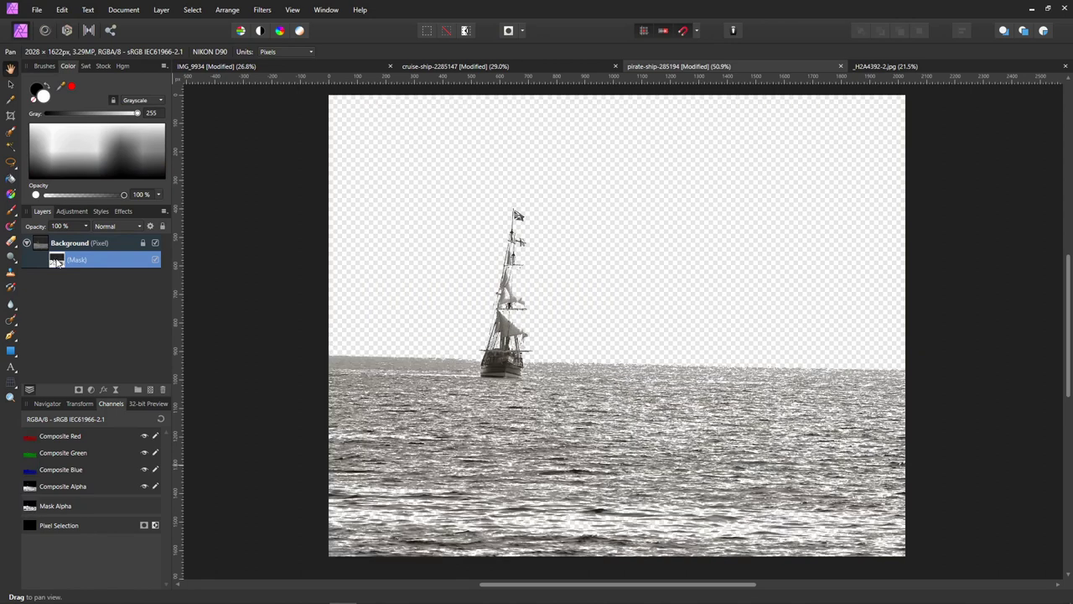
scroll(561, 352, up, 4)
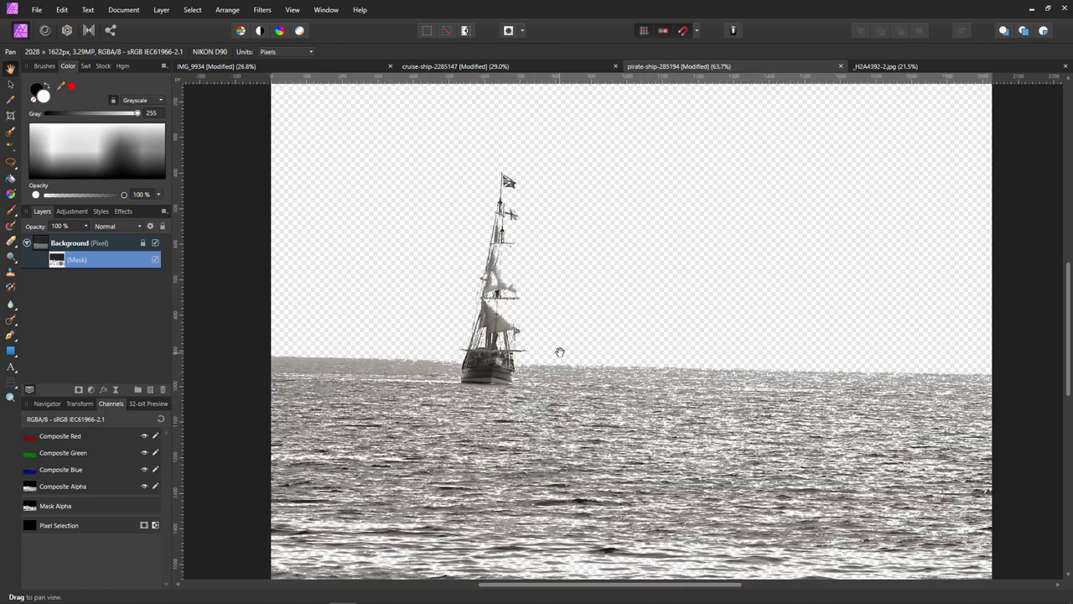
drag(402, 180, 470, 324)
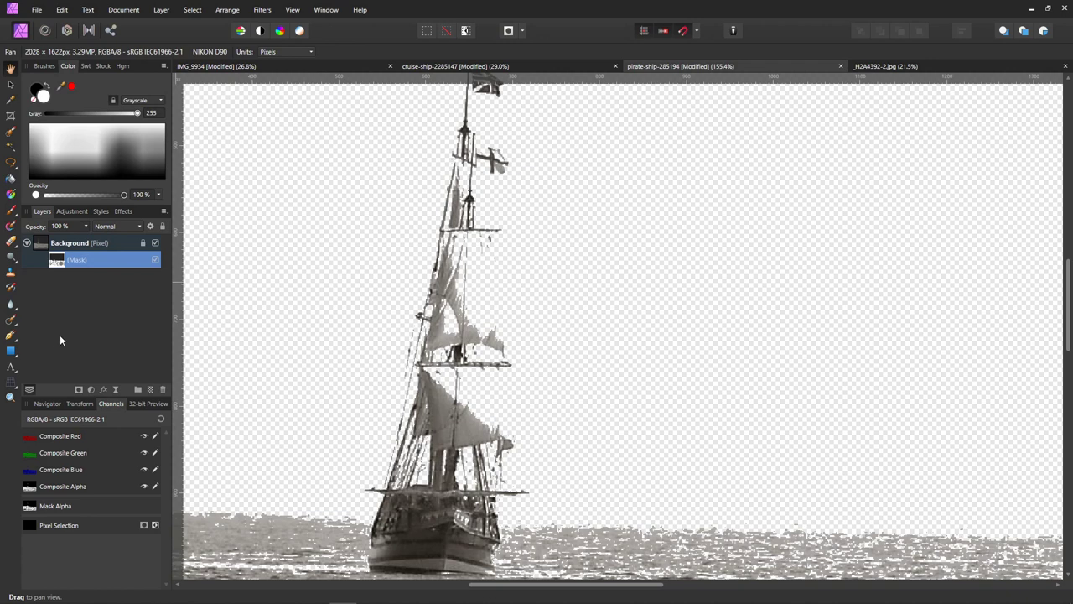
click(50, 64)
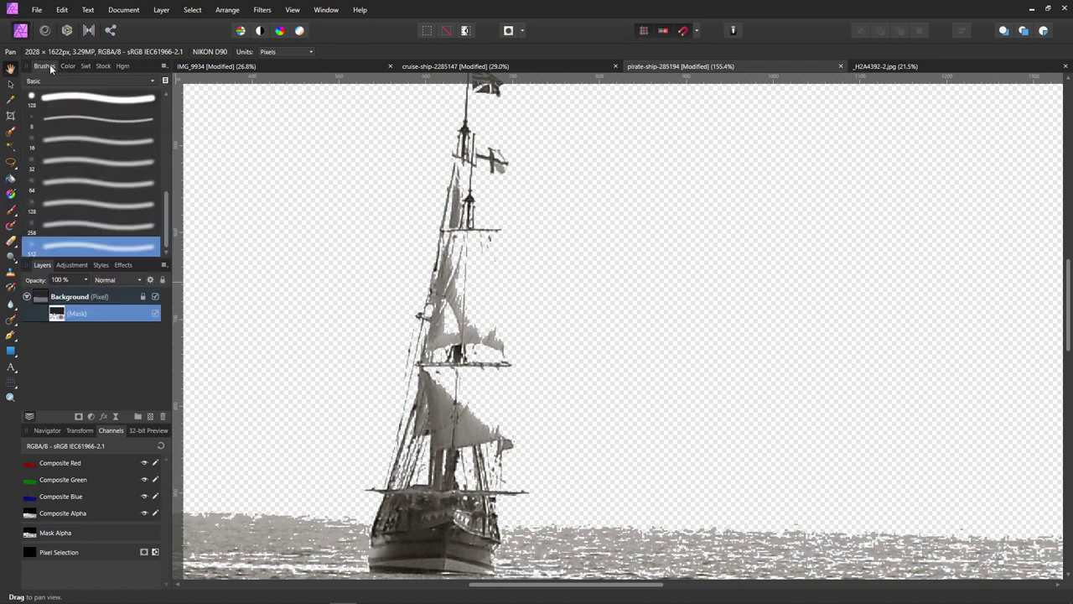
scroll(126, 124, up, 5)
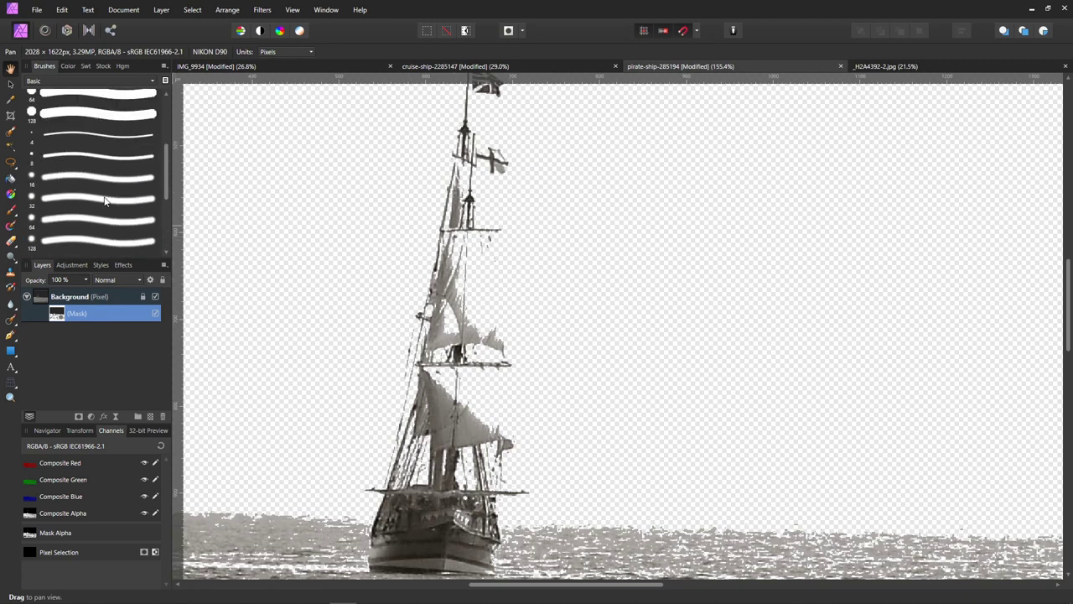
click(94, 113)
scroll(96, 117, up, 3)
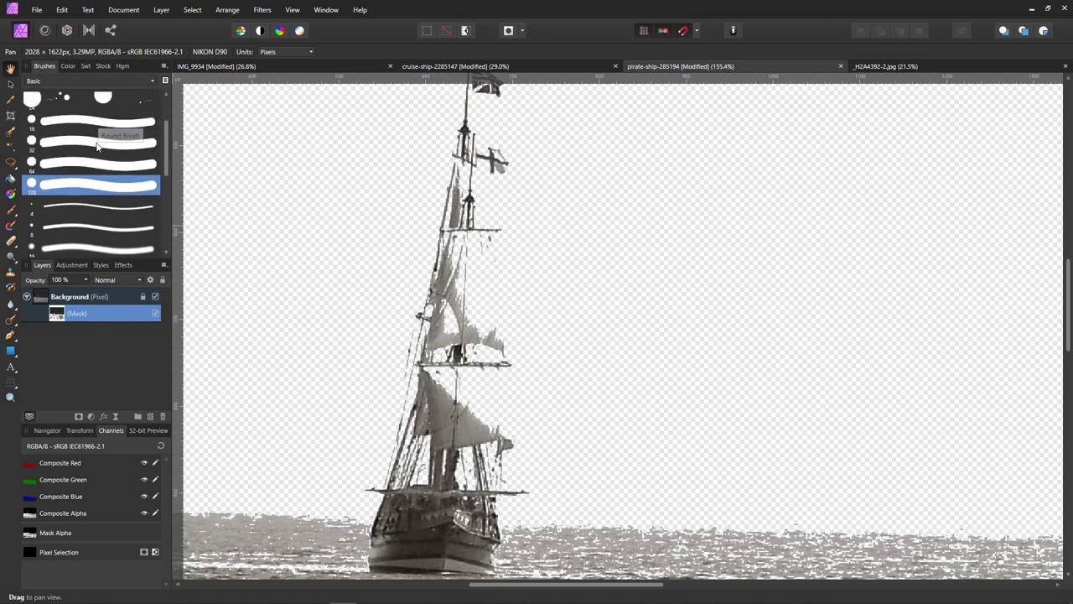
click(101, 132)
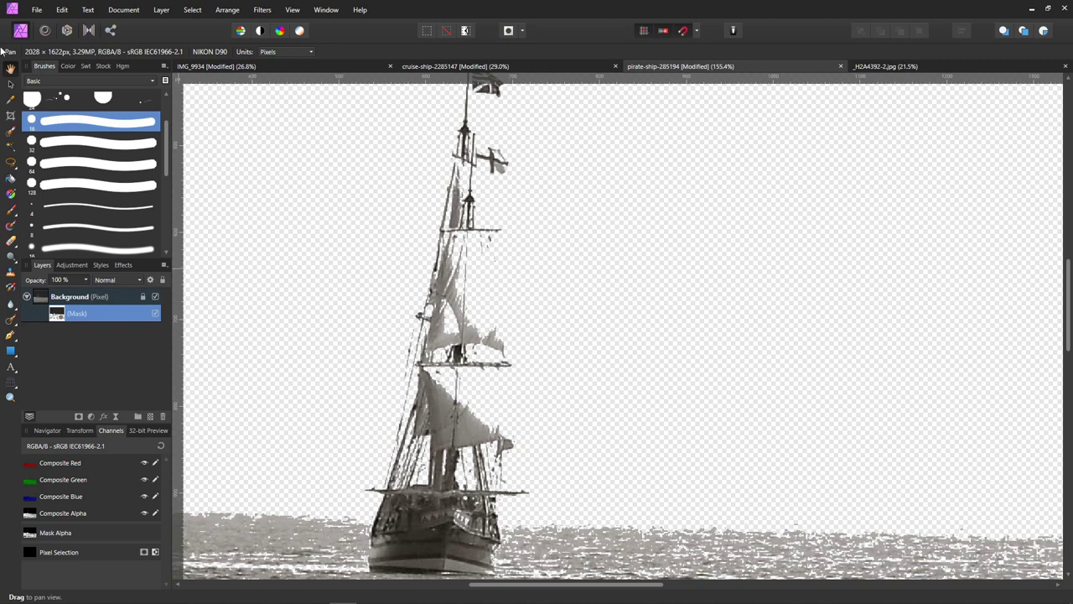
click(67, 65)
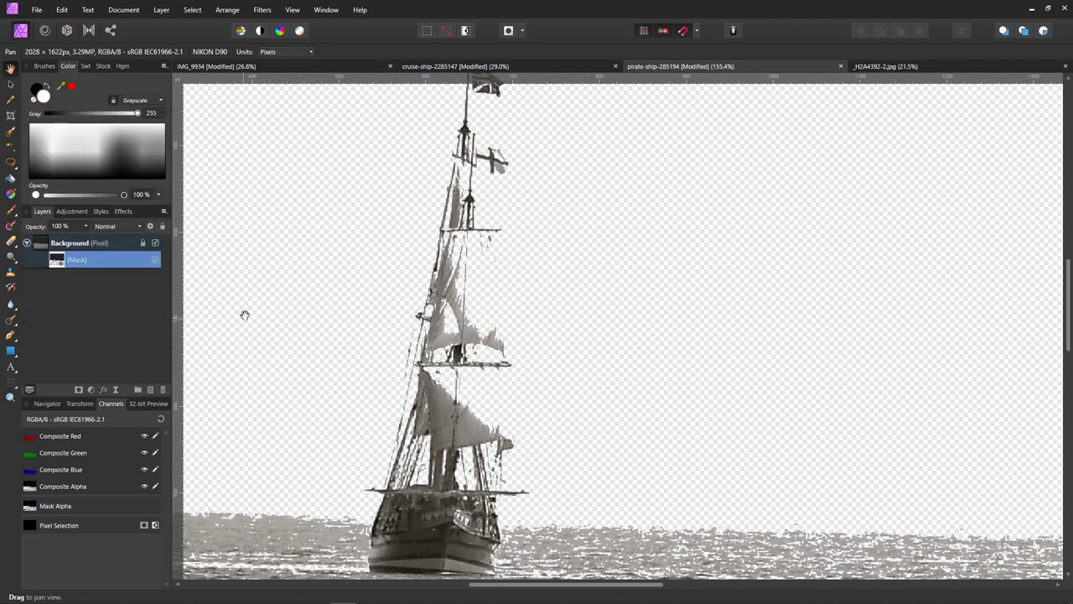
Paint white on the ship's mask to restore the upper sail and the area between the masts.
key(b)
click(44, 96)
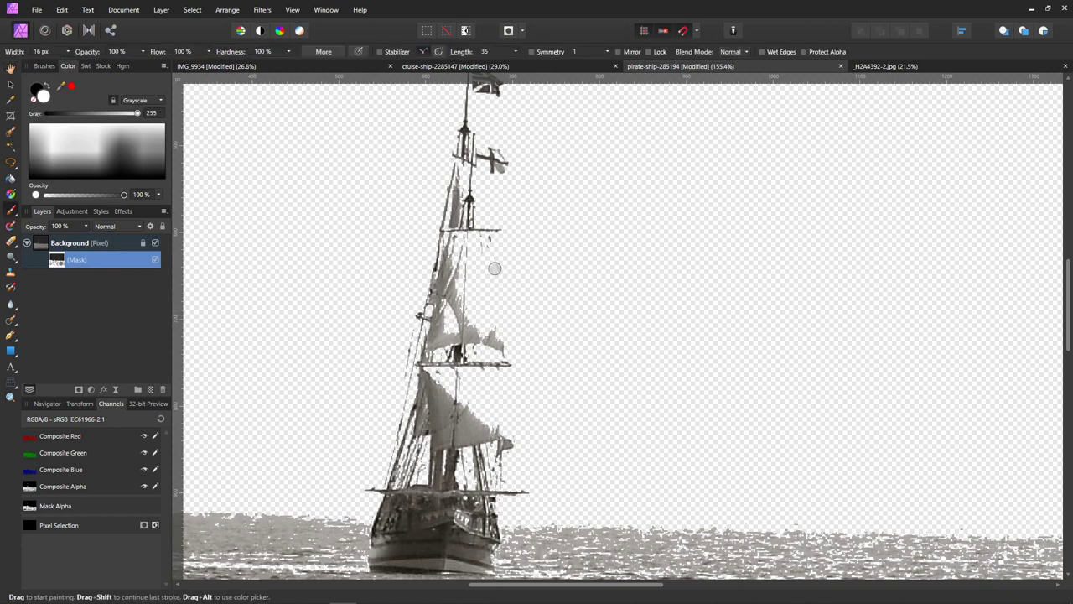
drag(487, 238, 507, 354)
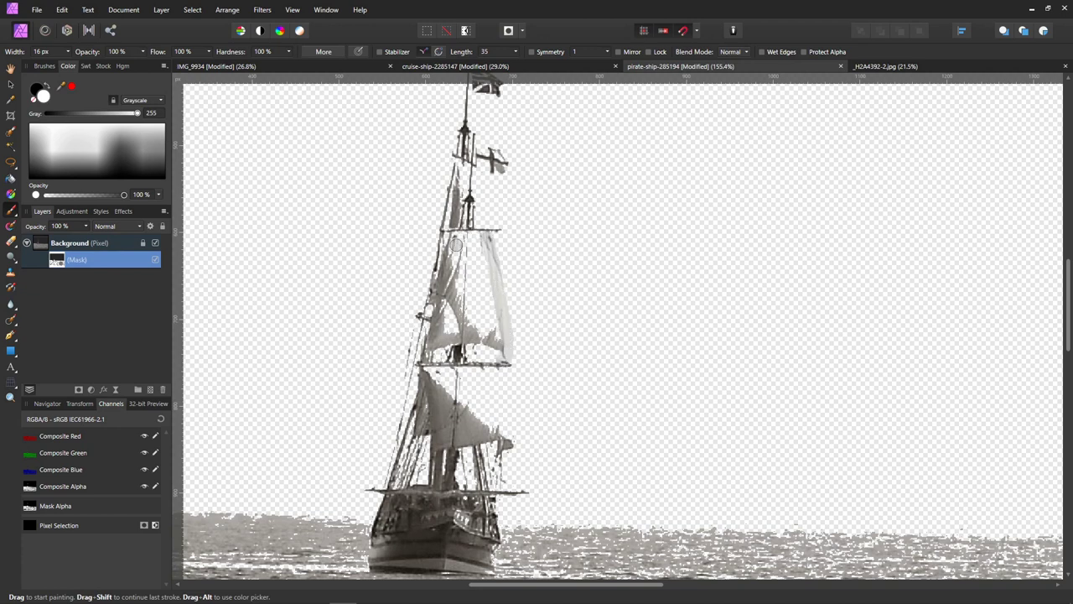
mouse_move(455, 238)
mouse_down()
mouse_move(456, 263)
mouse_move(469, 233)
mouse_move(480, 235)
mouse_move(500, 352)
mouse_move(440, 363)
mouse_move(453, 351)
mouse_move(487, 352)
mouse_move(460, 341)
mouse_move(434, 351)
mouse_move(483, 324)
mouse_move(468, 249)
mouse_move(491, 328)
mouse_move(455, 255)
mouse_move(474, 307)
mouse_move(470, 331)
mouse_move(444, 323)
mouse_move(458, 294)
mouse_move(456, 279)
mouse_move(441, 315)
mouse_move(450, 238)
mouse_move(450, 296)
mouse_move(466, 315)
mouse_move(451, 380)
mouse_move(427, 374)
mouse_move(495, 371)
mouse_move(514, 410)
mouse_move(511, 437)
mouse_move(501, 383)
mouse_move(505, 437)
mouse_move(491, 436)
mouse_move(486, 410)
mouse_move(461, 412)
mouse_move(482, 391)
mouse_move(493, 398)
mouse_move(457, 400)
mouse_move(476, 378)
mouse_move(454, 398)
mouse_move(431, 380)
mouse_move(452, 371)
mouse_move(435, 387)
mouse_move(442, 371)
mouse_move(443, 386)
mouse_move(472, 388)
mouse_move(460, 164)
mouse_up()
drag(461, 166, 460, 202)
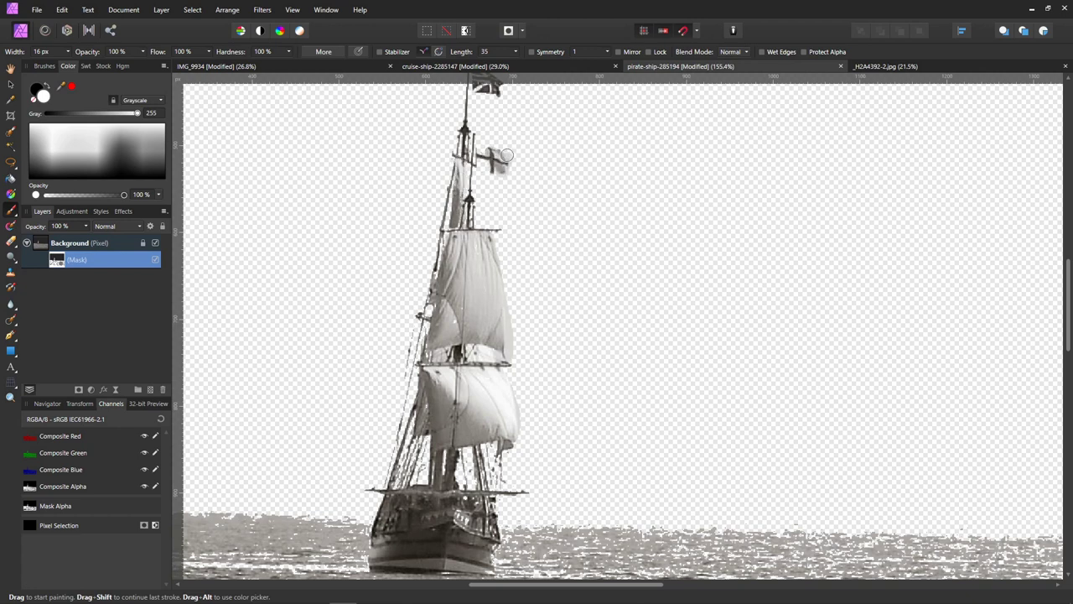
Touch up a small spot near the hull with white on the mask.
scroll(520, 167, up, 1)
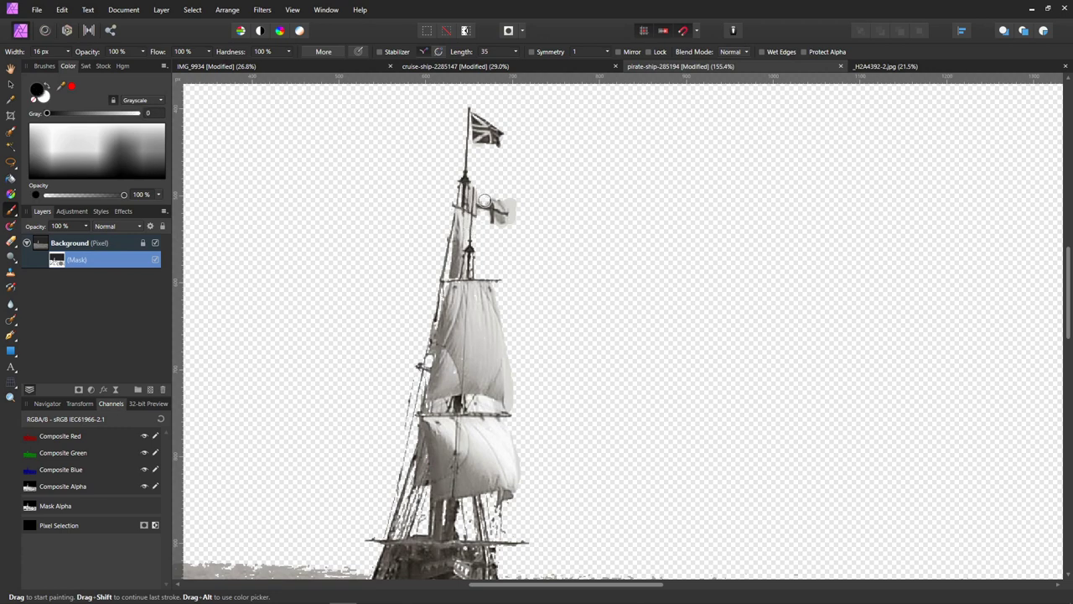
scroll(527, 241, down, 5)
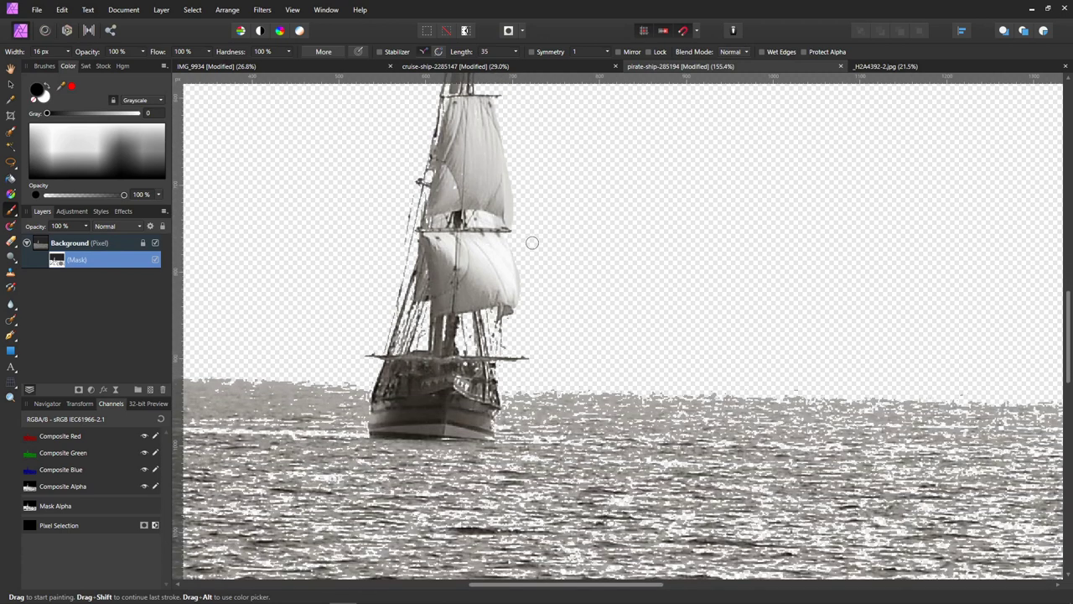
key(x)
click(384, 315)
click(44, 66)
Pick the 512 px soft brush and frame the whole ship and sea.
scroll(67, 147, down, 5)
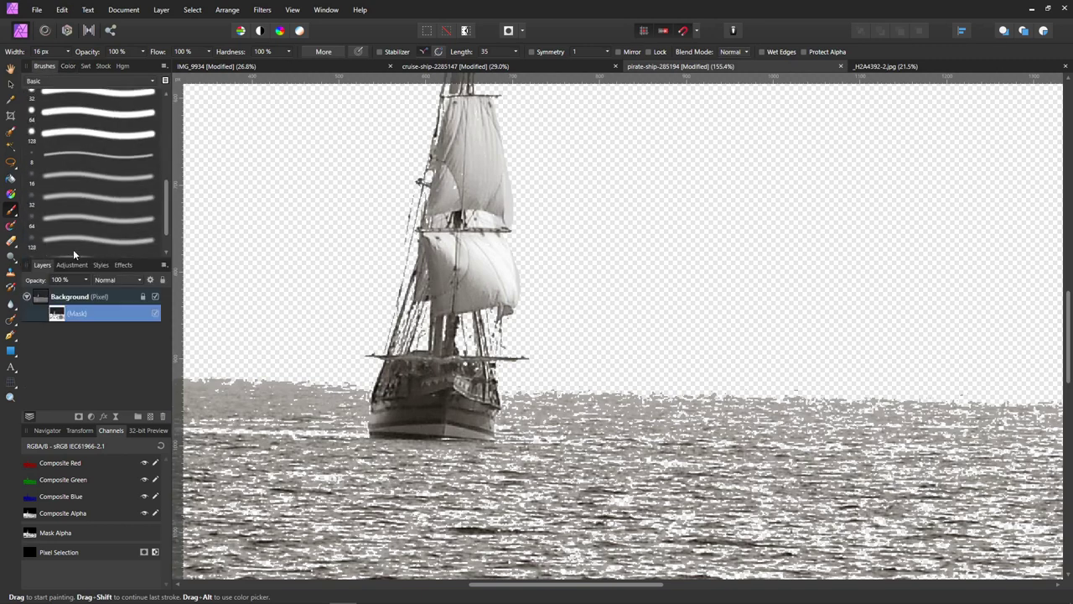
click(89, 244)
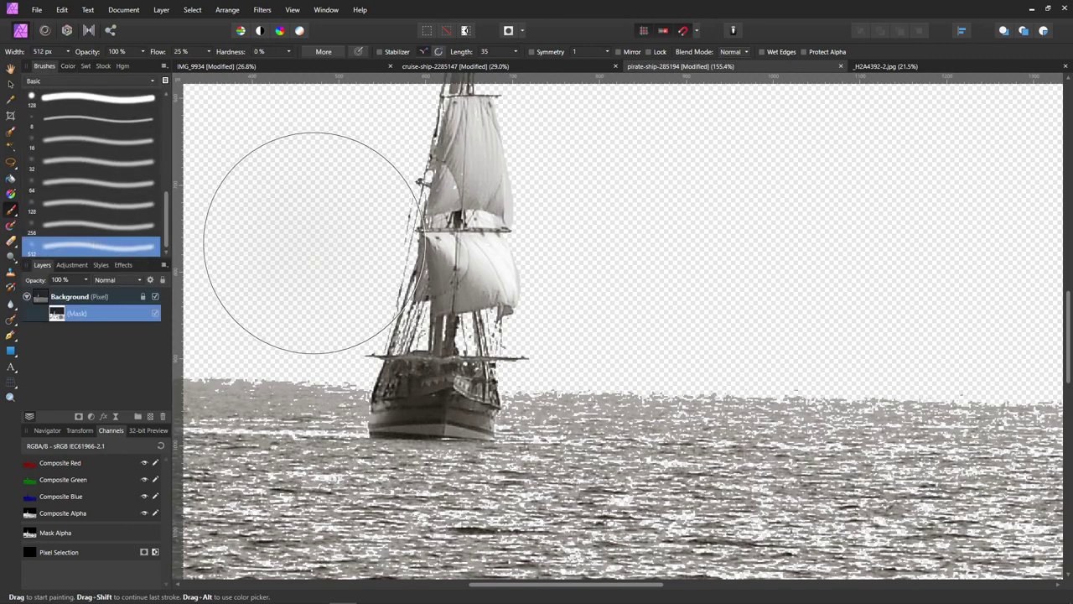
scroll(333, 228, down, 5)
mouse_move(333, 300)
mouse_down()
mouse_move(401, 350)
mouse_move(472, 330)
mouse_up()
click(67, 52)
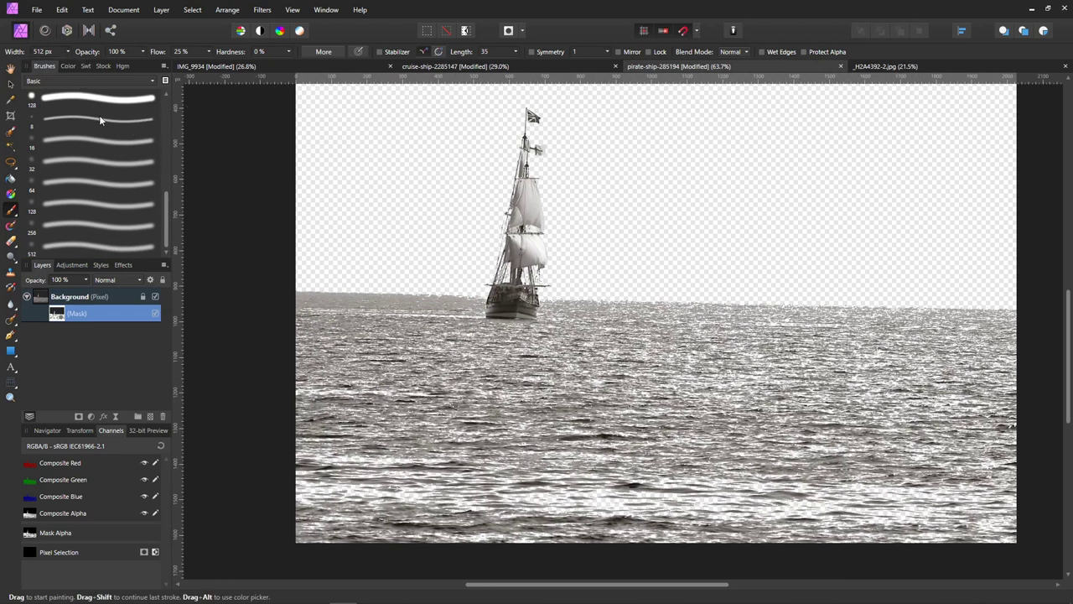
click(71, 66)
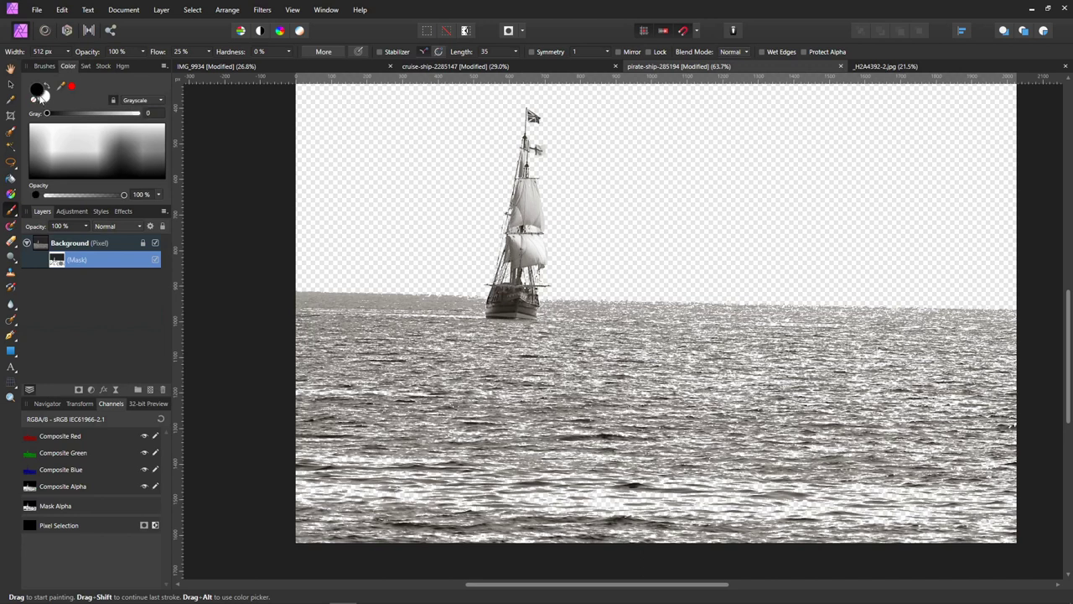
Paint black on the mask to fade the sea along the left and around the ship.
mouse_move(405, 361)
mouse_down()
mouse_move(313, 274)
mouse_move(261, 297)
mouse_move(332, 298)
mouse_move(346, 381)
mouse_move(308, 552)
mouse_move(658, 513)
mouse_move(970, 511)
mouse_move(1013, 309)
mouse_move(996, 370)
mouse_move(894, 423)
mouse_move(798, 425)
mouse_move(710, 370)
mouse_move(948, 400)
mouse_move(876, 453)
mouse_move(865, 500)
mouse_move(827, 513)
mouse_move(607, 452)
mouse_move(386, 476)
mouse_move(502, 482)
mouse_move(257, 432)
mouse_move(376, 356)
mouse_move(417, 358)
mouse_move(410, 325)
mouse_move(312, 288)
mouse_move(484, 417)
mouse_move(625, 391)
mouse_move(661, 321)
mouse_move(621, 332)
mouse_move(623, 348)
mouse_move(681, 362)
mouse_move(842, 325)
mouse_move(924, 363)
mouse_move(934, 287)
mouse_up()
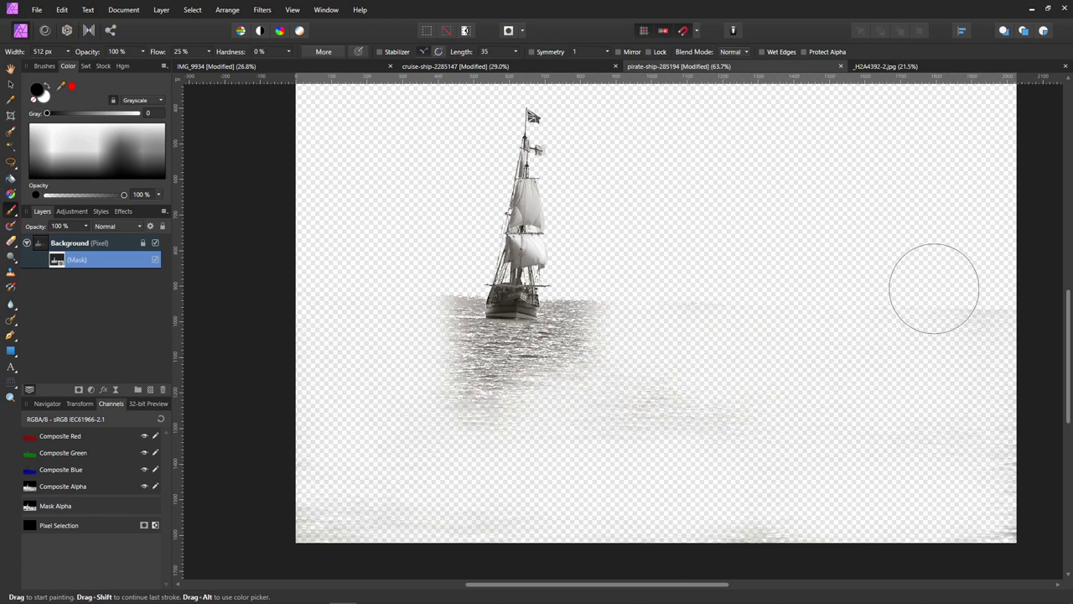
mouse_move(654, 413)
mouse_down()
mouse_move(514, 391)
mouse_move(553, 394)
mouse_move(625, 358)
mouse_move(581, 364)
mouse_move(614, 300)
mouse_move(546, 396)
mouse_move(461, 395)
mouse_move(367, 311)
mouse_move(391, 279)
mouse_move(414, 296)
mouse_move(429, 287)
mouse_move(425, 300)
mouse_move(519, 393)
mouse_move(530, 378)
mouse_move(487, 379)
mouse_move(705, 350)
mouse_move(829, 295)
mouse_move(742, 300)
mouse_move(912, 290)
mouse_move(989, 383)
mouse_up()
scroll(989, 384, up, 2)
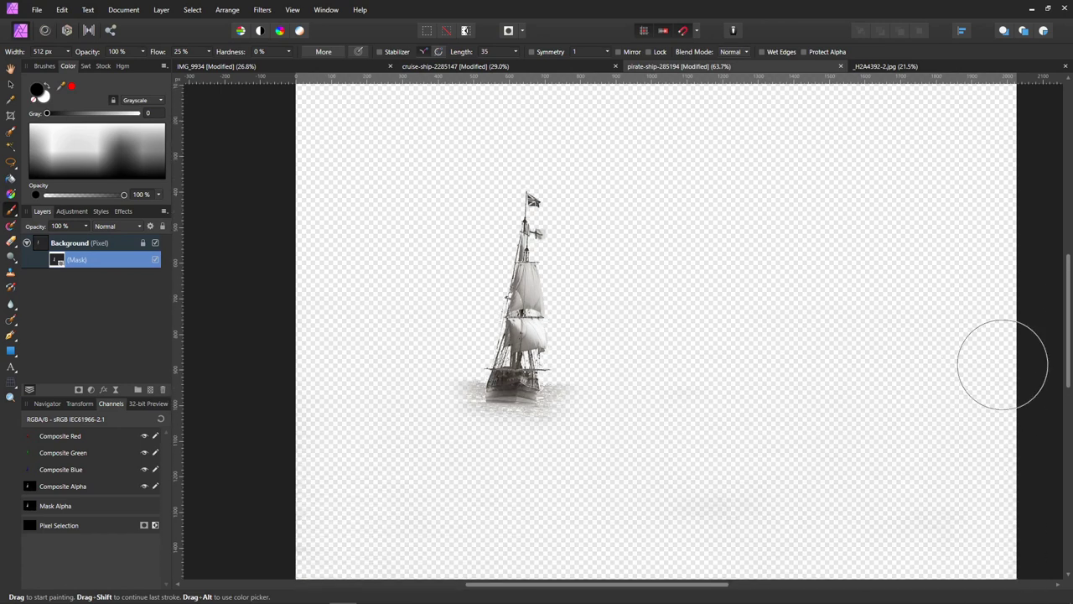
scroll(998, 226, up, 1)
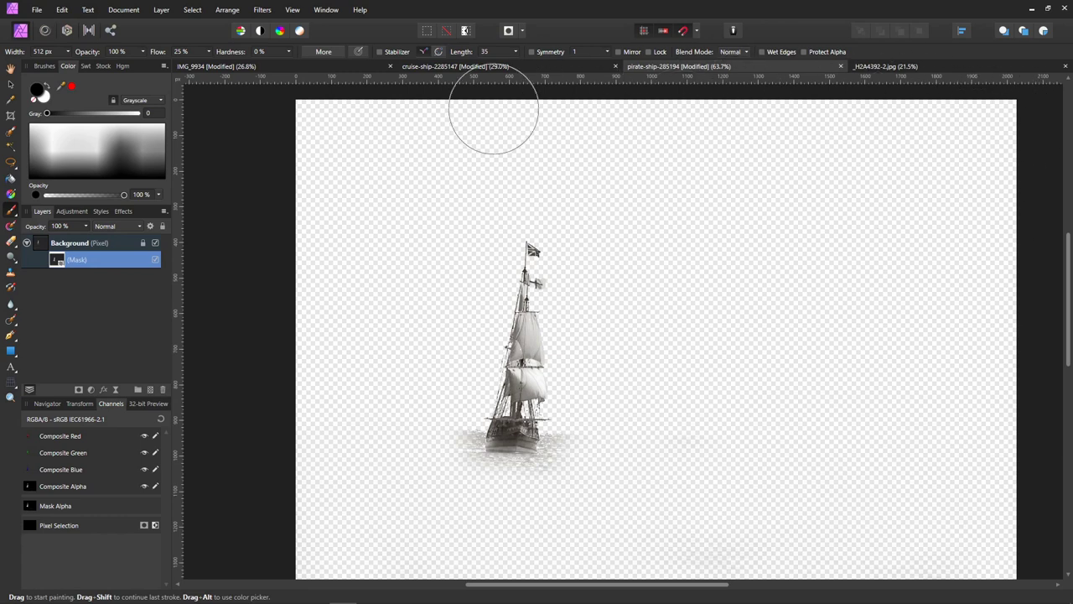
click(503, 466)
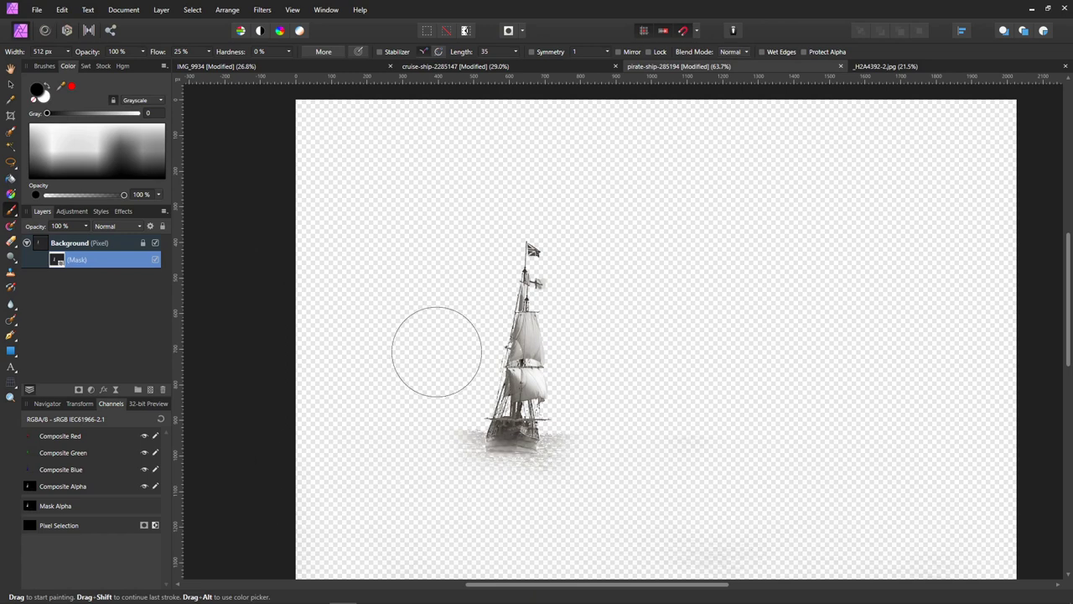
Paint white under the hull to bring back a soft patch of misty water.
key(x)
click(469, 466)
mouse_move(470, 467)
mouse_down()
mouse_move(520, 480)
mouse_move(507, 491)
mouse_move(489, 474)
mouse_move(536, 493)
mouse_move(520, 498)
mouse_move(526, 520)
mouse_move(482, 522)
mouse_move(560, 532)
mouse_move(473, 539)
mouse_up()
key(x)
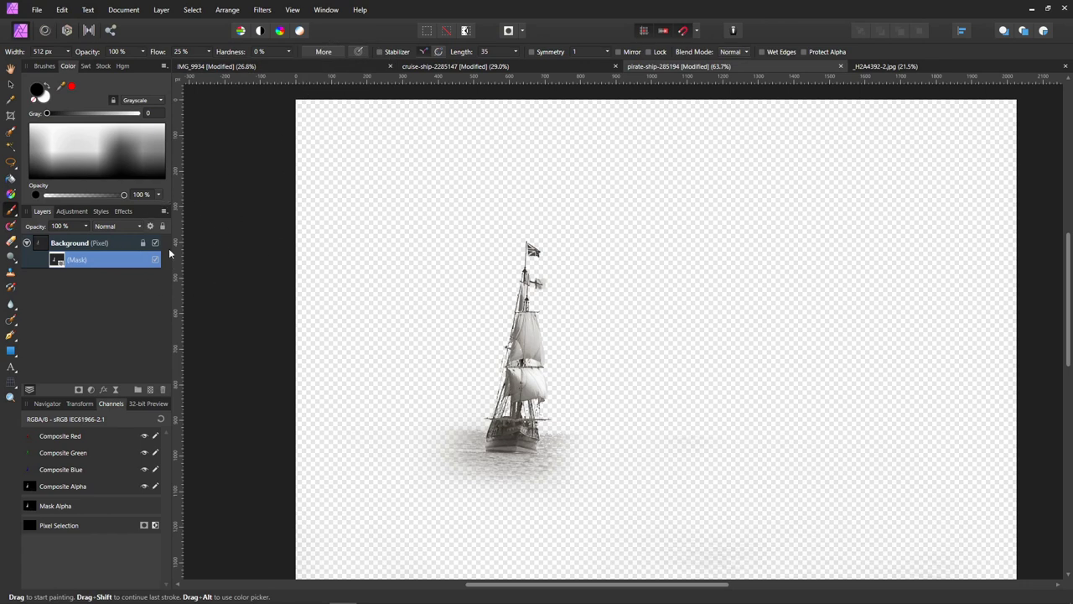
click(26, 242)
click(26, 243)
Select the ship layer and switch to the IMG_9934 lake composite with the Move Tool.
click(36, 243)
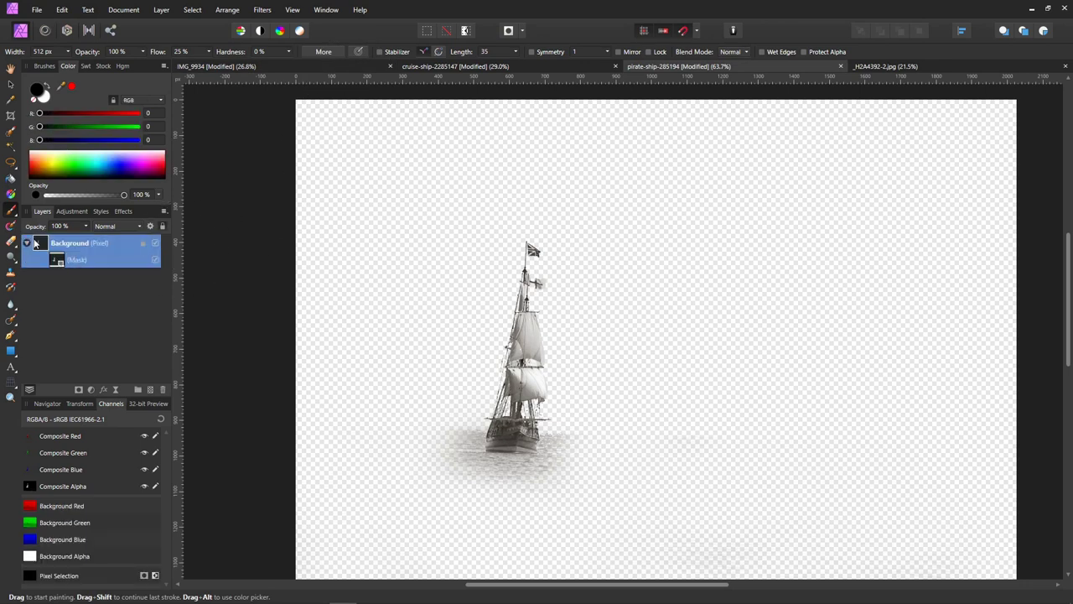
click(245, 68)
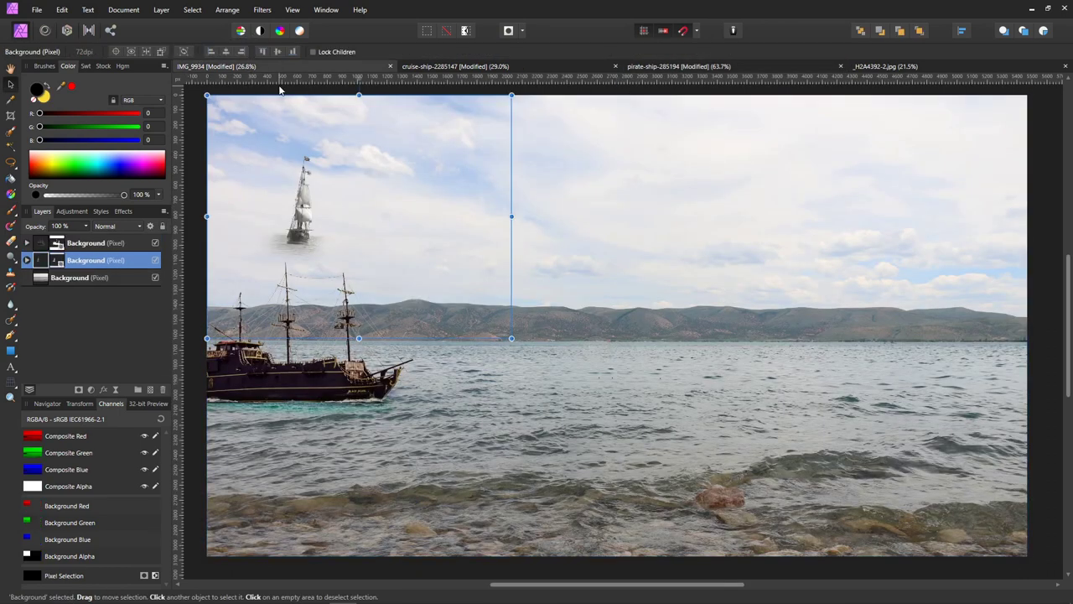
key(h)
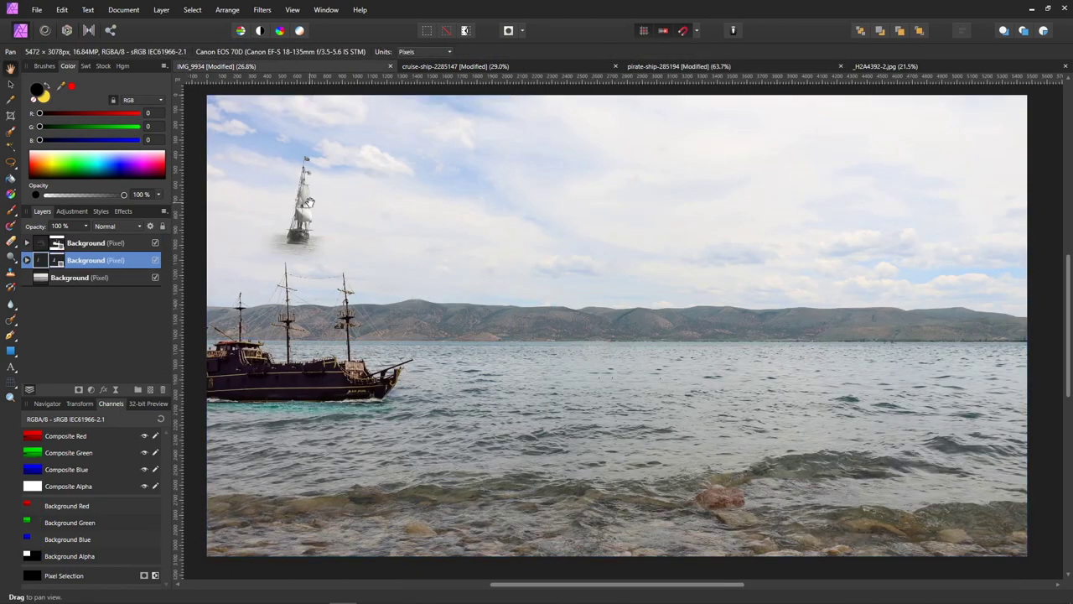
click(11, 84)
Move the small ship onto the water at right, shrink it, and nudge it slightly left.
drag(304, 201, 787, 325)
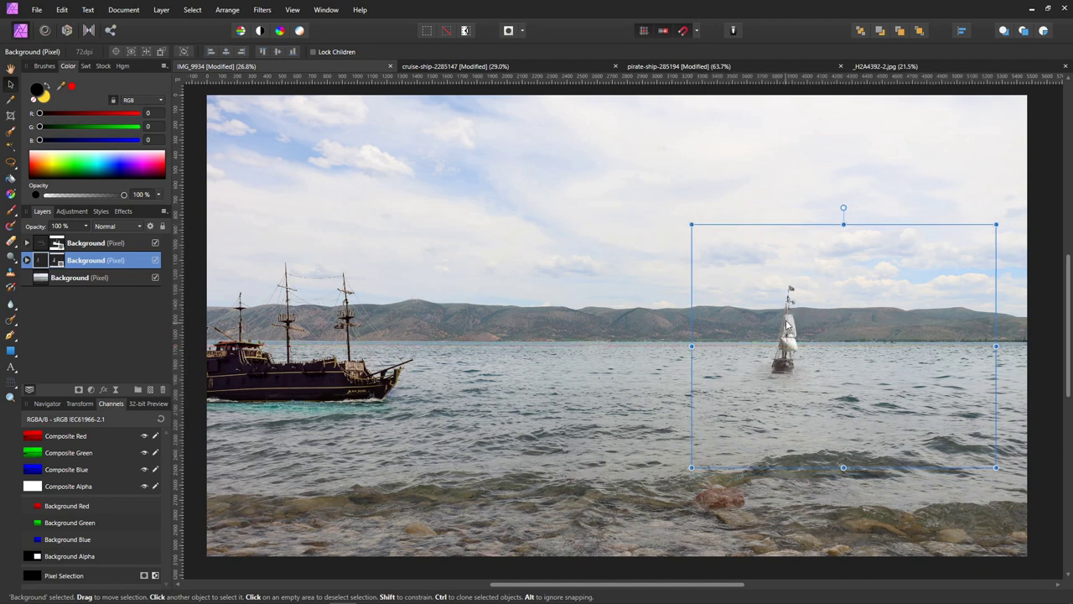
drag(691, 224, 723, 288)
drag(824, 362, 768, 350)
click(583, 267)
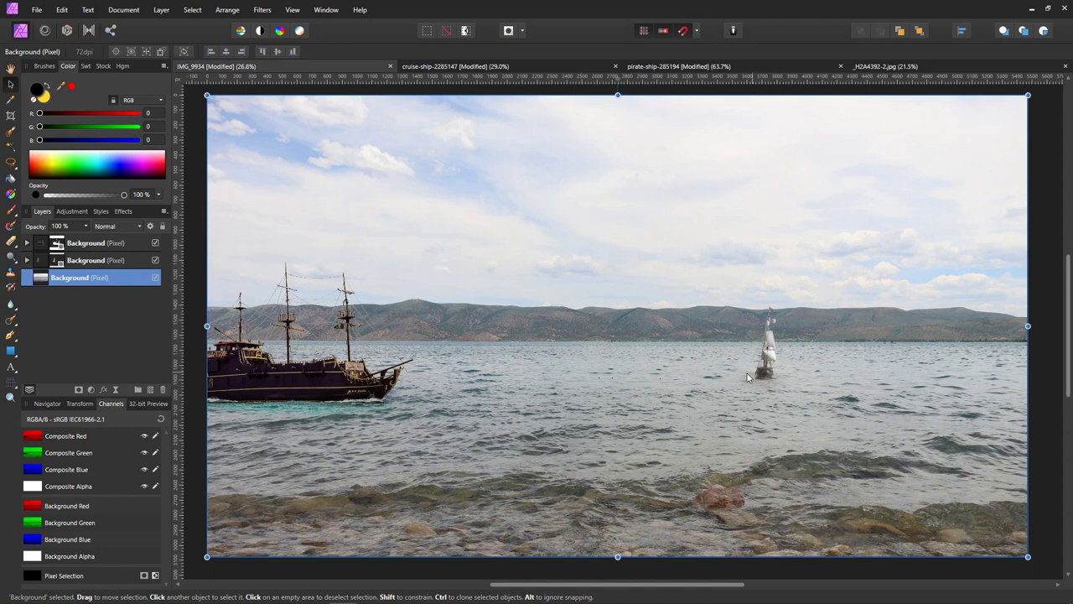
click(302, 385)
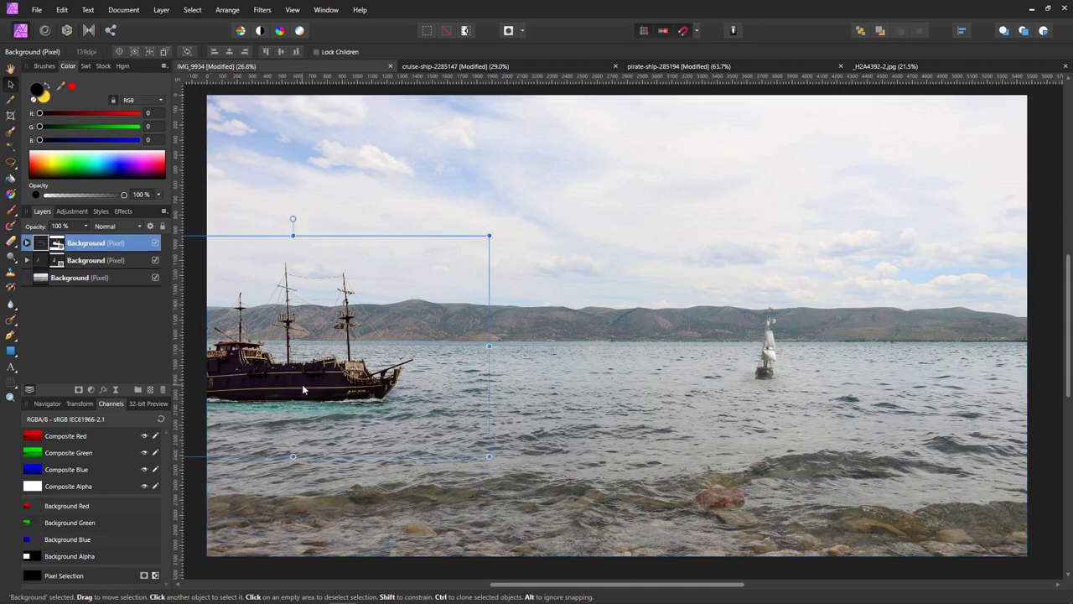
Select the pirate ship layer's mask with the Paint Brush, zoomed on the hull.
click(27, 243)
click(58, 266)
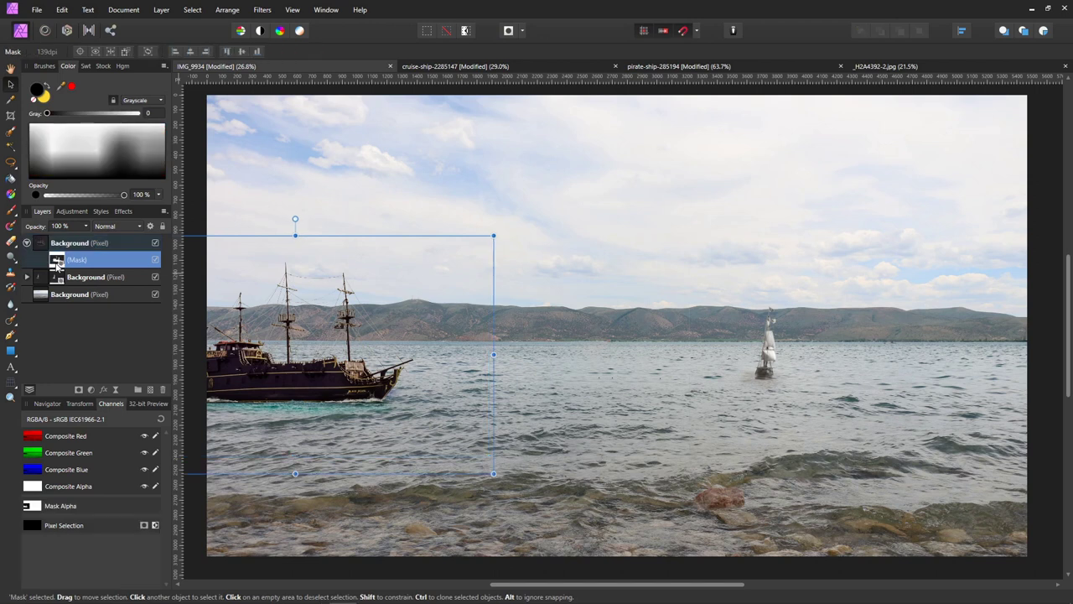
key(b)
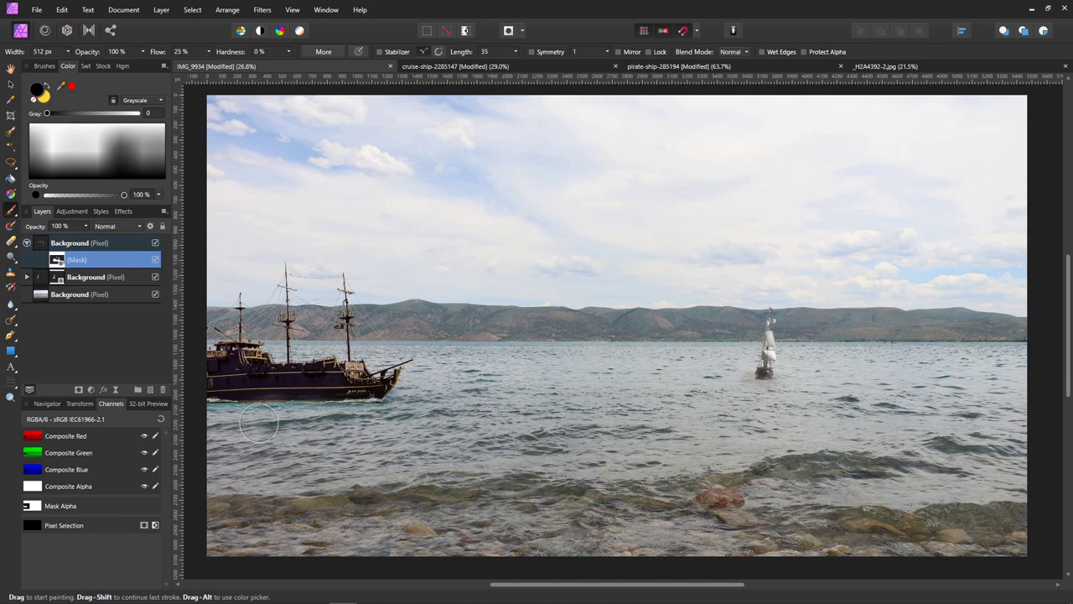
scroll(259, 422, up, 3)
drag(278, 440, 432, 421)
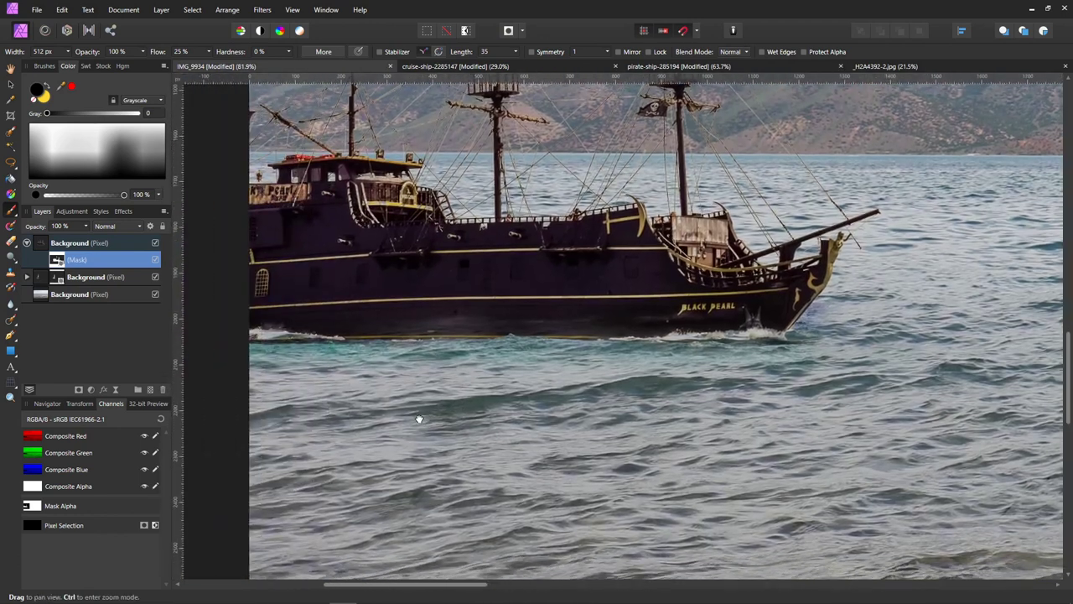
Paint white below the hull to reveal water toward the bow.
key(x)
mouse_move(467, 336)
mouse_down()
mouse_move(451, 319)
mouse_move(468, 348)
mouse_up()
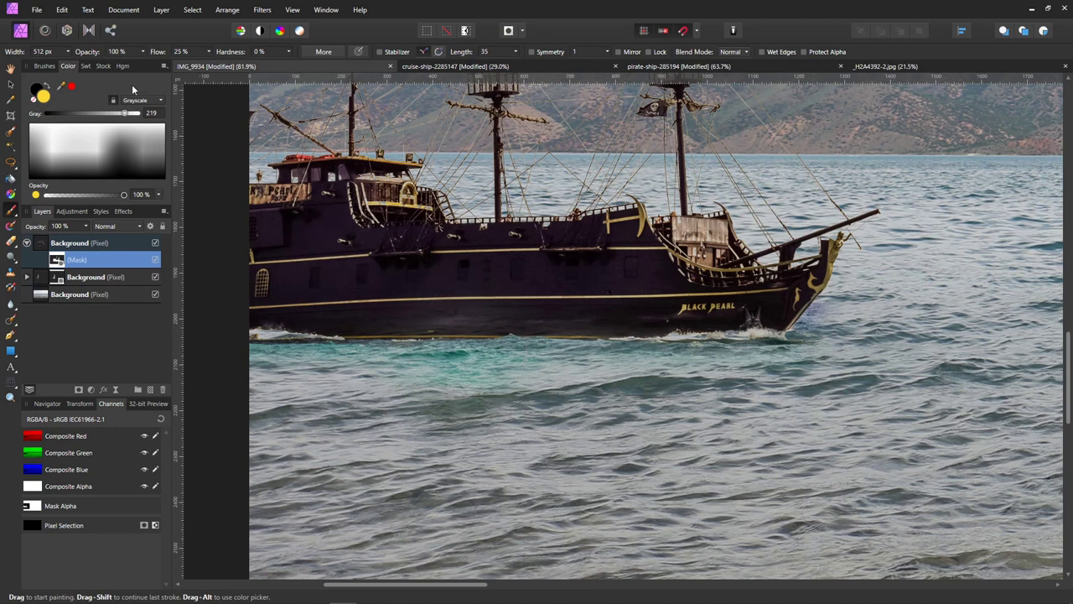
click(90, 134)
mouse_move(388, 328)
mouse_down()
mouse_move(449, 385)
mouse_move(406, 357)
mouse_move(579, 350)
mouse_move(508, 357)
mouse_move(563, 370)
mouse_up()
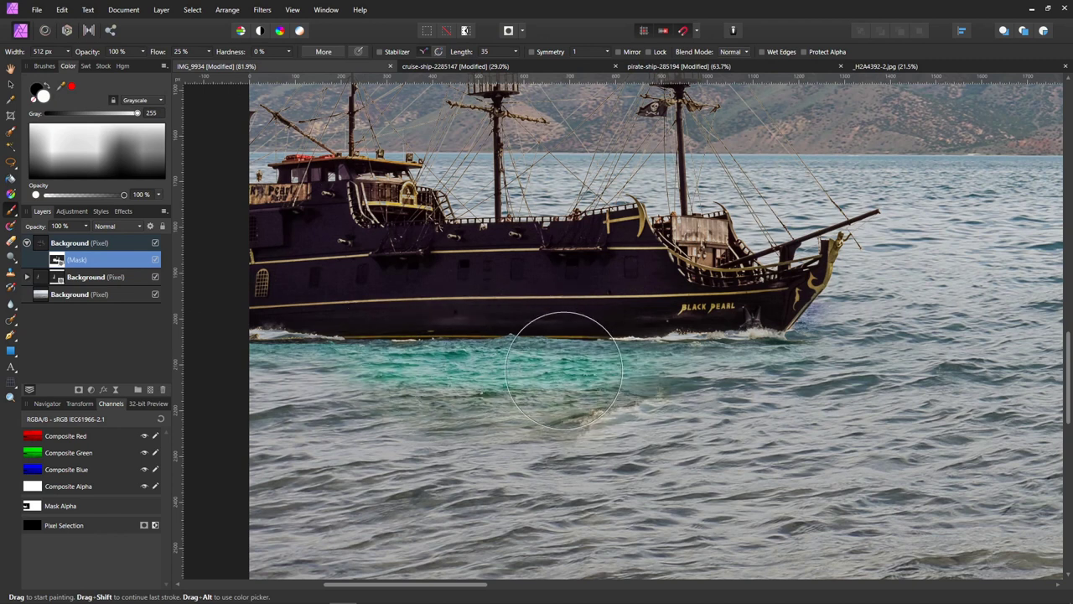
Paint black with a smaller brush to hide the teal water strip under the hull.
key(x)
key(bracketleft)
key(bracketleft)
key(bracketleft)
key(bracketleft)
key(bracketleft)
key(bracketleft)
mouse_move(494, 335)
mouse_down()
mouse_move(512, 369)
mouse_move(550, 397)
mouse_move(469, 419)
mouse_move(638, 394)
mouse_move(571, 377)
mouse_move(310, 360)
mouse_move(221, 374)
mouse_up()
key(bracketleft)
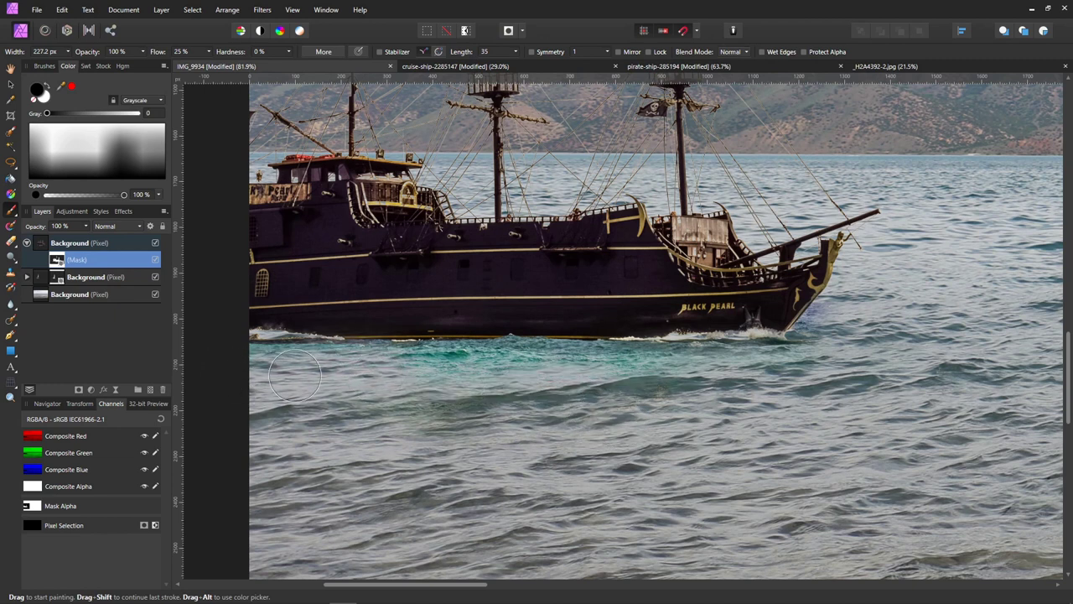
mouse_move(476, 383)
mouse_down()
mouse_move(449, 364)
mouse_move(785, 365)
mouse_up()
scroll(859, 344, down, 3)
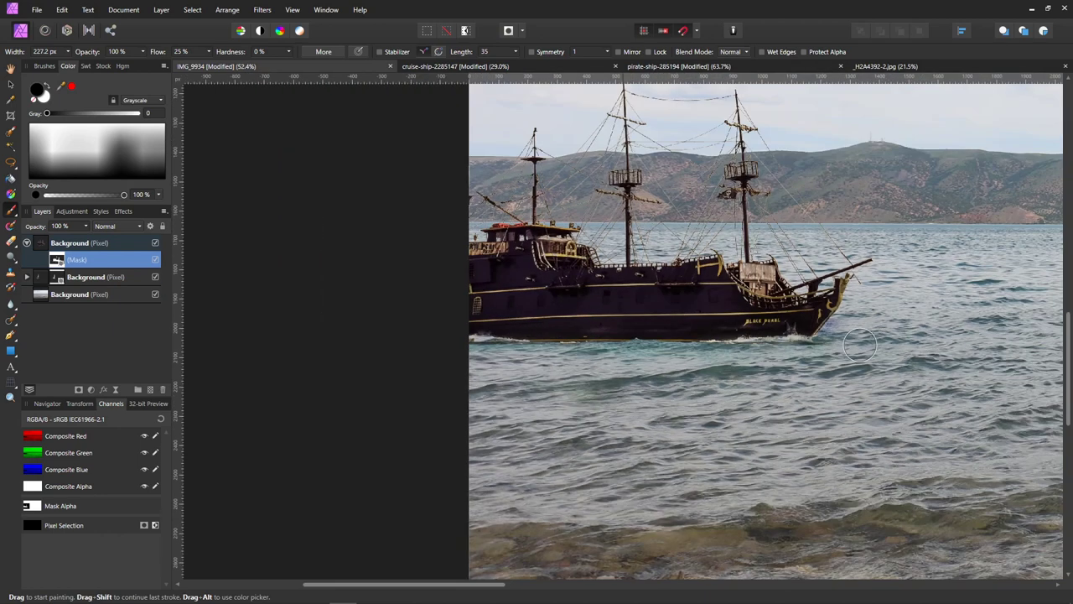
drag(859, 344, 479, 329)
scroll(623, 311, down, 1)
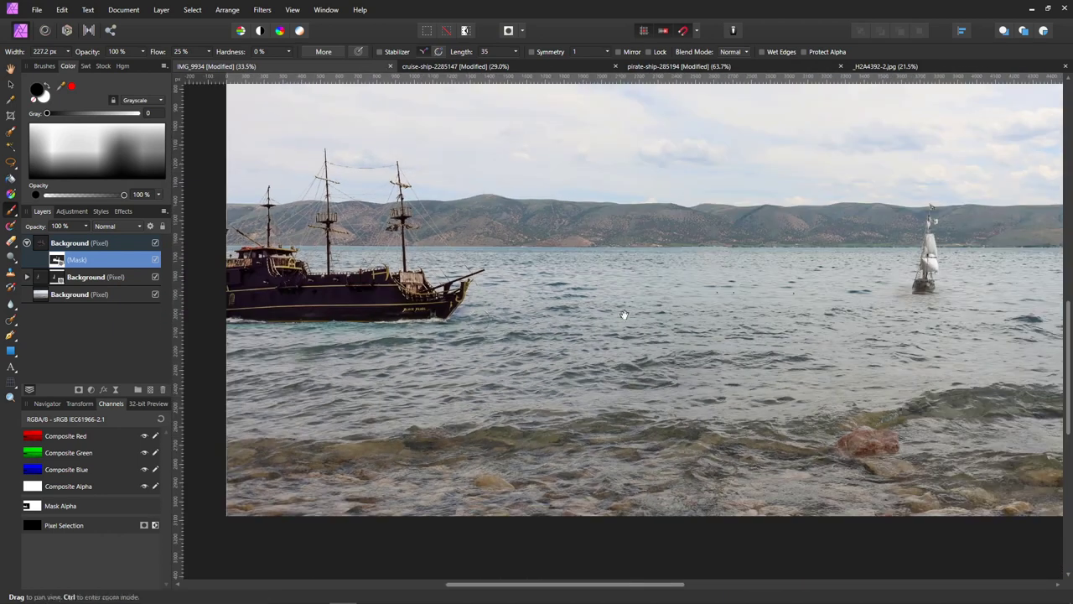
drag(623, 312, 595, 363)
scroll(625, 371, down, 2)
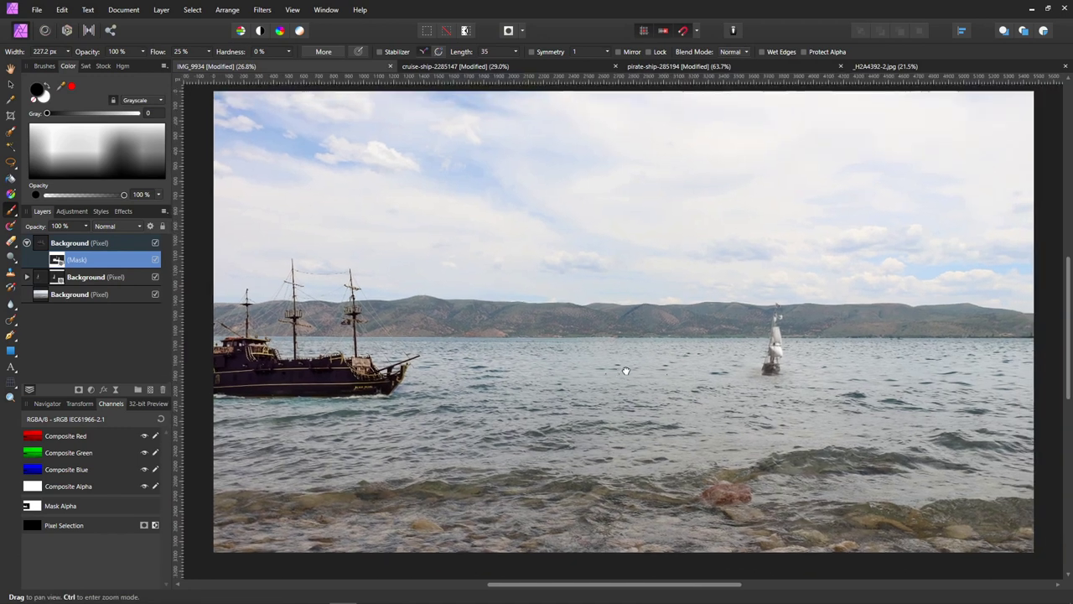
On a new pixel layer, paint a grey swatch shadow on the water below the ship.
click(151, 390)
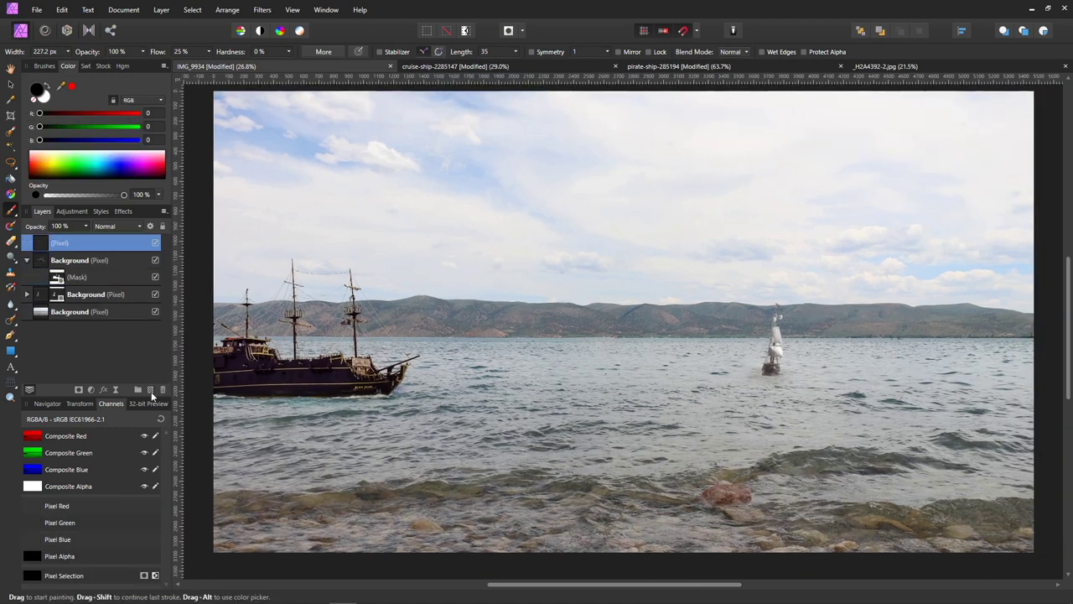
click(27, 262)
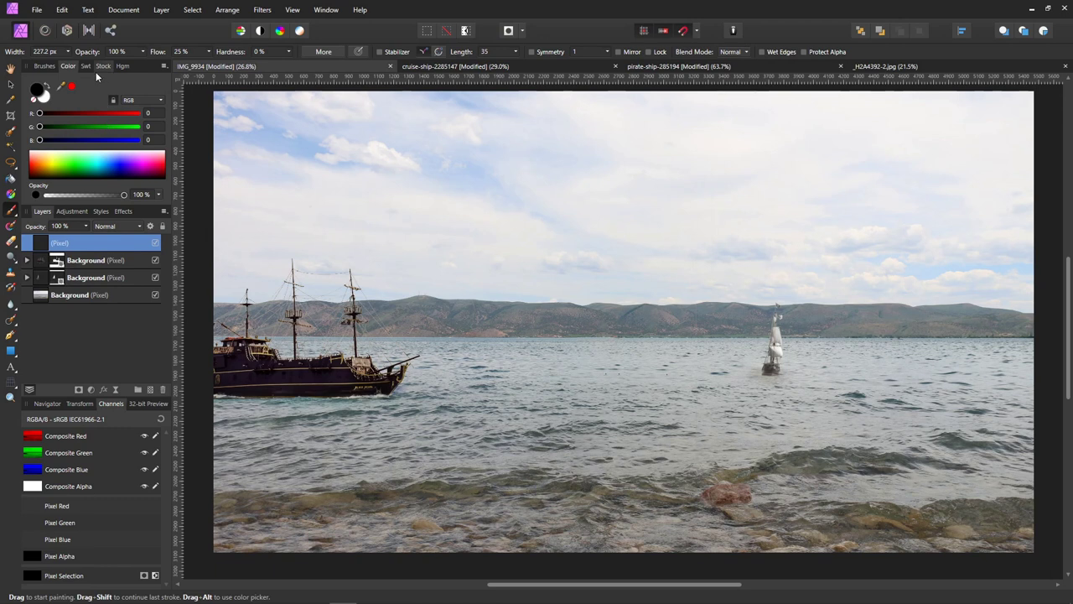
click(89, 68)
click(85, 146)
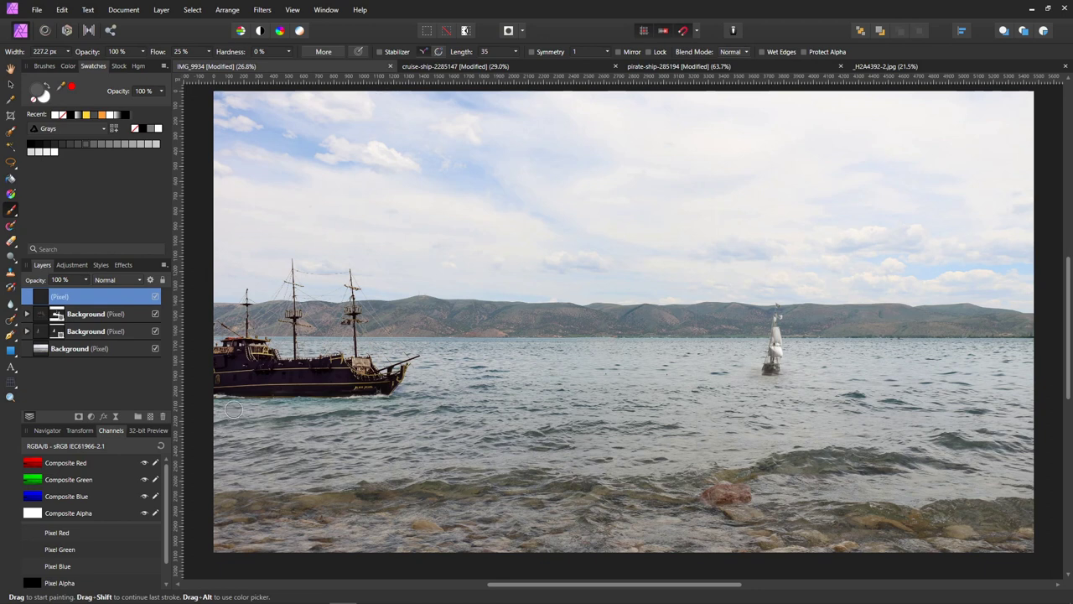
key(bracketright)
drag(294, 399, 230, 406)
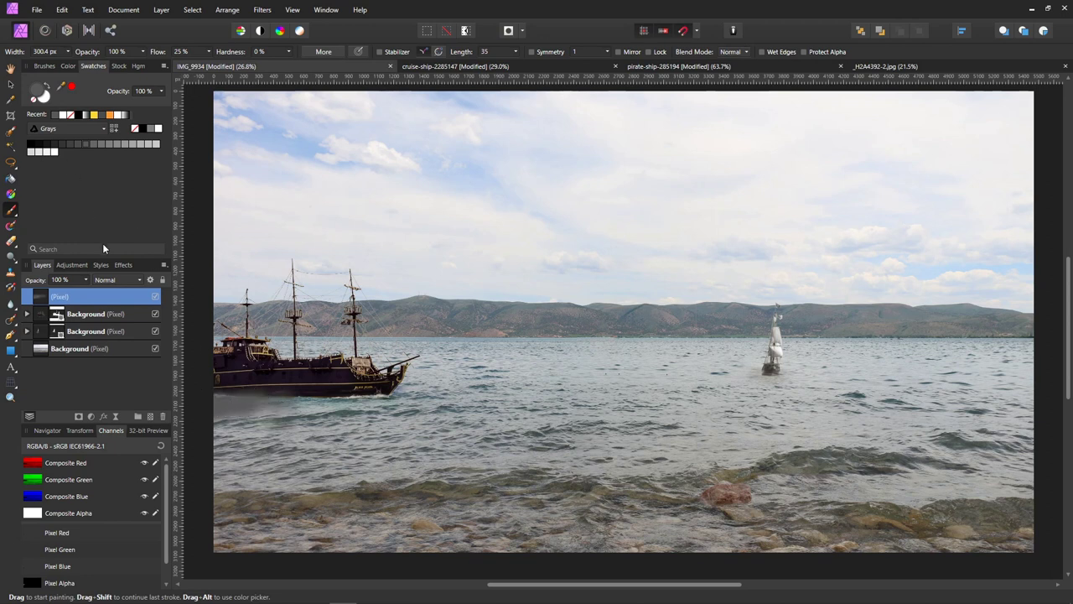
Set the shadow layer to Multiply at 84%, name it Big Boat Shadow, and add a new layer.
click(139, 281)
click(120, 317)
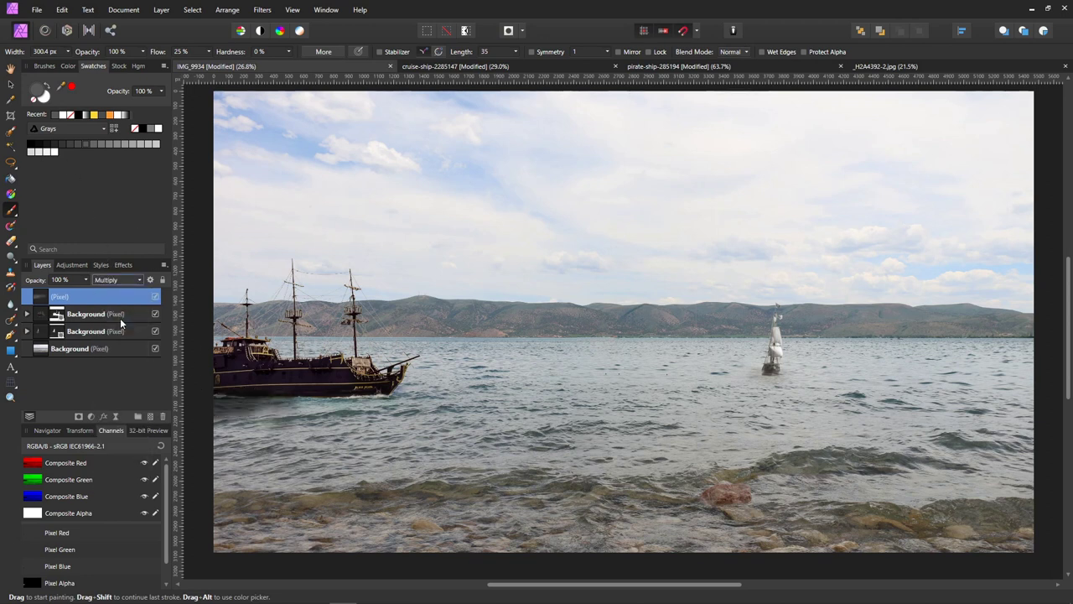
click(85, 280)
drag(88, 296, 76, 294)
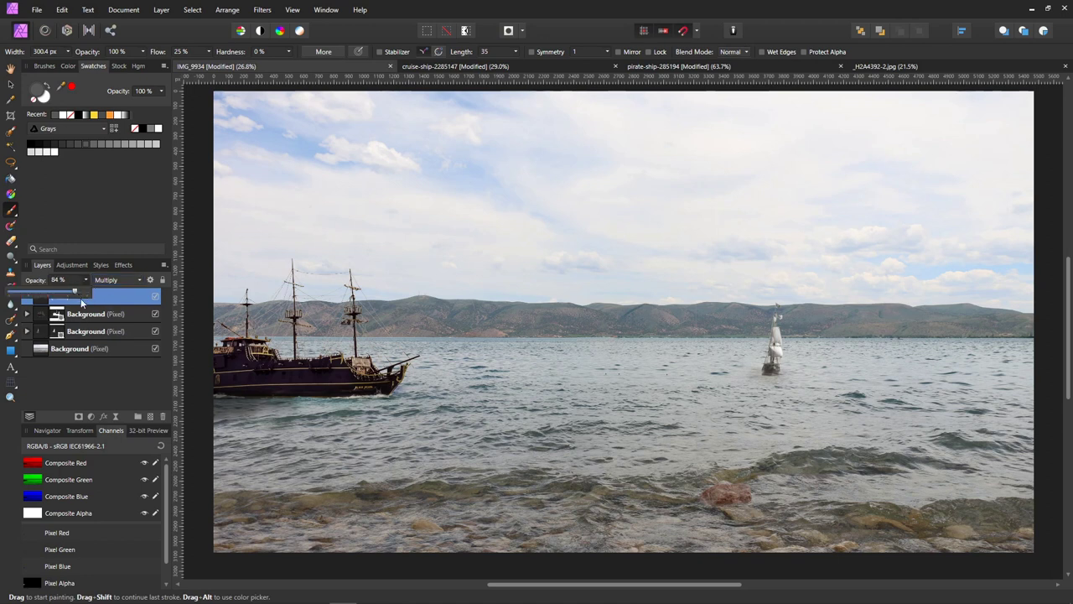
double_click(110, 298)
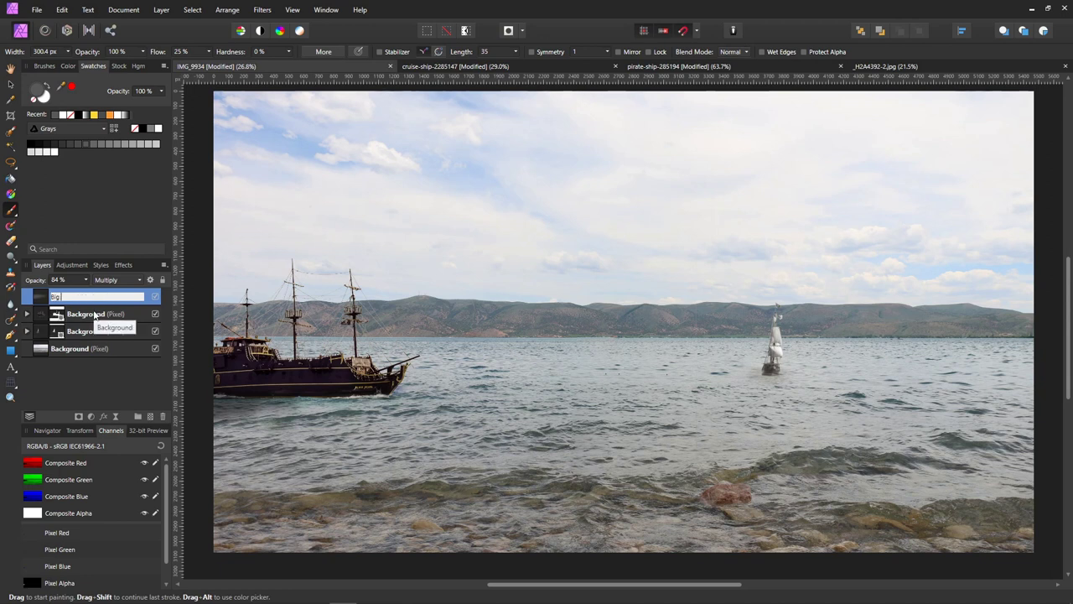
text(dow)
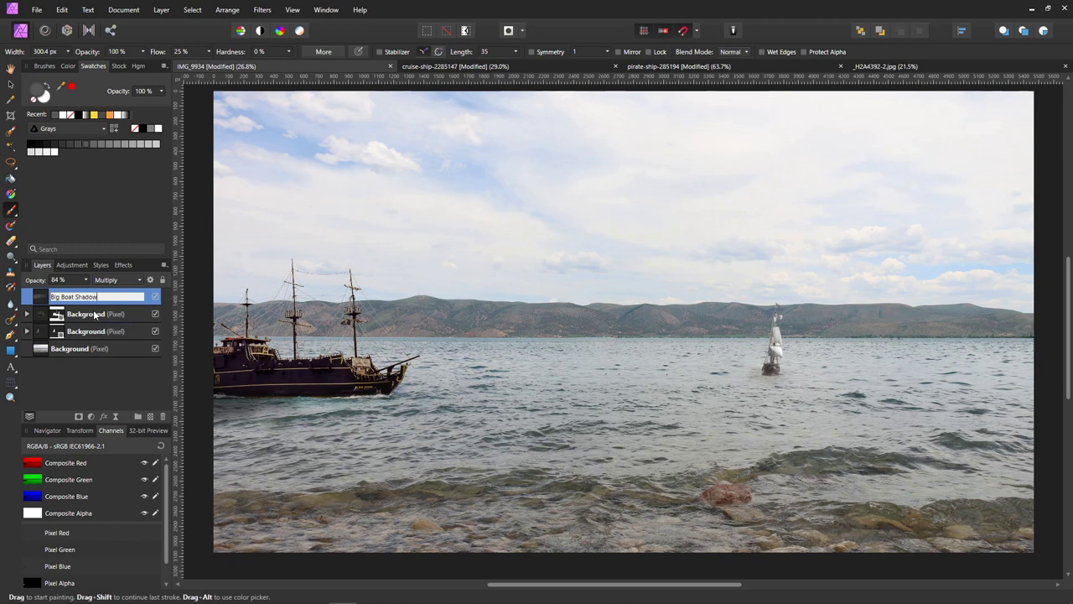
key(Return)
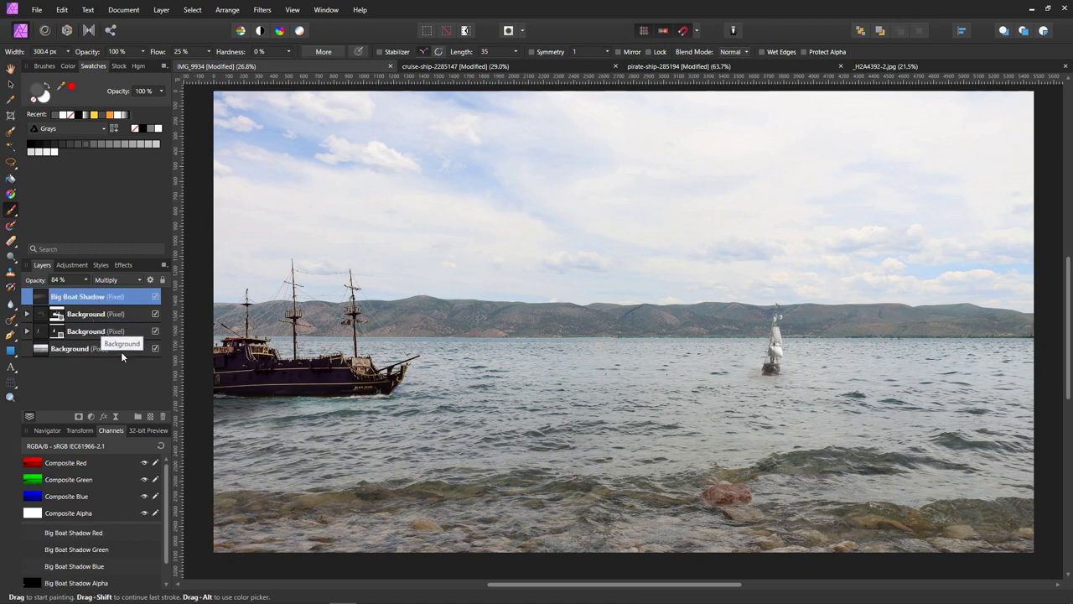
click(148, 417)
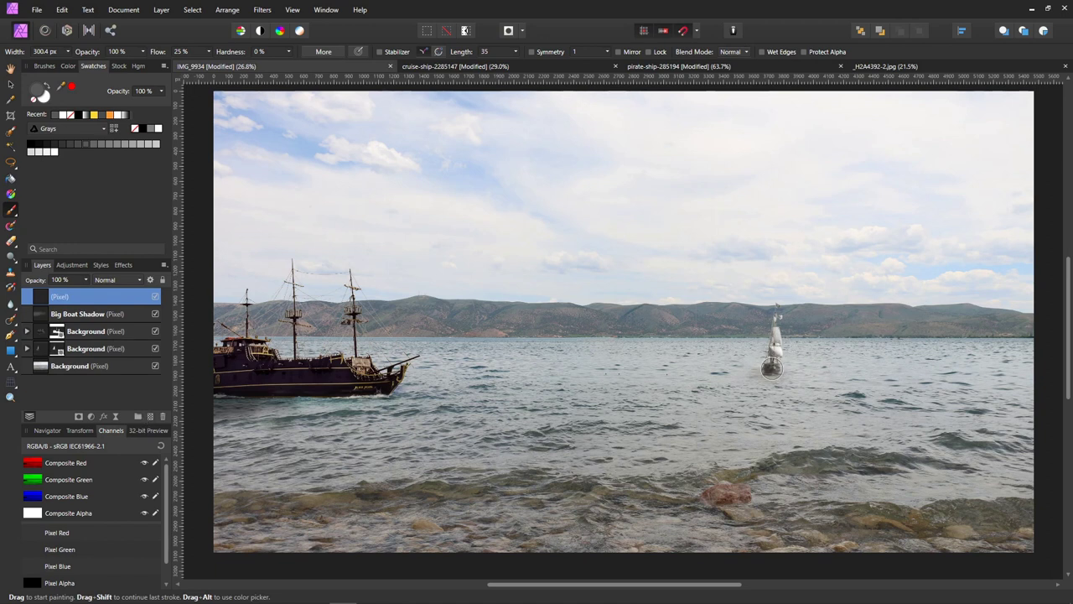
Paint a shadow beside the small ship's hull and set it to Multiply at 45% opacity.
scroll(758, 371, up, 5)
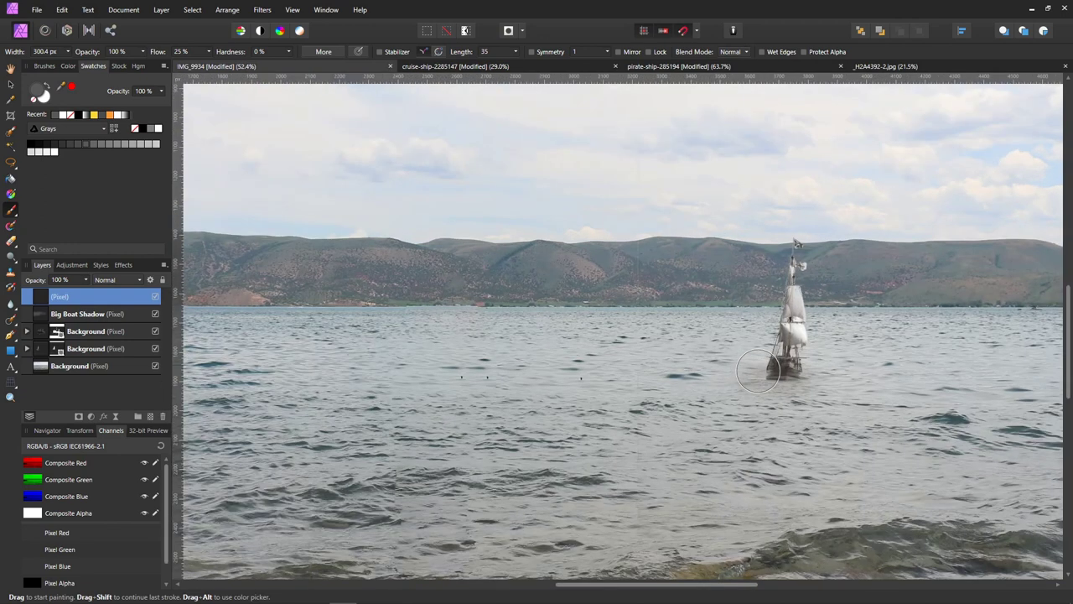
key(bracketleft)
key(bracketleft)
key(bracketleft)
key(bracketleft)
key(bracketleft)
key(bracketleft)
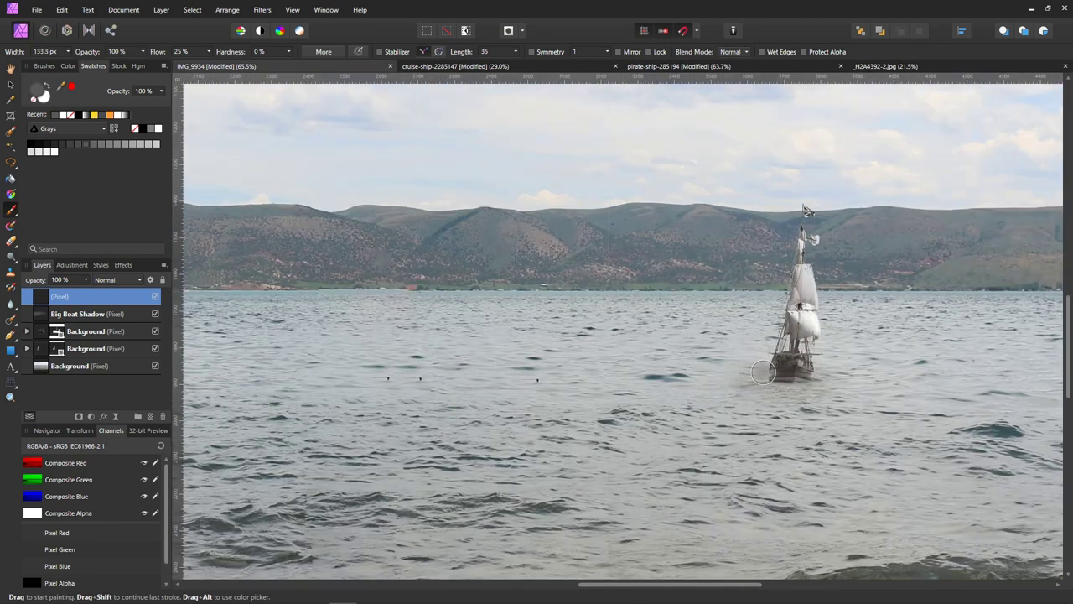
mouse_move(763, 377)
mouse_down()
mouse_move(733, 379)
mouse_move(765, 377)
mouse_move(733, 368)
mouse_move(770, 379)
mouse_move(724, 382)
mouse_move(738, 373)
mouse_move(768, 393)
mouse_up()
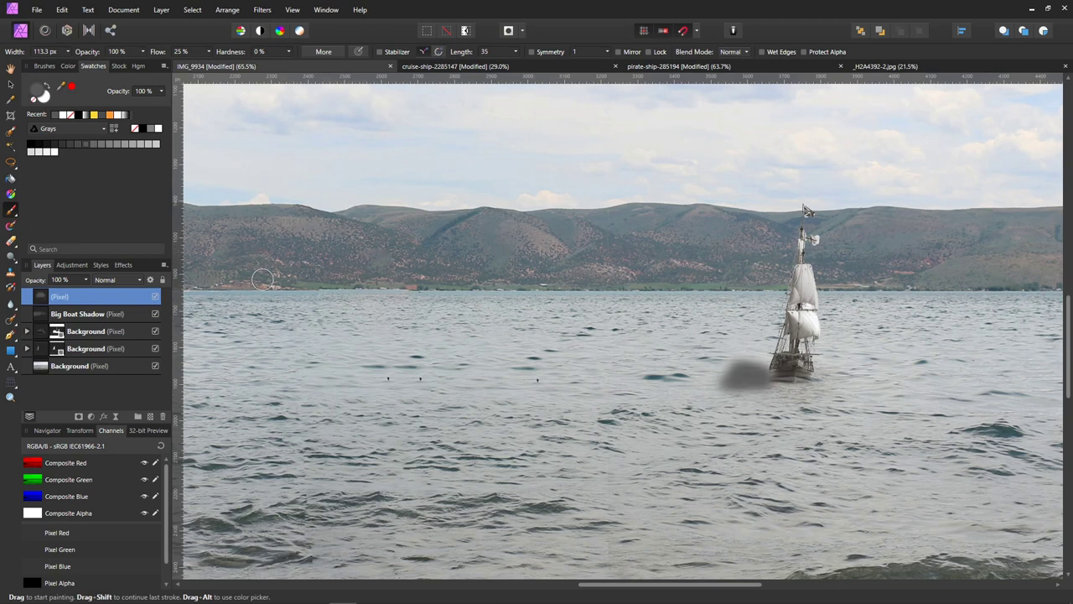
click(140, 282)
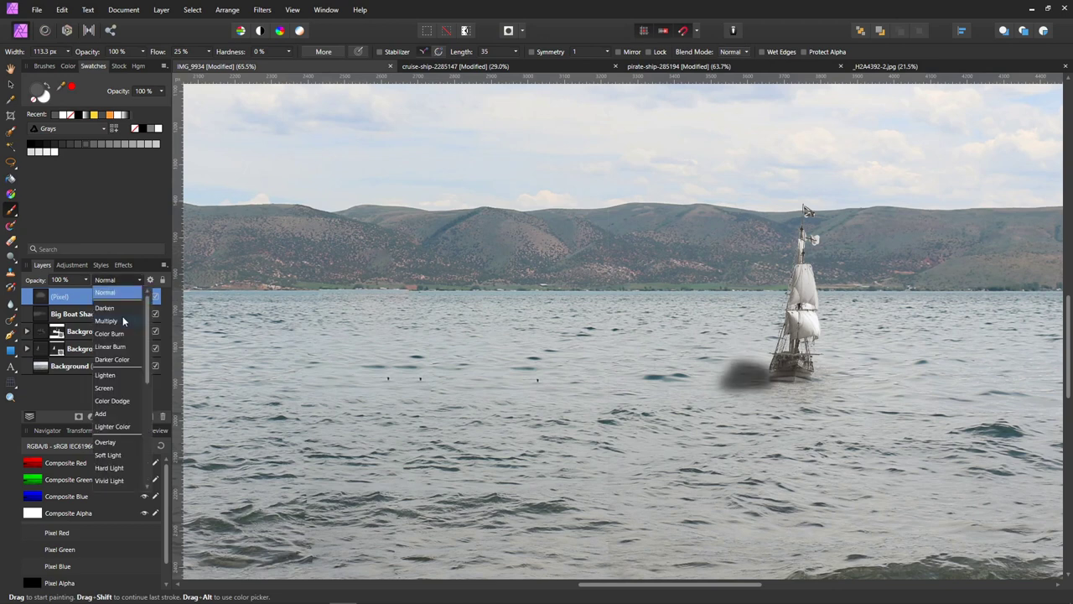
click(122, 316)
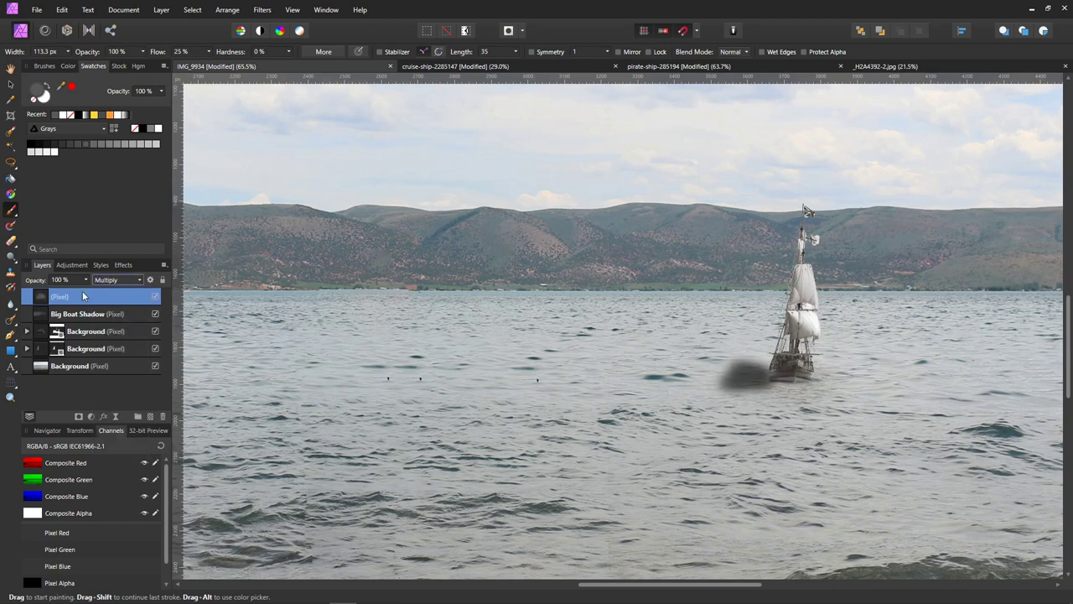
click(86, 279)
drag(86, 294, 44, 298)
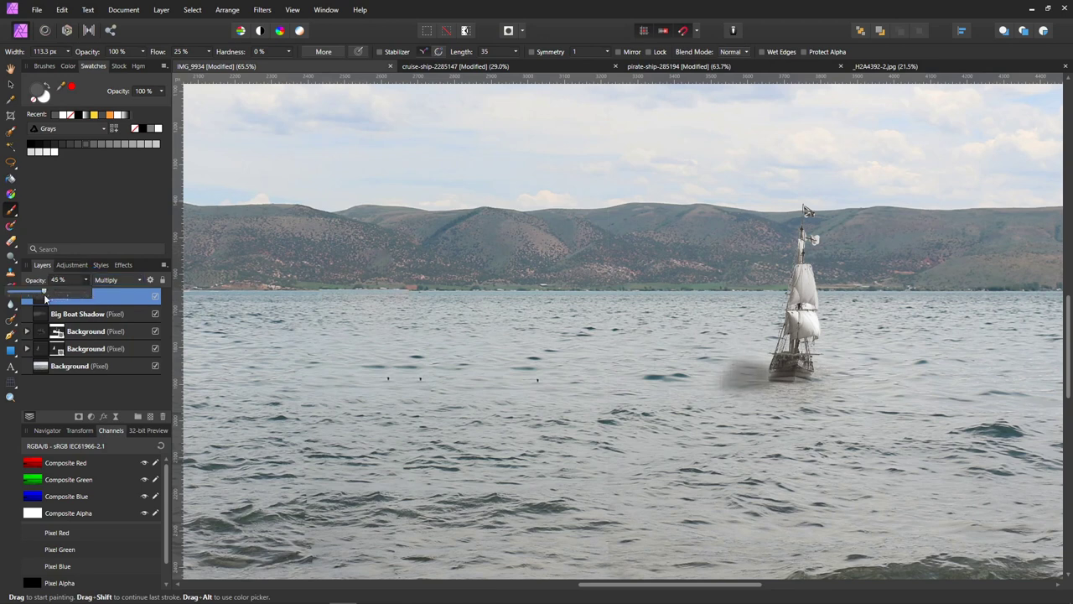
Erase part of the shadow near the small ship's bow with a smaller eraser.
key(e)
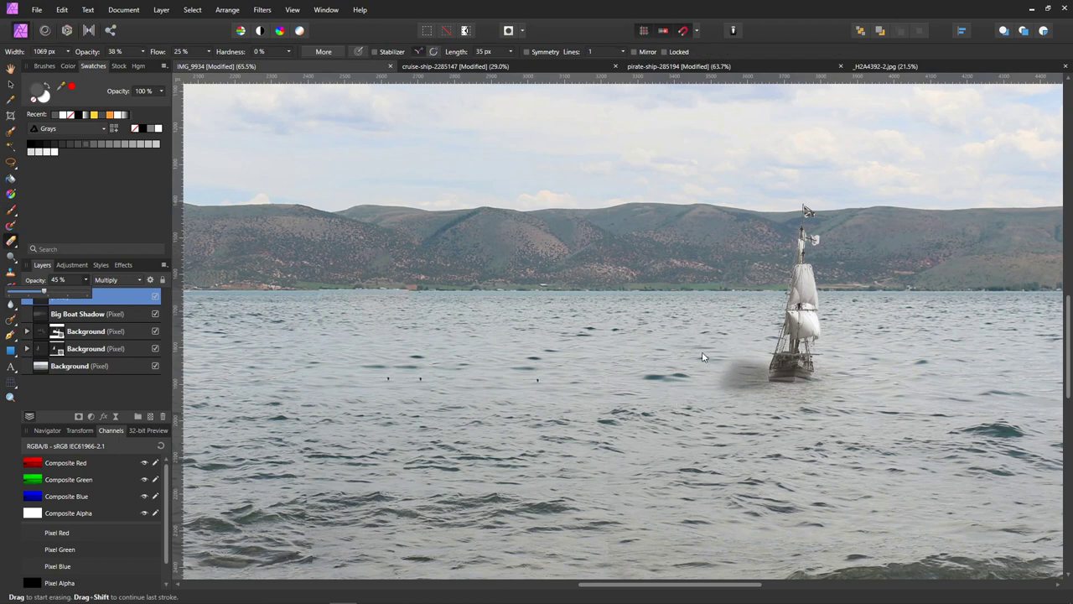
scroll(707, 370, up, 1)
key(bracketleft)
key(bracketleft)
key(bracketleft)
key(bracketleft)
key(bracketleft)
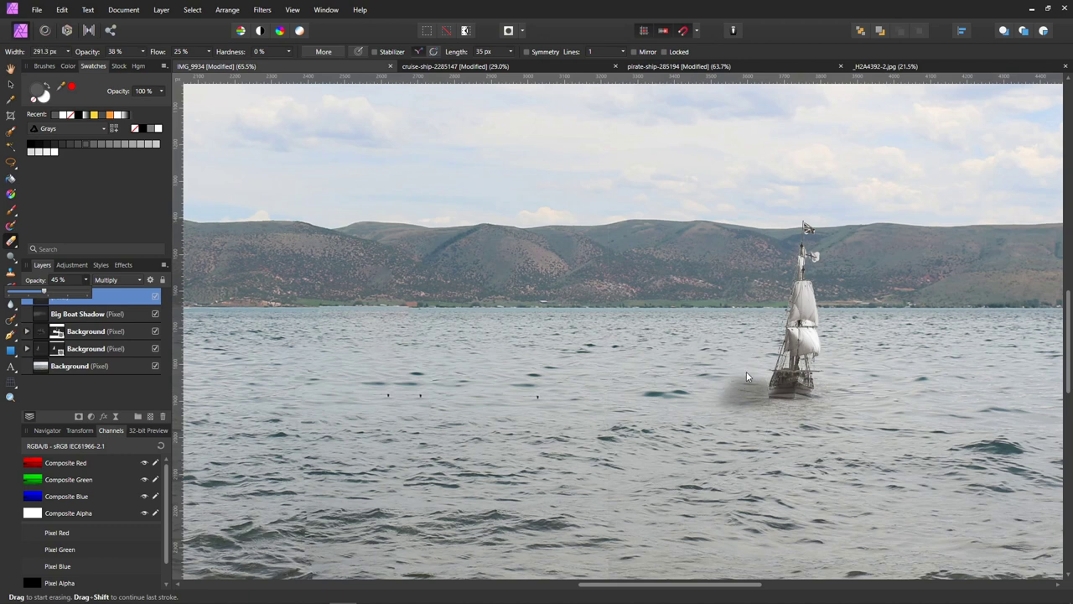
key(bracketleft)
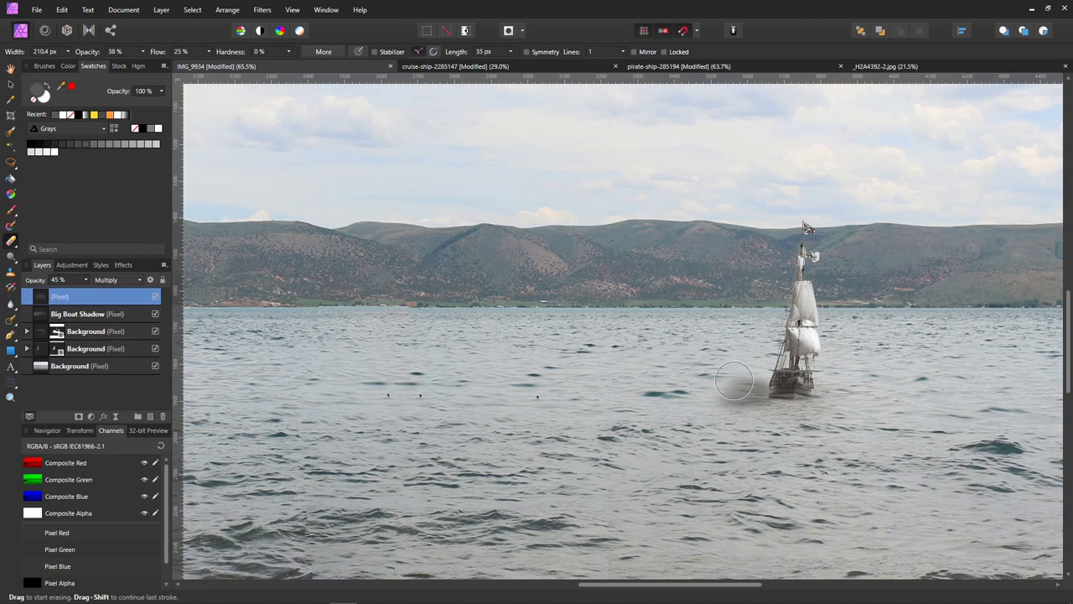
mouse_move(730, 372)
mouse_down()
mouse_move(755, 373)
mouse_move(742, 365)
mouse_move(729, 380)
mouse_move(764, 359)
mouse_move(729, 376)
mouse_move(745, 380)
mouse_move(758, 363)
mouse_move(760, 384)
mouse_move(722, 377)
mouse_move(749, 373)
mouse_move(660, 398)
mouse_up()
Rename the top layer Small Boat Shadow.
scroll(974, 396, down, 5)
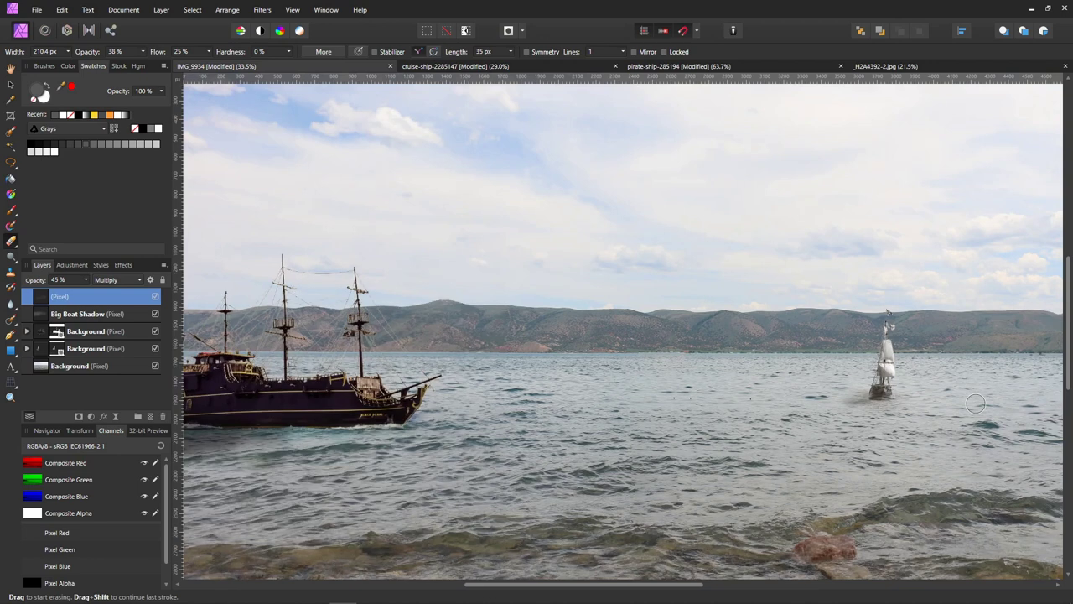
drag(782, 412, 682, 406)
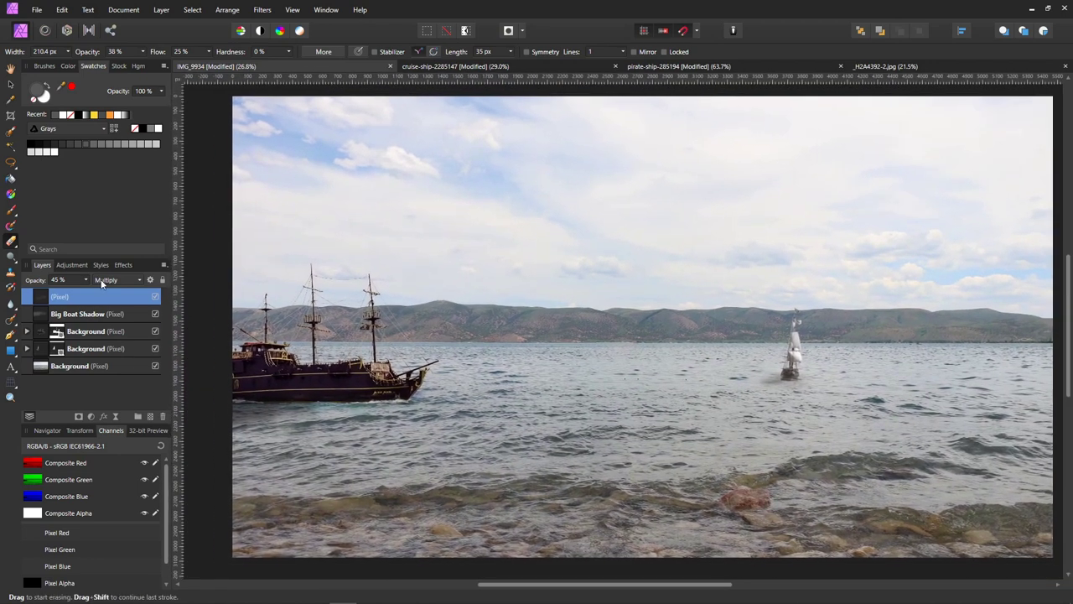
double_click(77, 296)
text(Smal)
key(Return)
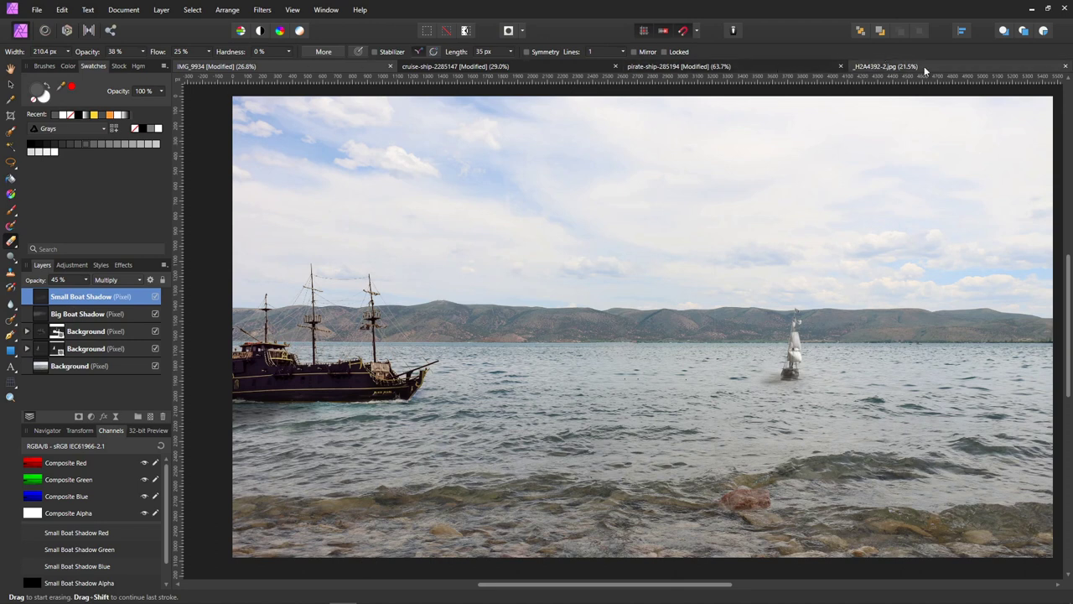
click(889, 67)
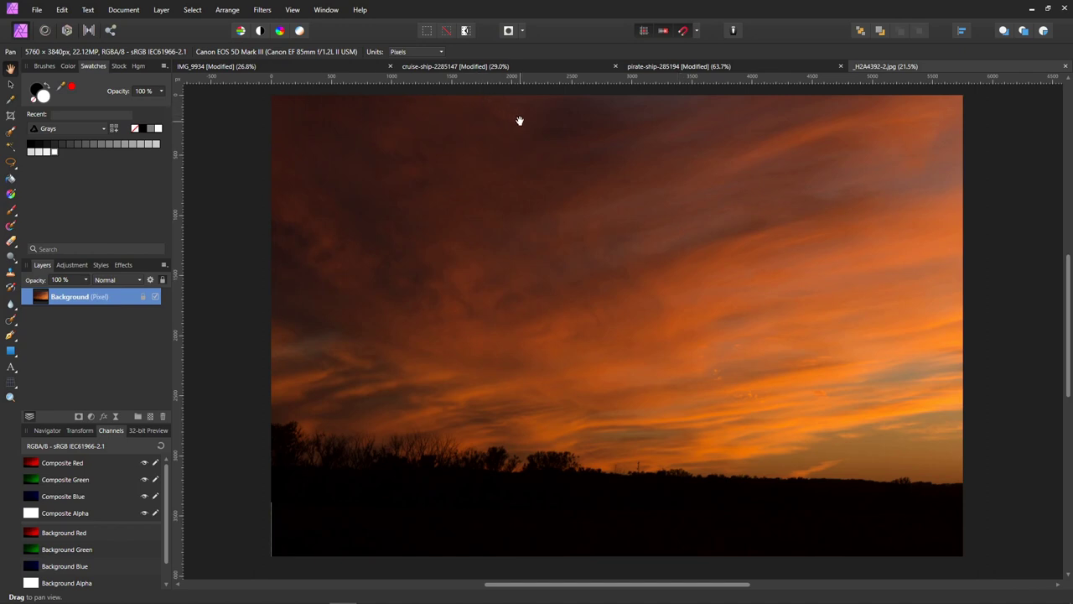
Paste the sunset image into the ship composite as a new layer with the Move Tool active.
click(312, 66)
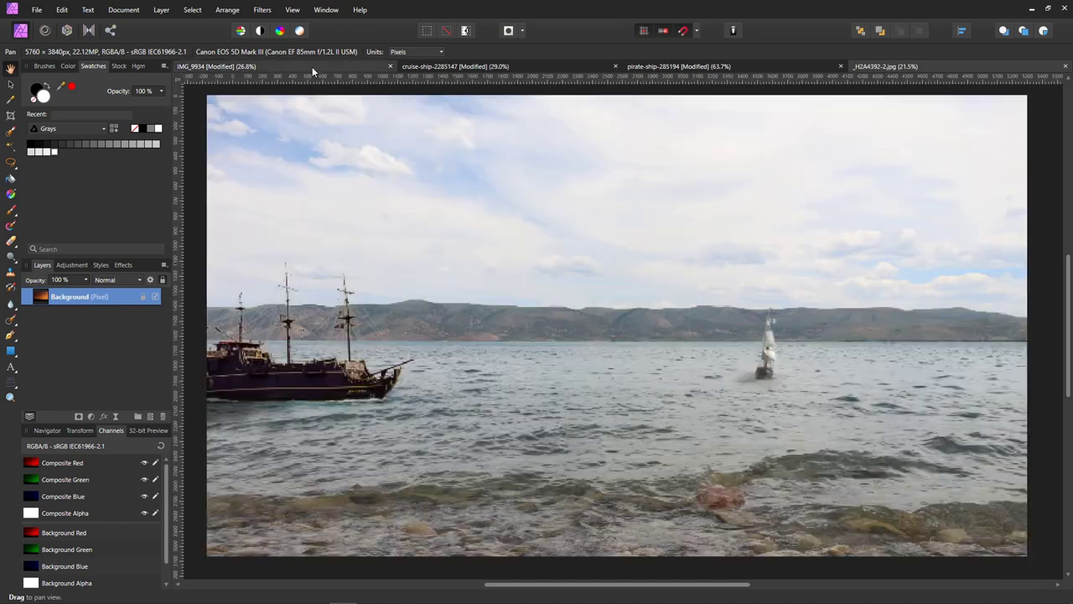
key(ctrl+v)
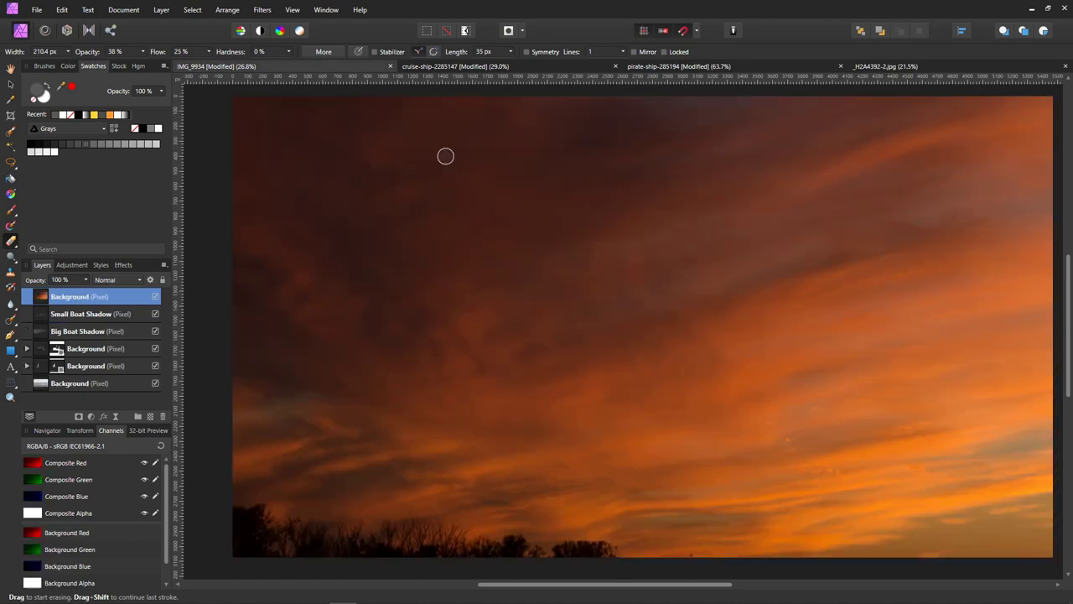
scroll(680, 203, down, 2)
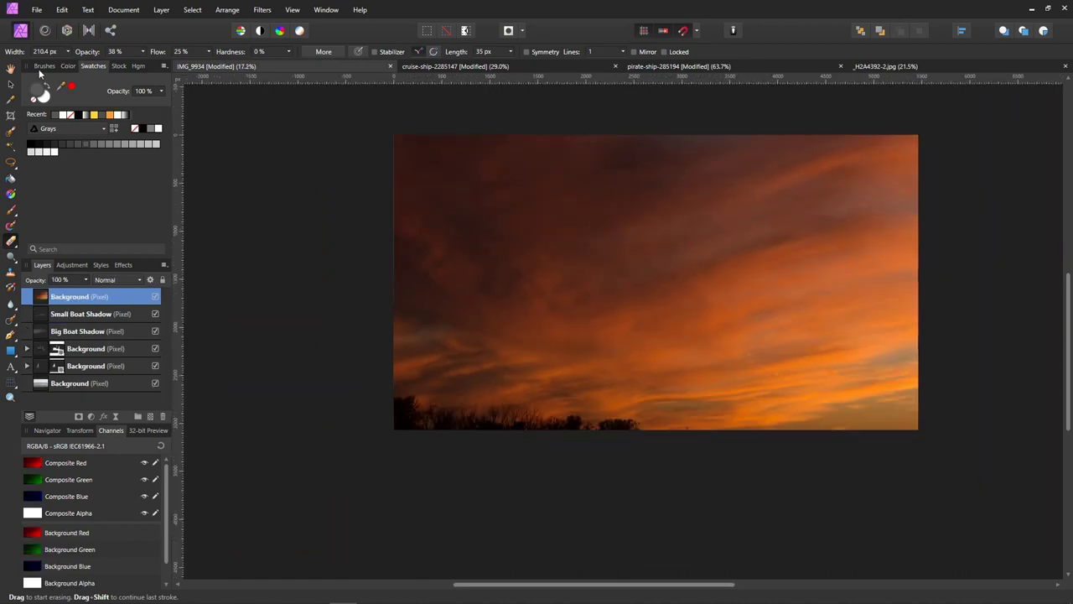
click(11, 85)
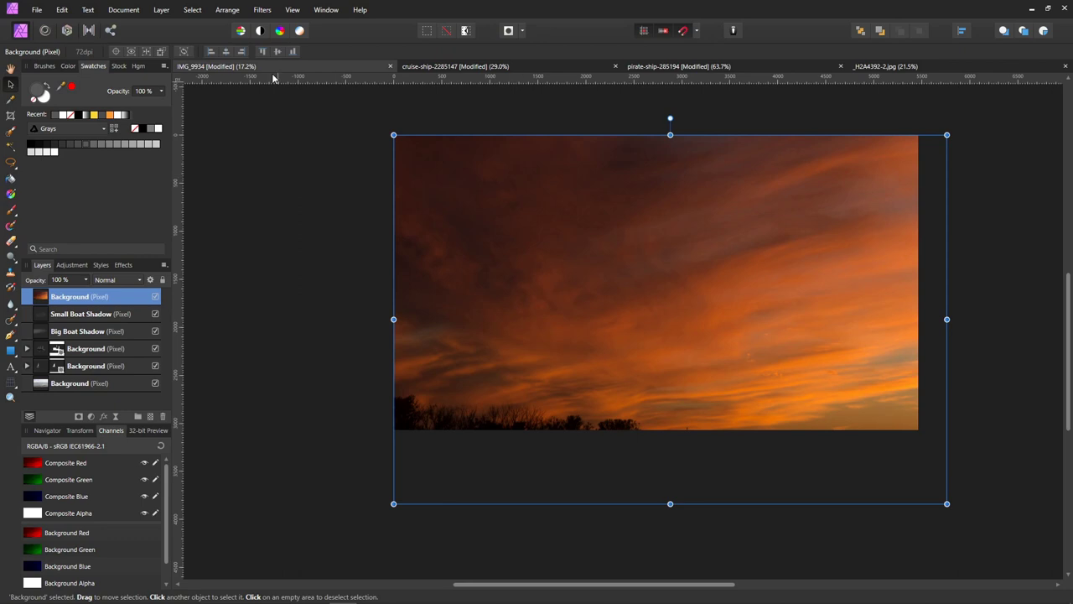
click(36, 9)
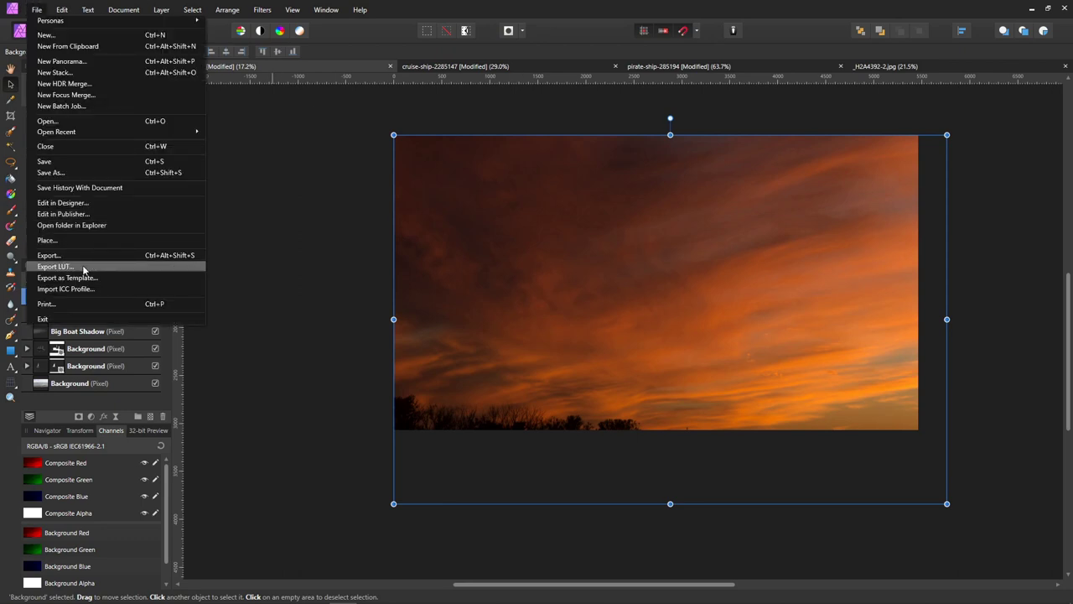
click(280, 286)
Scale the sunset to the composite's full width and position it over the sky.
click(737, 225)
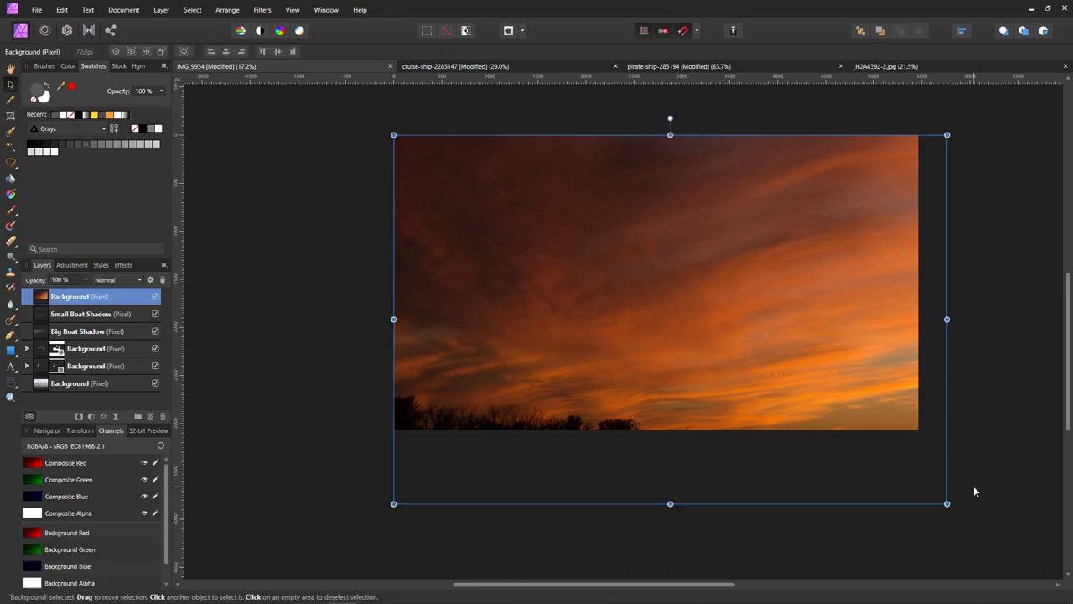
drag(948, 504, 707, 325)
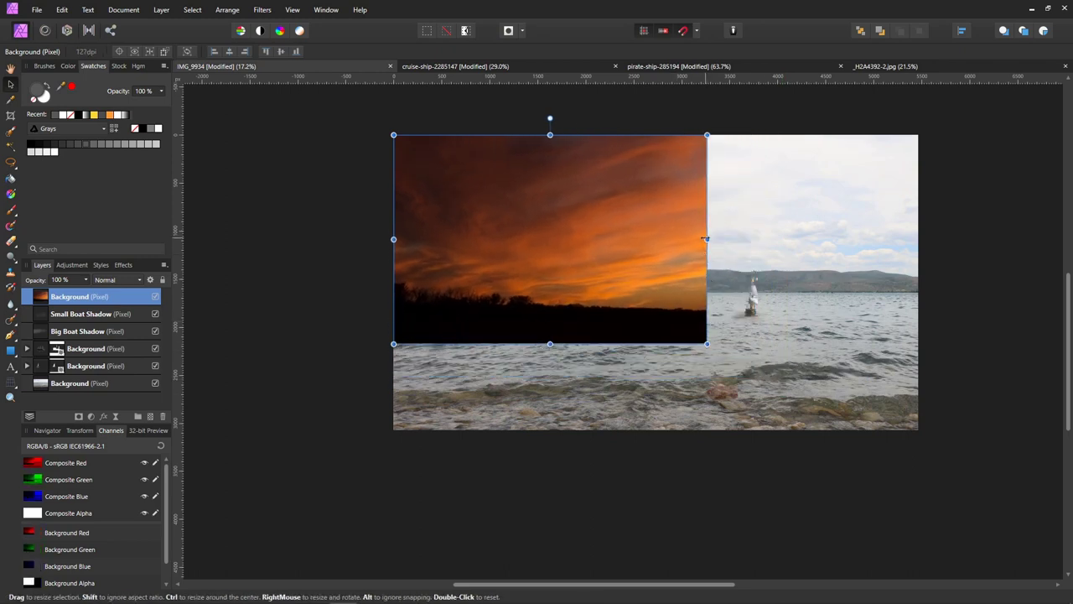
drag(712, 239, 919, 239)
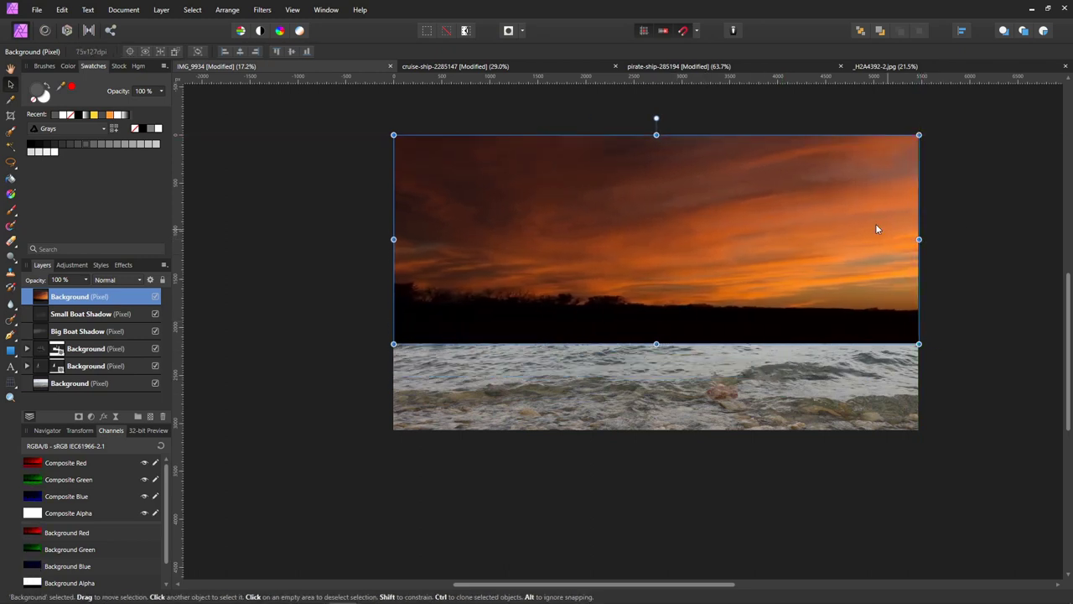
drag(658, 130, 657, 87)
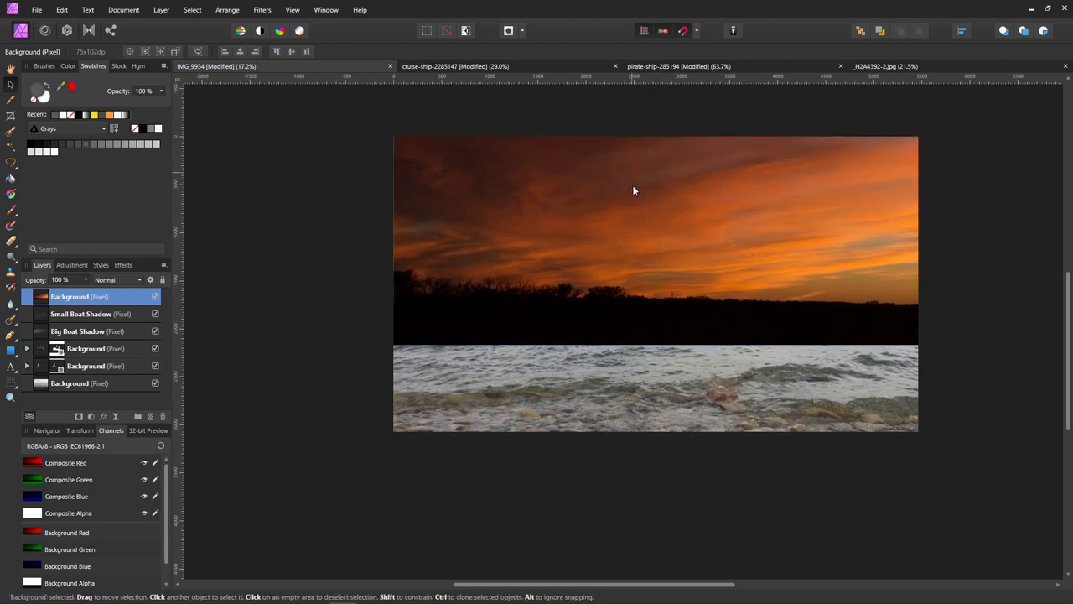
mouse_move(663, 312)
mouse_down()
mouse_move(652, 233)
mouse_move(663, 307)
mouse_up()
scroll(675, 324, up, 1)
Add a mask to the sunset layer and draw a gradient on it down to the waterline.
scroll(676, 323, up, 2)
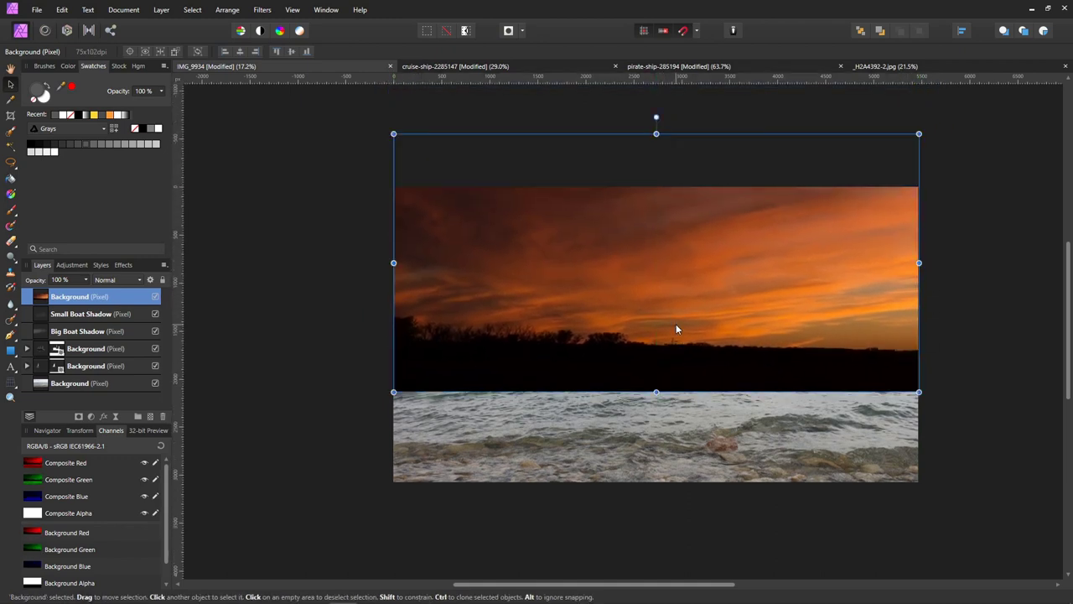
click(77, 418)
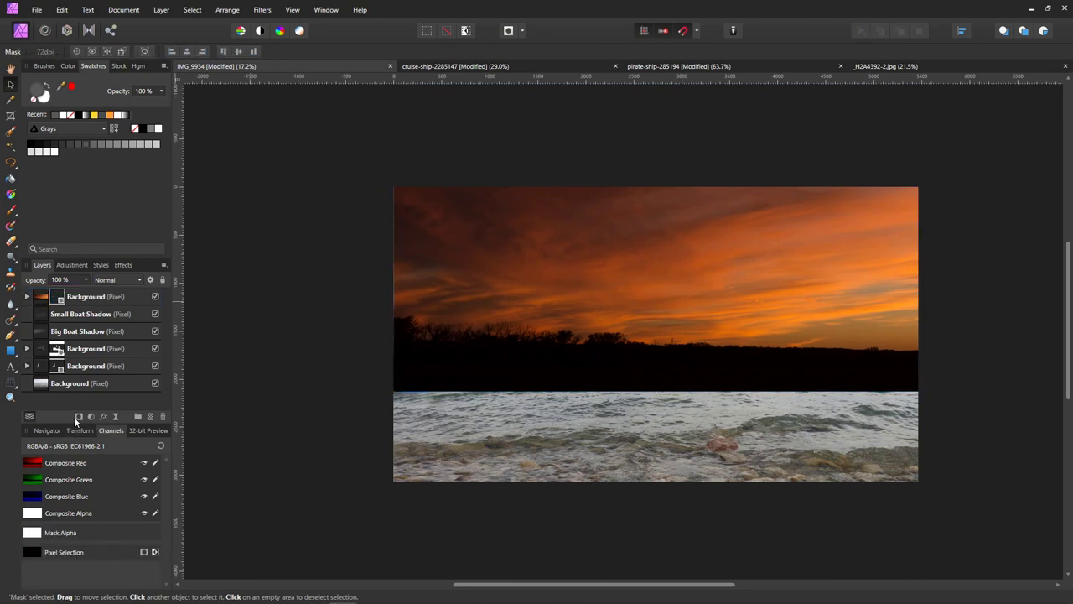
click(26, 297)
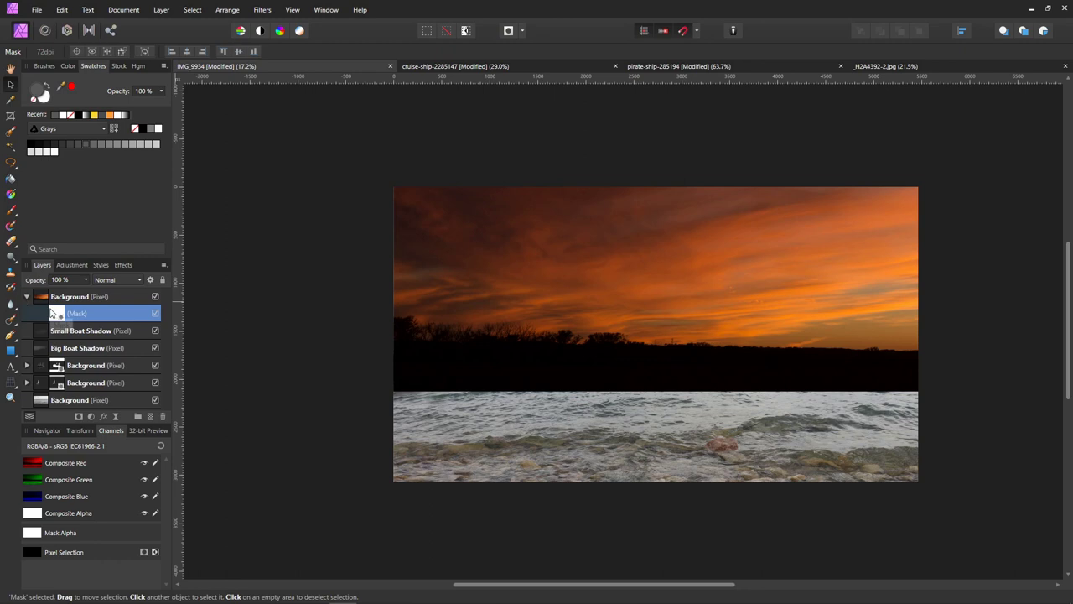
click(10, 195)
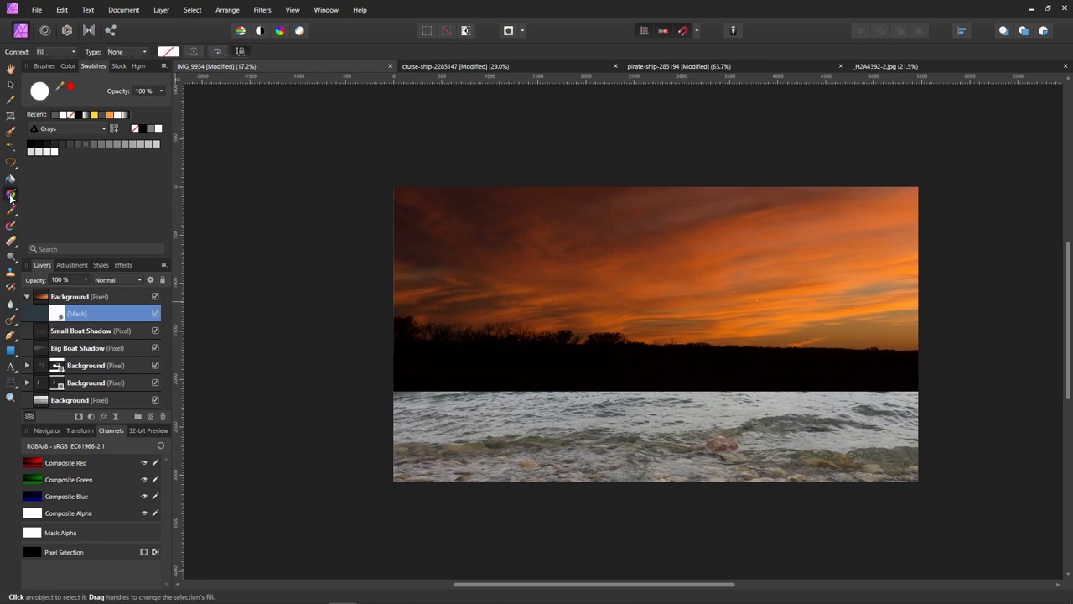
drag(653, 187, 652, 395)
Make the gradient's end stop black and lower the gradient to end at the horizon.
click(167, 52)
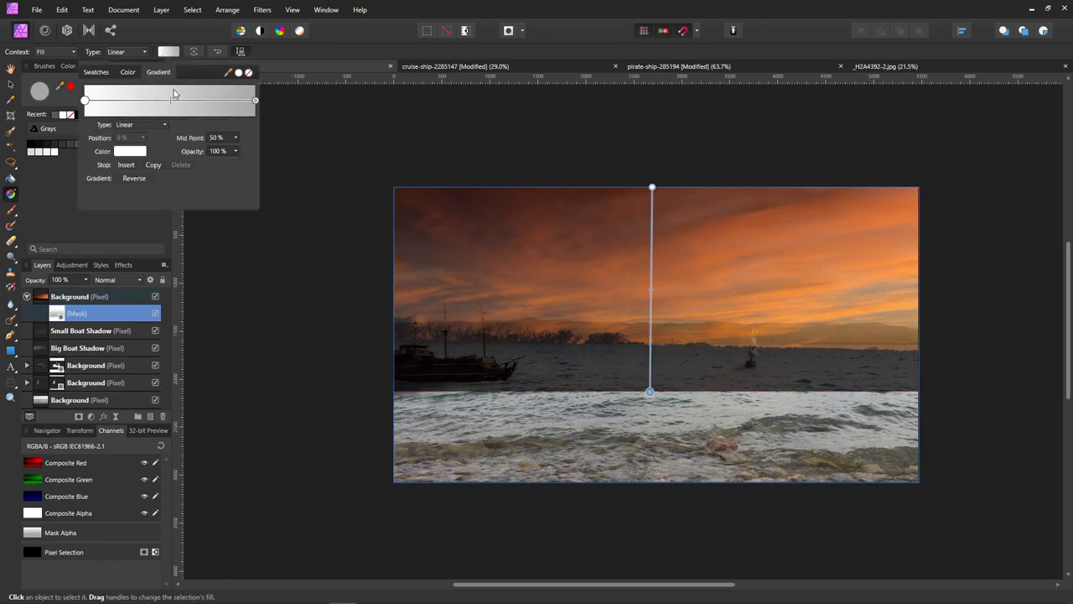
click(256, 101)
click(126, 147)
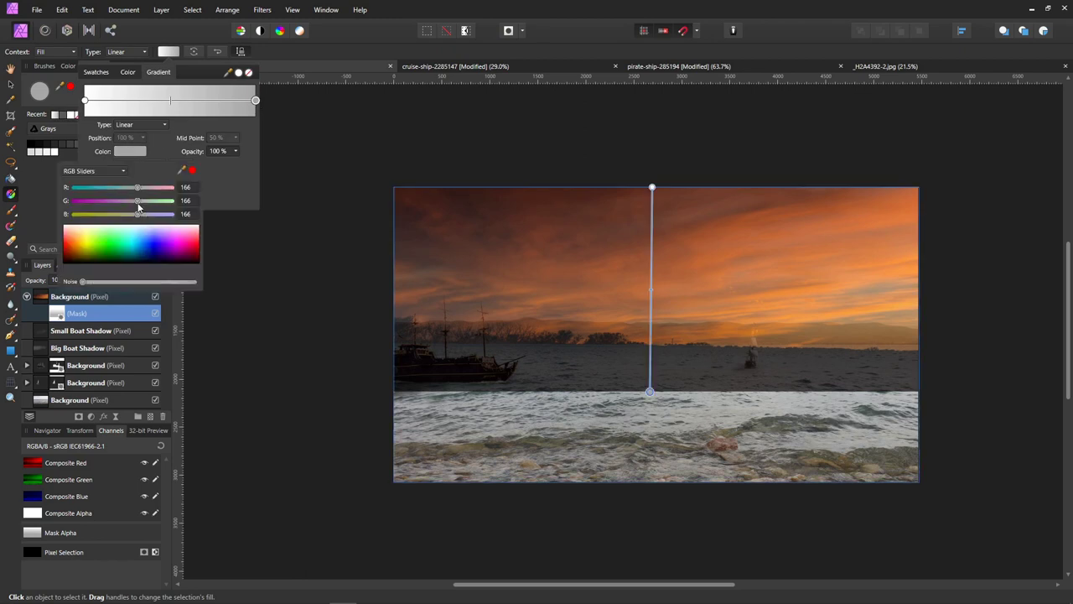
drag(134, 241, 148, 270)
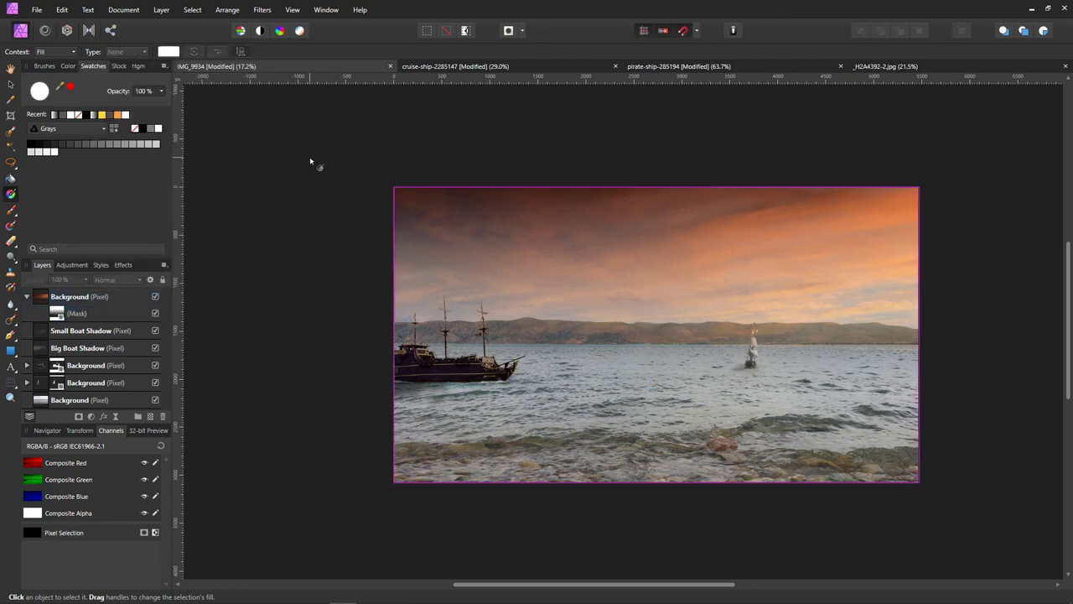
drag(651, 391, 657, 334)
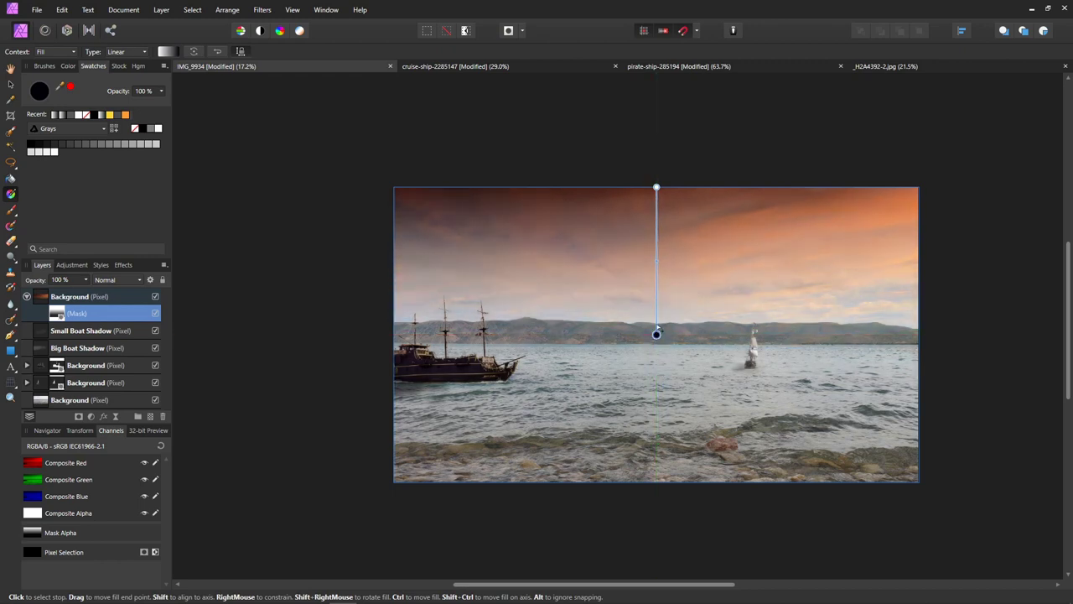
drag(657, 188, 656, 347)
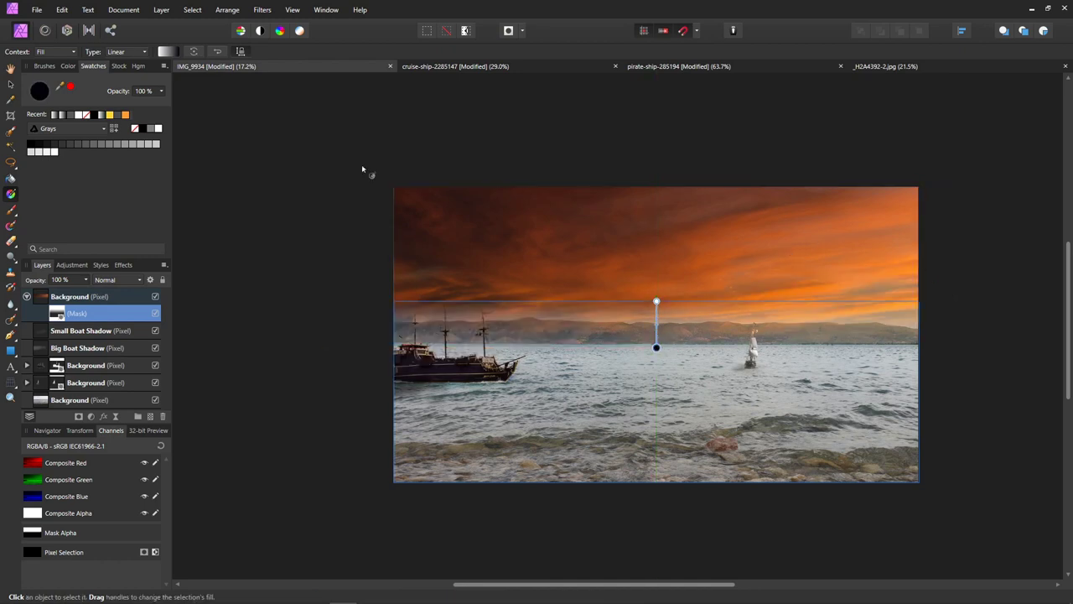
Duplicate the masked sunset layer.
click(27, 297)
click(35, 298)
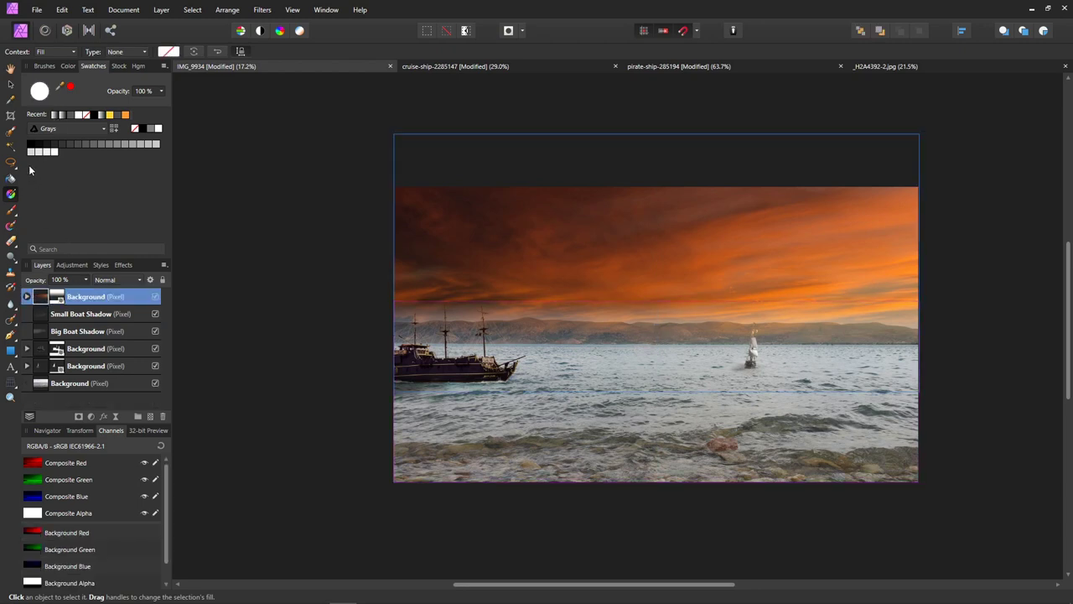
click(11, 84)
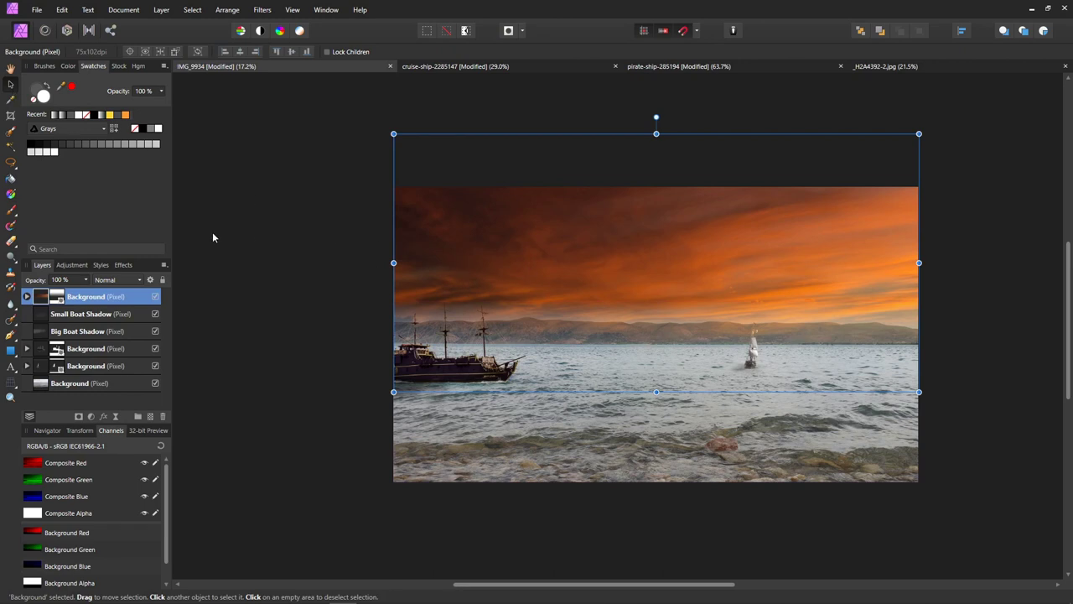
key(ctrl+j)
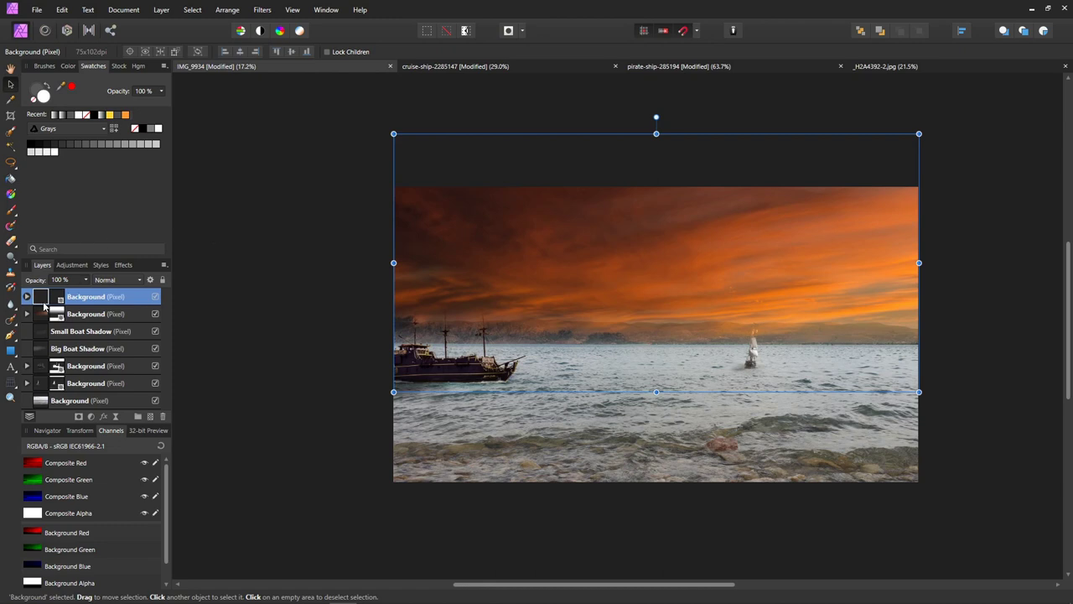
Name the lower sunset copy Top Sunset and the upper copy Bottom Sunset.
click(88, 316)
double_click(87, 316)
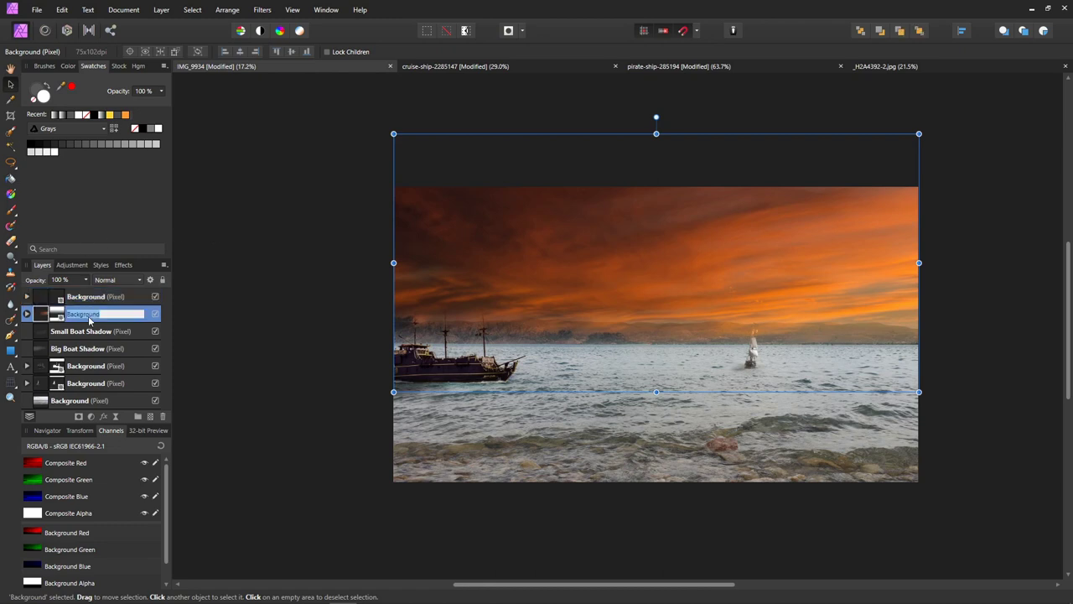
key(BackSpace)
text(Top Sunset)
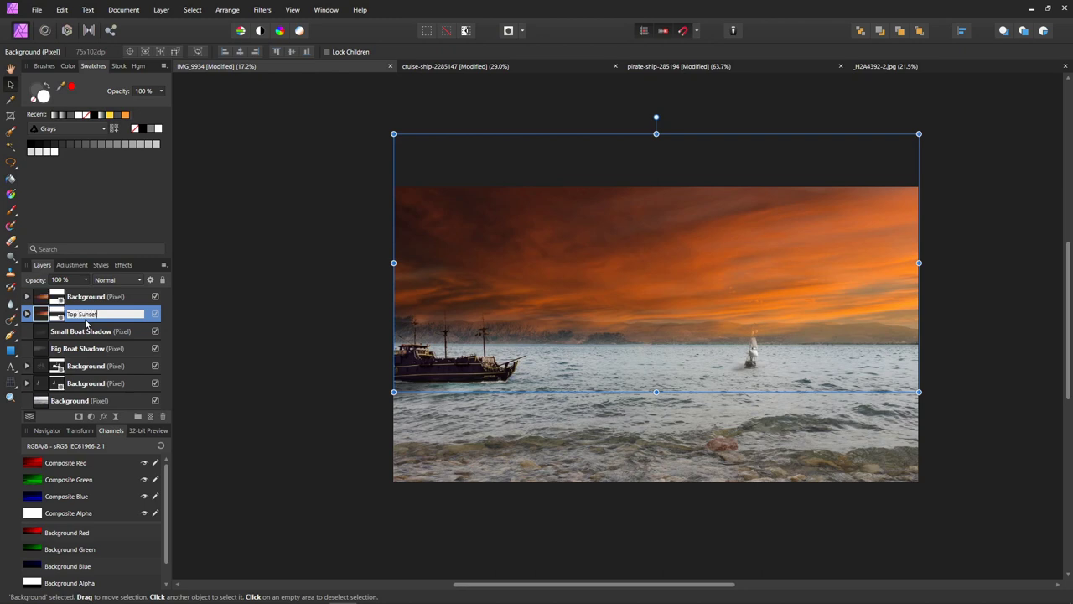
key(Return)
click(106, 297)
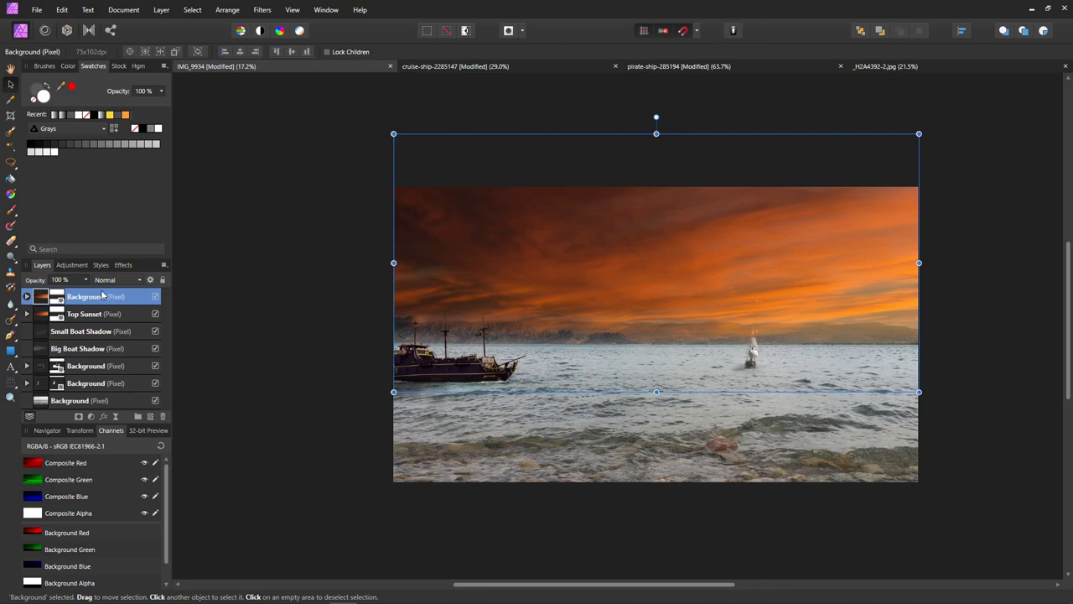
double_click(103, 296)
text(Sunset)
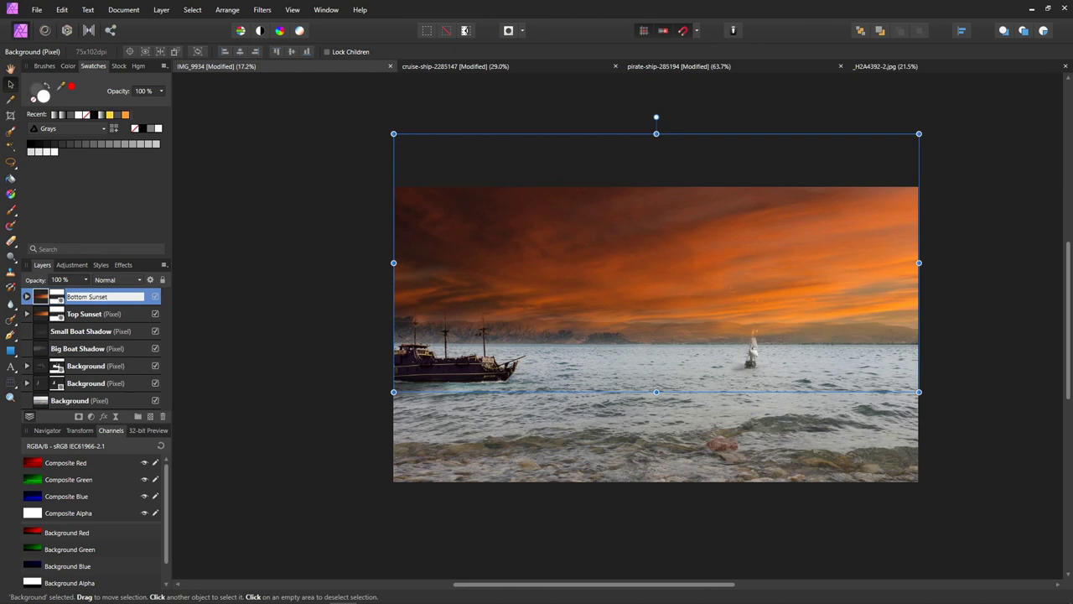
key(Return)
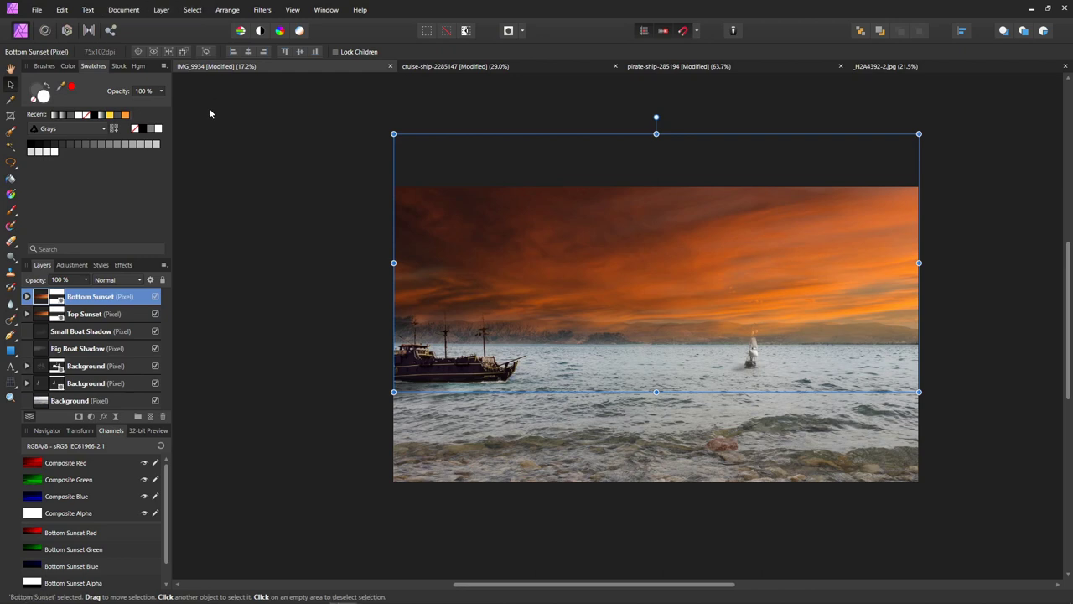
Flip Bottom Sunset vertically, move it down over the sea, and set Multiply at 61%.
click(216, 7)
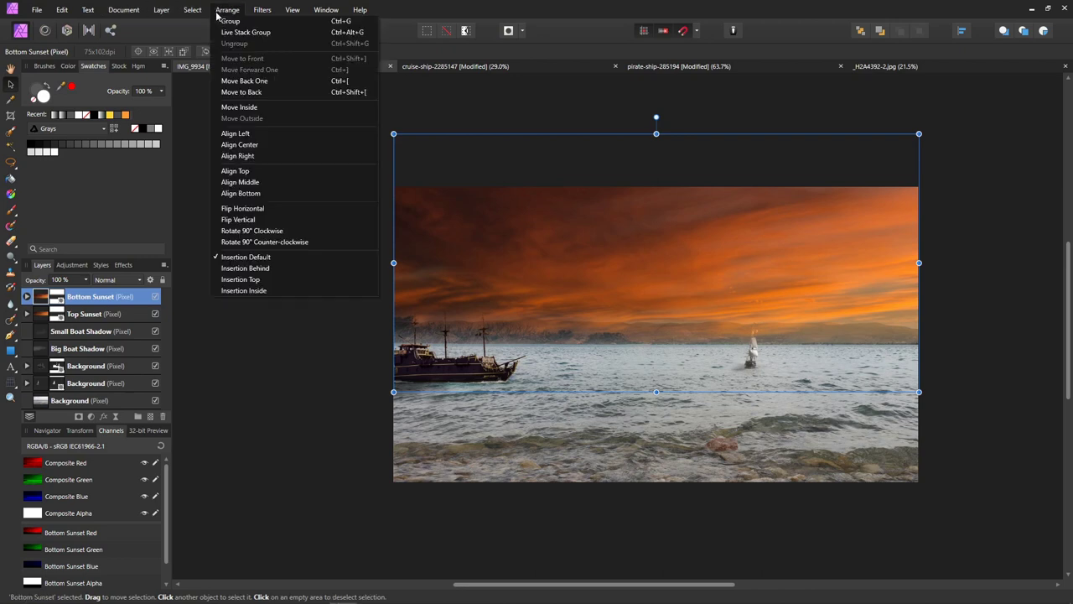
click(251, 220)
drag(528, 227, 542, 426)
drag(541, 404, 534, 376)
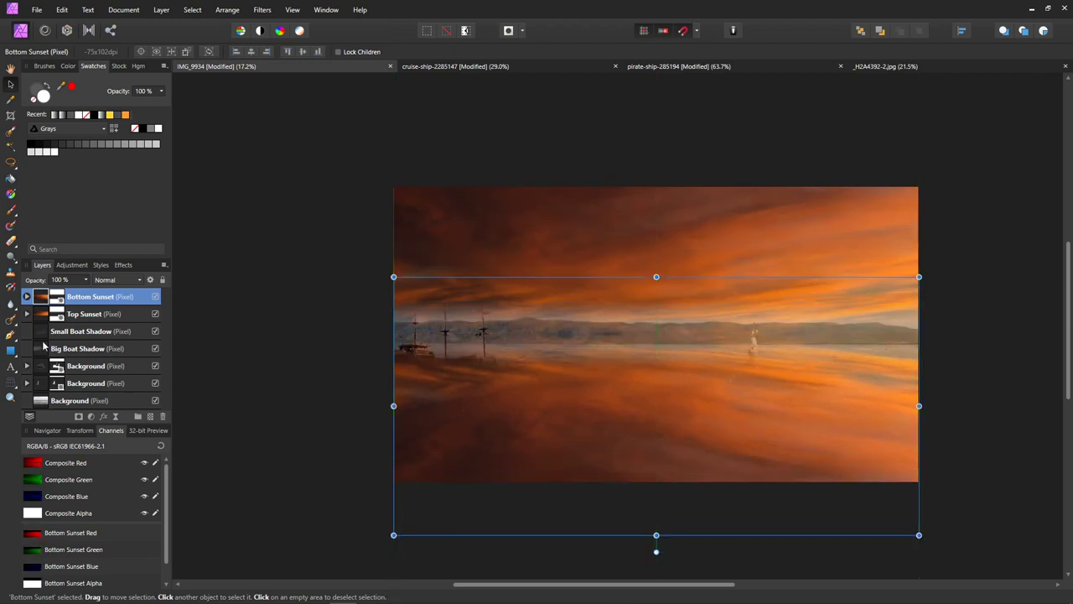
click(136, 284)
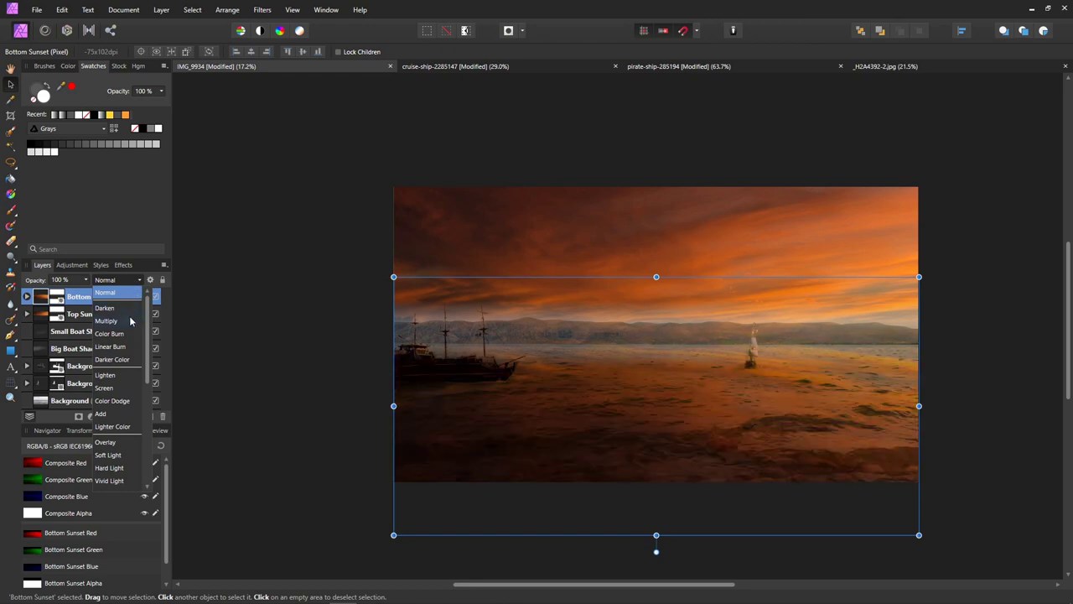
click(130, 318)
click(86, 279)
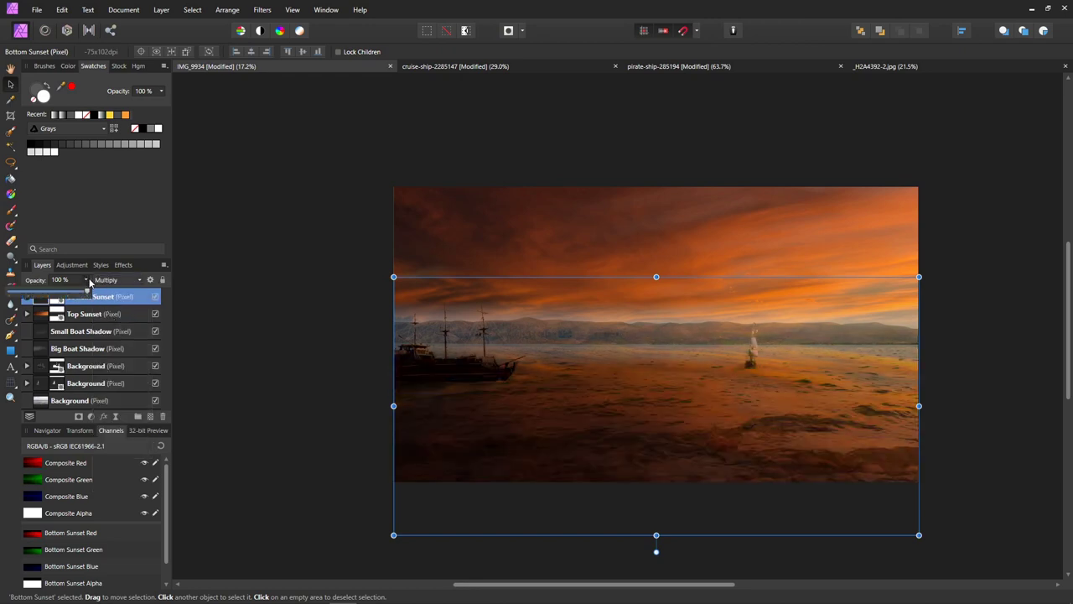
drag(86, 292, 58, 306)
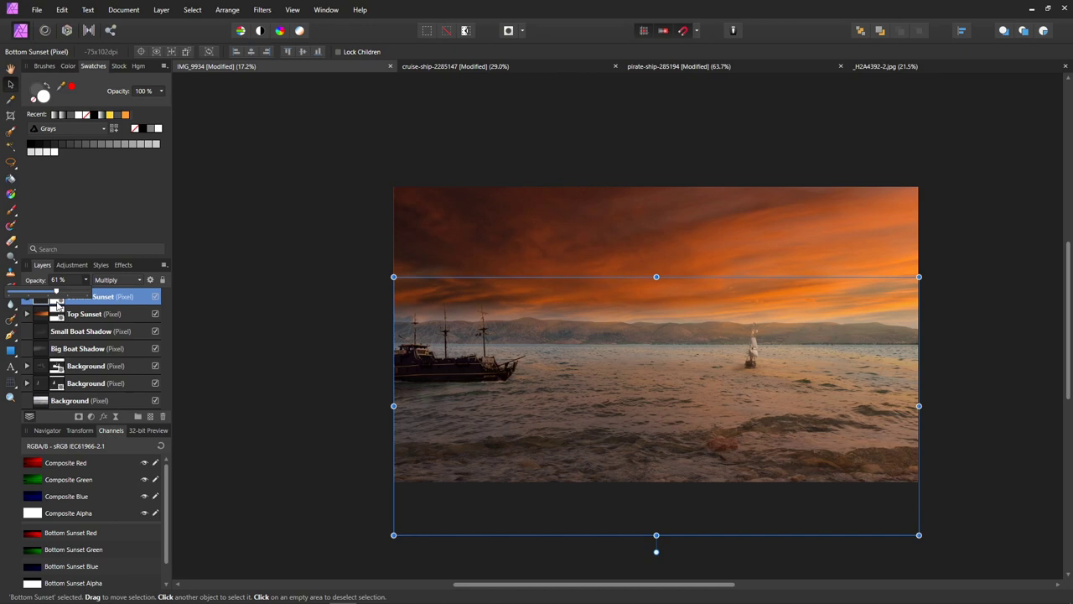
Set Top Sunset to Multiply, keeping its opacity at 100%.
click(529, 280)
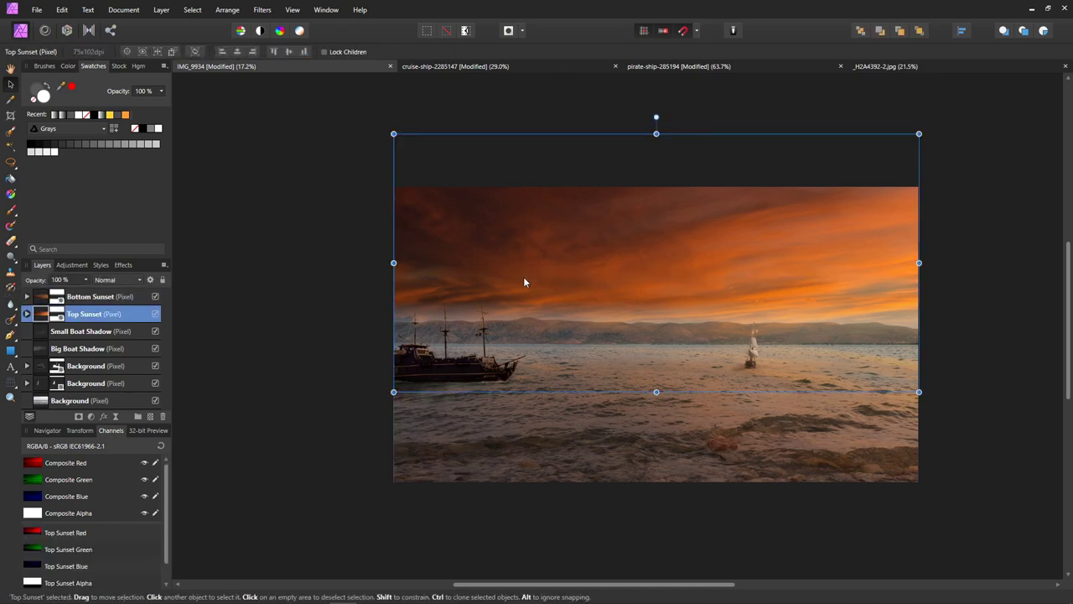
click(139, 282)
click(129, 321)
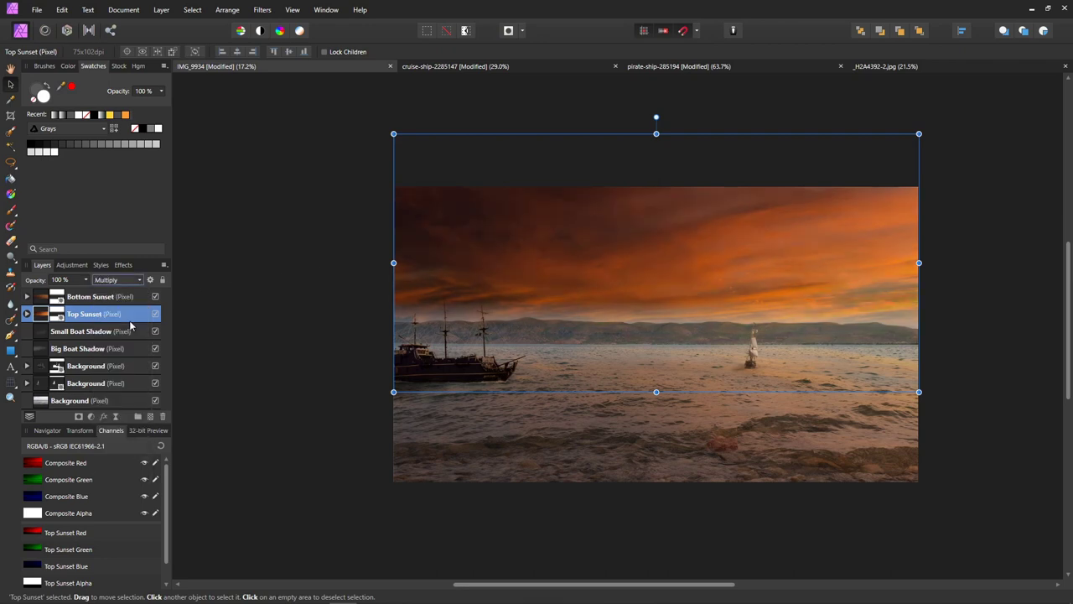
click(86, 279)
mouse_move(86, 291)
mouse_down()
mouse_move(67, 292)
mouse_move(89, 292)
mouse_up()
click(309, 314)
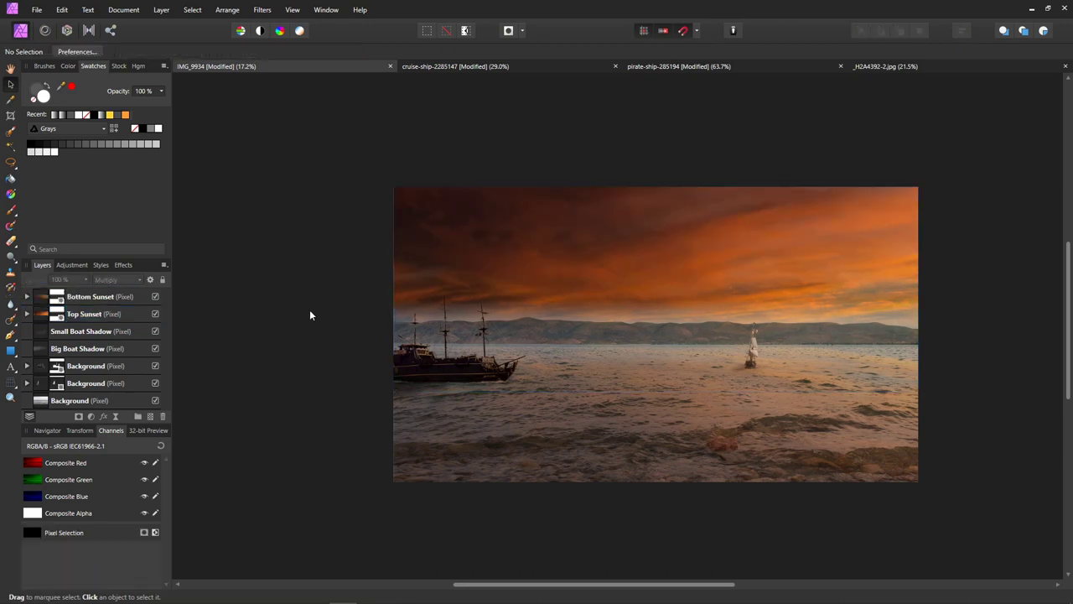
Show rulers and draw a tall orange-filled ellipse over the right side of the image.
key(ctrl+r)
scroll(626, 416, up, 1)
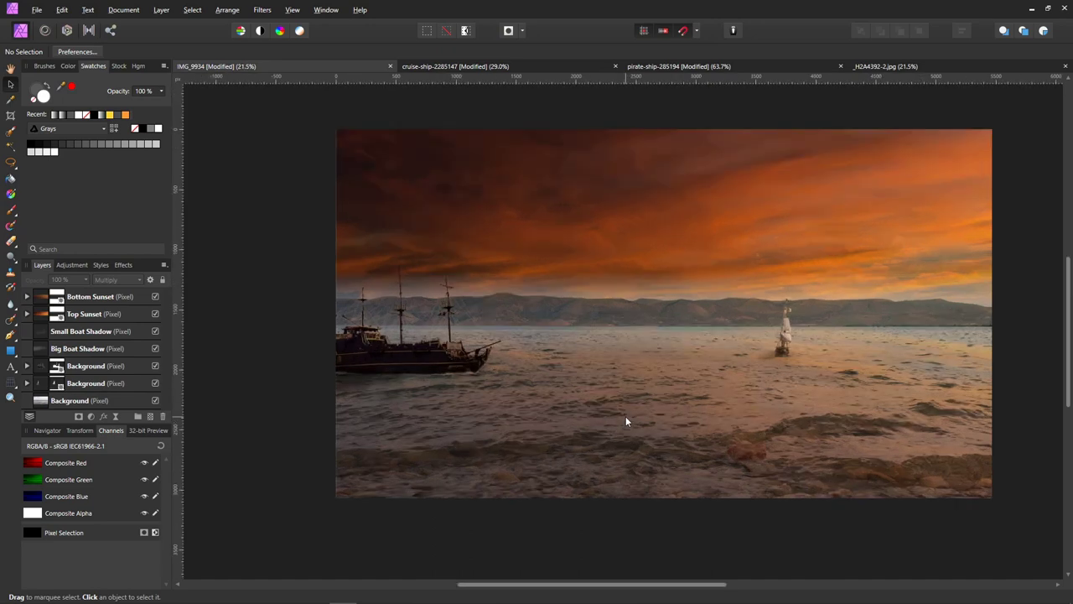
drag(709, 371, 642, 377)
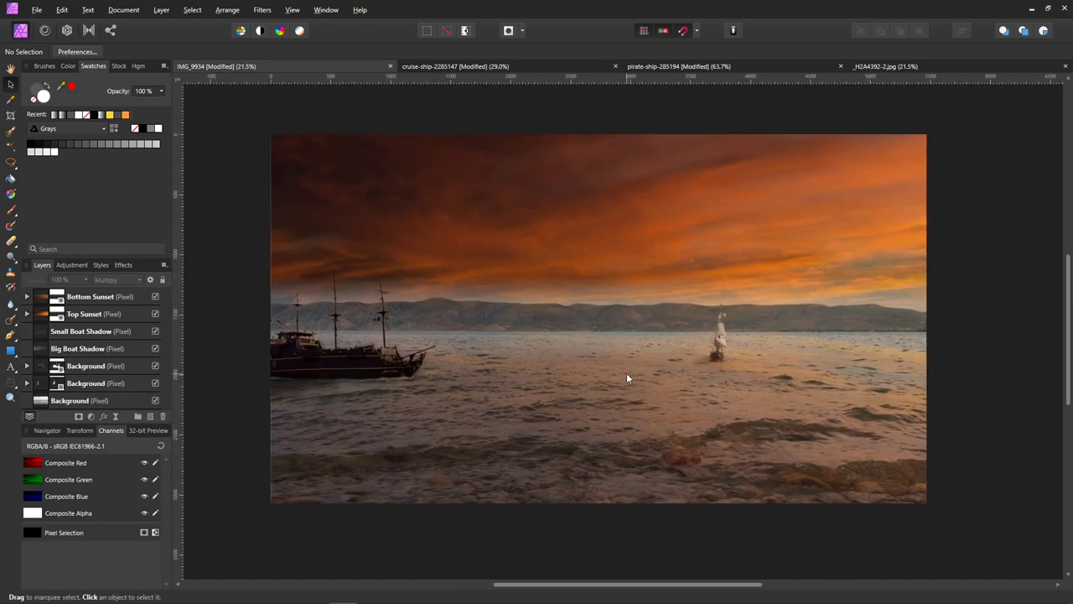
click(14, 354)
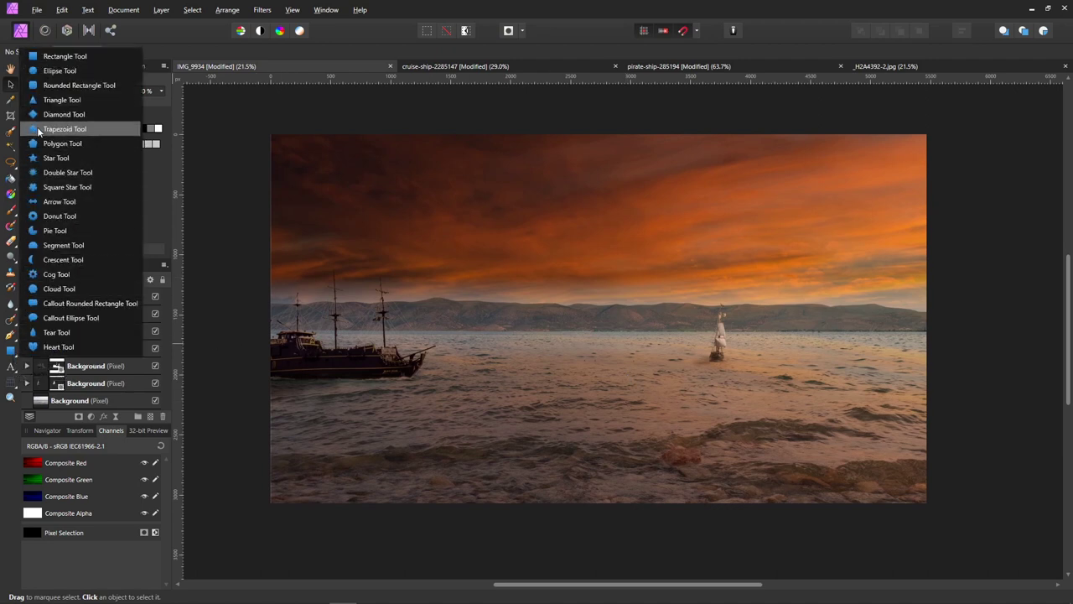
click(50, 70)
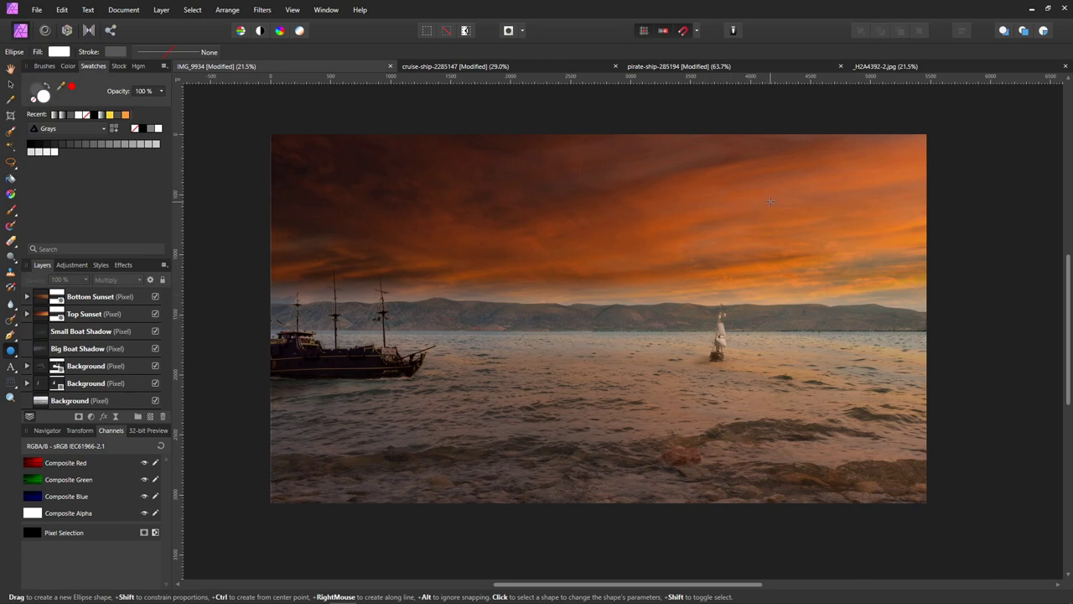
drag(796, 205, 918, 448)
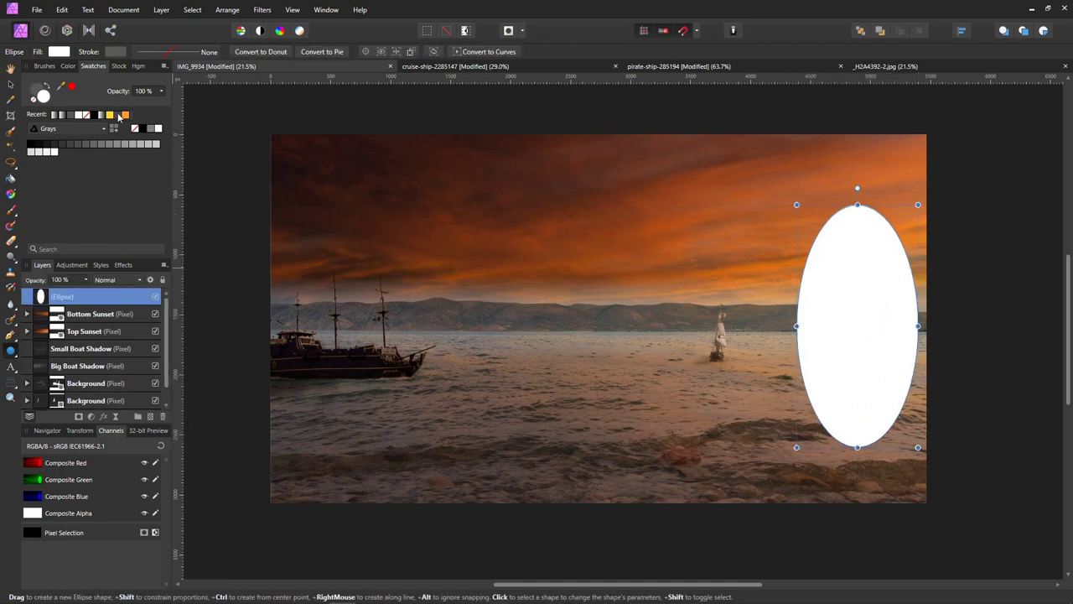
click(125, 116)
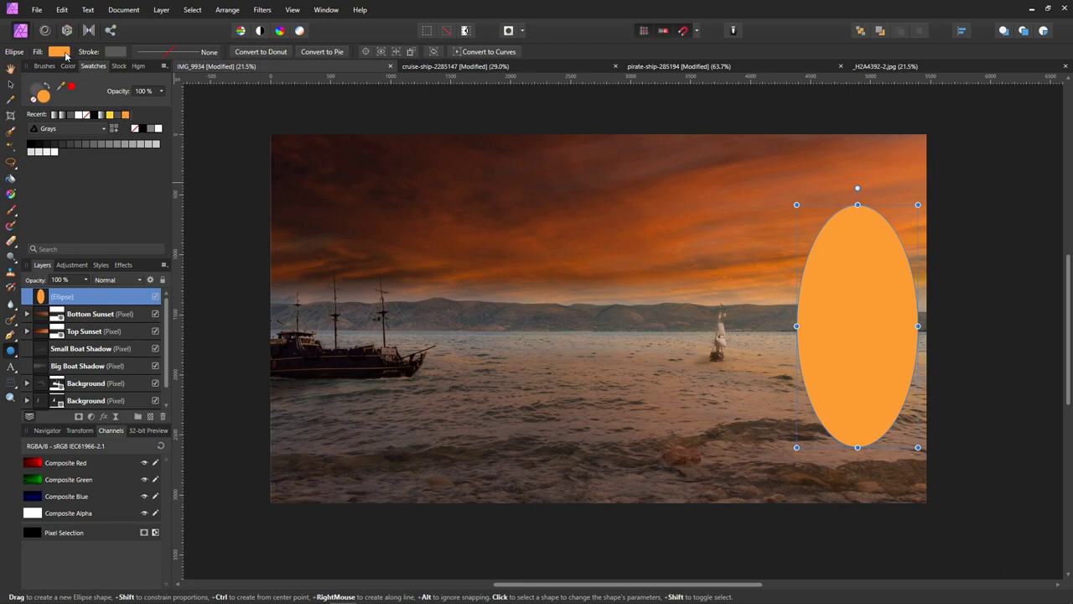
Rasterize the ellipse and smear its orange toward the sky with the Mixer Brush.
click(161, 10)
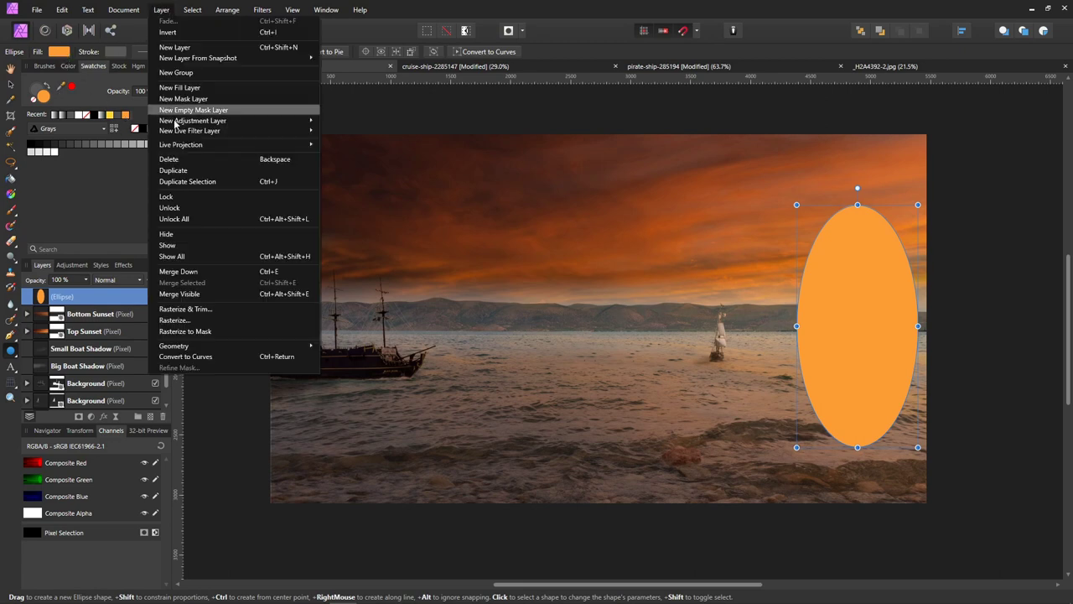
click(240, 320)
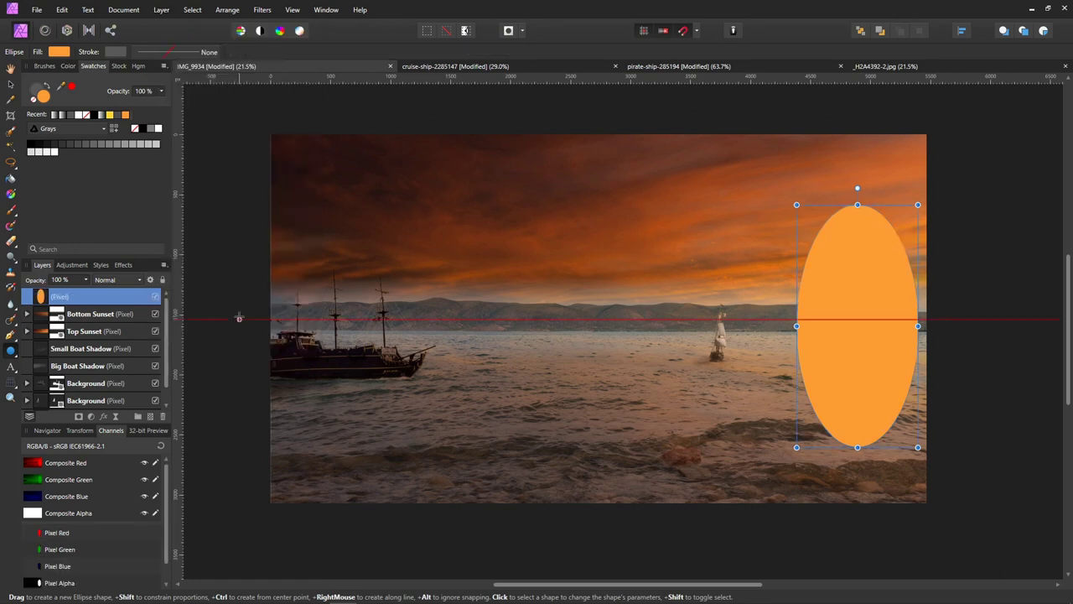
click(10, 226)
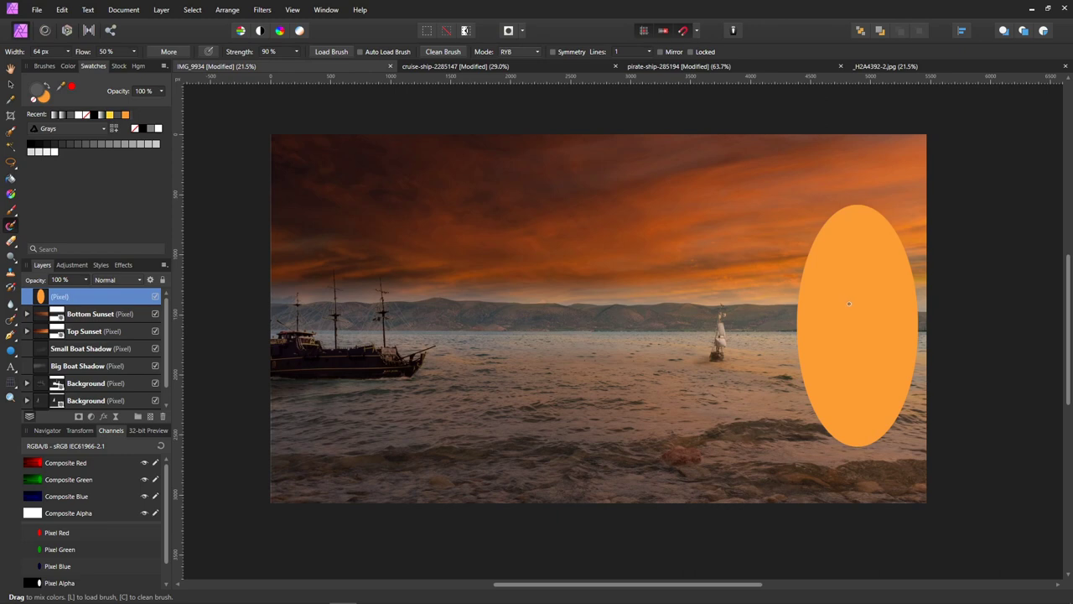
key(bracketright)
key(bracketright)
key(bracketright)
key(bracketright)
key(bracketright)
key(bracketright)
key(bracketright)
key(bracketright)
drag(801, 248, 851, 292)
key(c)
drag(815, 256, 765, 227)
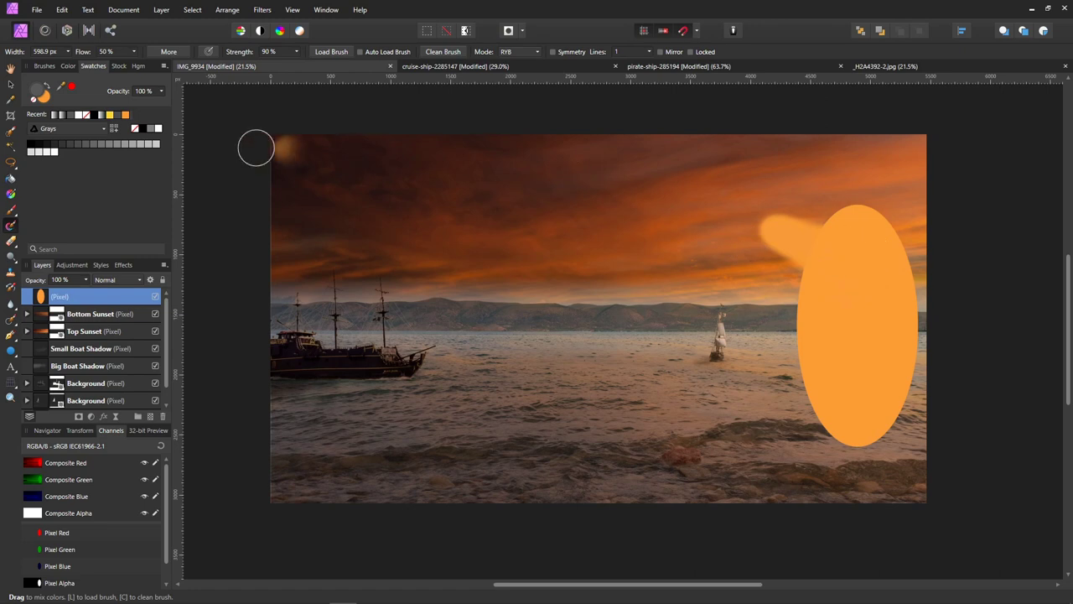
Smear orange haze across the sky, mountains and sea with a soft round brush at ~1030 px.
click(46, 66)
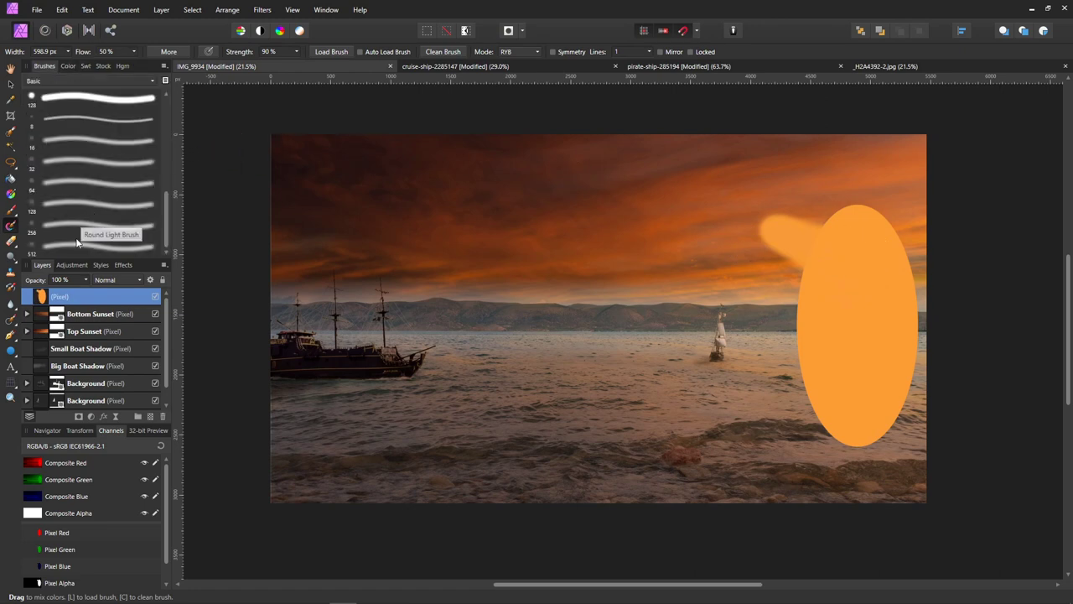
click(78, 242)
drag(798, 237, 815, 259)
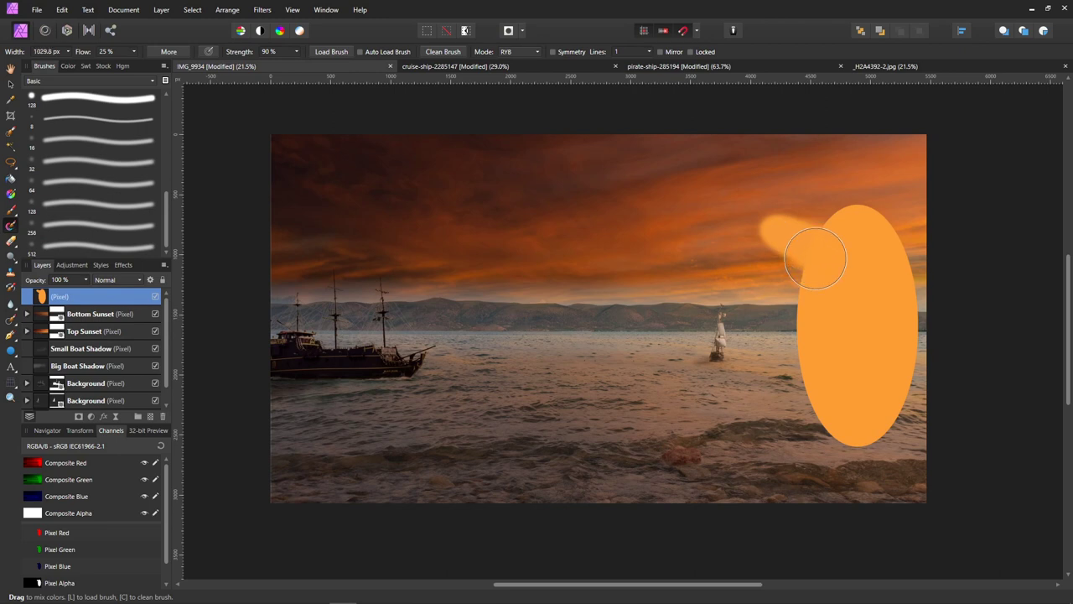
mouse_move(836, 252)
mouse_down()
mouse_move(740, 249)
mouse_move(707, 227)
mouse_up()
mouse_move(883, 270)
mouse_down()
mouse_move(859, 282)
mouse_move(838, 240)
mouse_move(765, 203)
mouse_move(664, 227)
mouse_up()
mouse_move(849, 173)
mouse_down()
mouse_move(829, 210)
mouse_move(789, 194)
mouse_move(856, 251)
mouse_move(873, 249)
mouse_move(875, 219)
mouse_move(882, 254)
mouse_move(844, 329)
mouse_move(841, 291)
mouse_move(784, 261)
mouse_move(795, 262)
mouse_move(795, 278)
mouse_move(821, 267)
mouse_move(845, 287)
mouse_up()
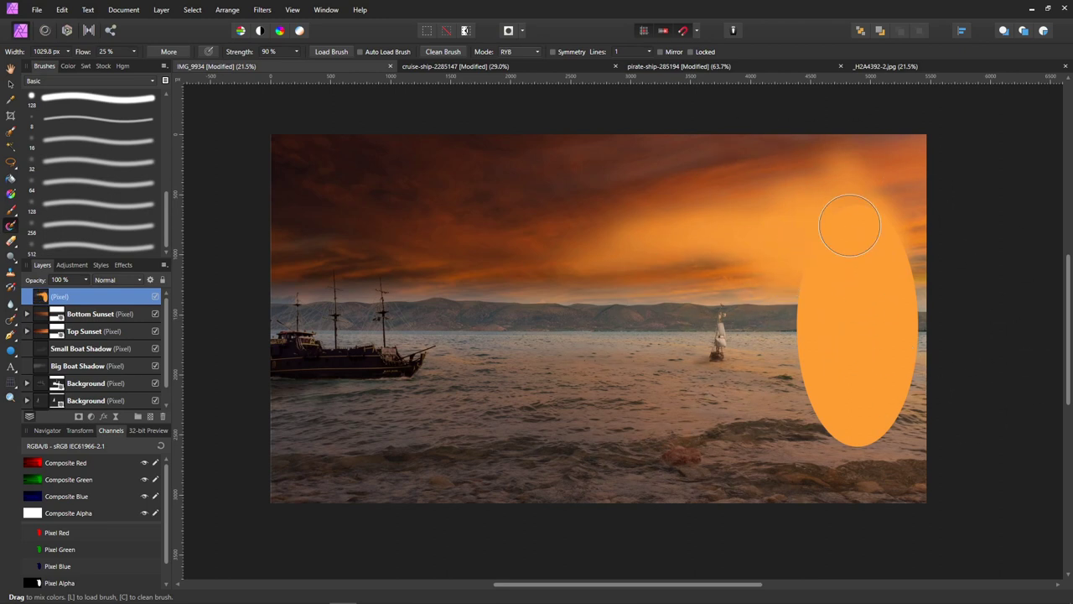
mouse_move(850, 240)
mouse_down()
mouse_move(893, 236)
mouse_move(892, 260)
mouse_move(856, 280)
mouse_up()
mouse_move(753, 289)
mouse_down()
mouse_move(678, 288)
mouse_move(446, 326)
mouse_move(757, 258)
mouse_move(845, 272)
mouse_move(511, 321)
mouse_move(505, 334)
mouse_move(699, 361)
mouse_move(822, 343)
mouse_move(825, 311)
mouse_move(789, 308)
mouse_move(767, 322)
mouse_move(754, 340)
mouse_move(807, 332)
mouse_move(744, 397)
mouse_move(673, 417)
mouse_move(600, 419)
mouse_move(689, 373)
mouse_move(605, 341)
mouse_up()
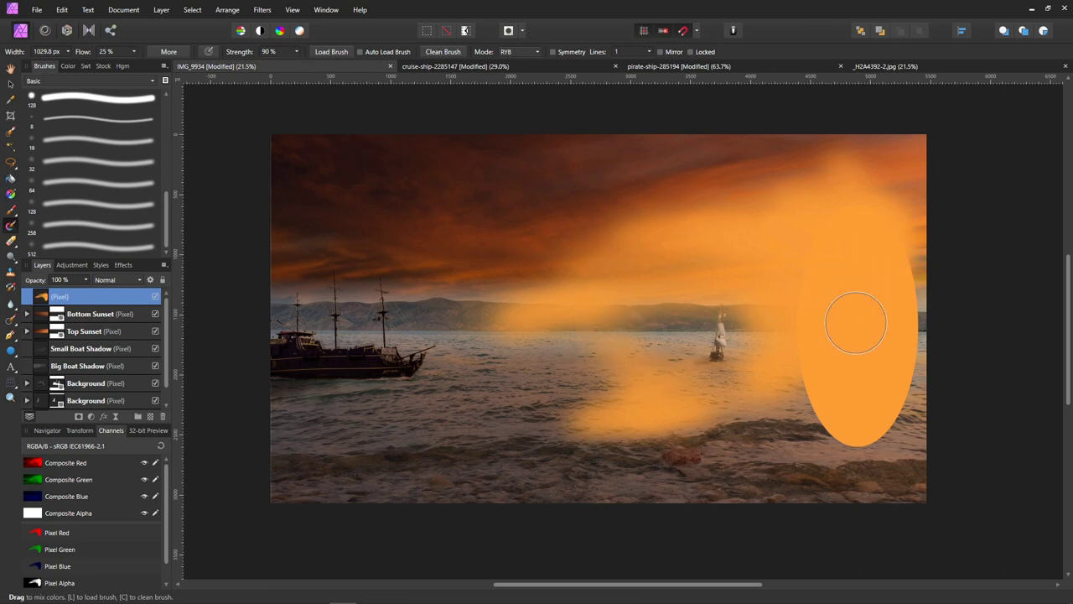
mouse_move(867, 317)
mouse_down()
mouse_move(811, 403)
mouse_move(664, 436)
mouse_move(709, 436)
mouse_move(830, 379)
mouse_move(770, 409)
mouse_move(804, 391)
mouse_move(811, 405)
mouse_move(791, 418)
mouse_move(519, 454)
mouse_move(625, 362)
mouse_move(621, 345)
mouse_move(728, 381)
mouse_up()
mouse_move(741, 303)
mouse_down()
mouse_move(677, 299)
mouse_move(643, 395)
mouse_move(721, 404)
mouse_move(754, 369)
mouse_move(799, 361)
mouse_move(868, 303)
mouse_move(842, 456)
mouse_move(811, 426)
mouse_move(523, 465)
mouse_move(619, 415)
mouse_move(506, 391)
mouse_move(569, 337)
mouse_move(478, 286)
mouse_move(486, 266)
mouse_move(455, 271)
mouse_move(730, 228)
mouse_up()
mouse_move(931, 224)
mouse_down()
mouse_move(878, 305)
mouse_move(887, 326)
mouse_move(930, 342)
mouse_move(917, 429)
mouse_move(812, 450)
mouse_move(836, 423)
mouse_move(889, 441)
mouse_move(909, 414)
mouse_move(896, 406)
mouse_move(924, 348)
mouse_move(927, 268)
mouse_move(898, 283)
mouse_move(945, 345)
mouse_move(901, 419)
mouse_move(853, 435)
mouse_move(789, 431)
mouse_move(789, 448)
mouse_move(642, 463)
mouse_move(437, 456)
mouse_move(520, 429)
mouse_up()
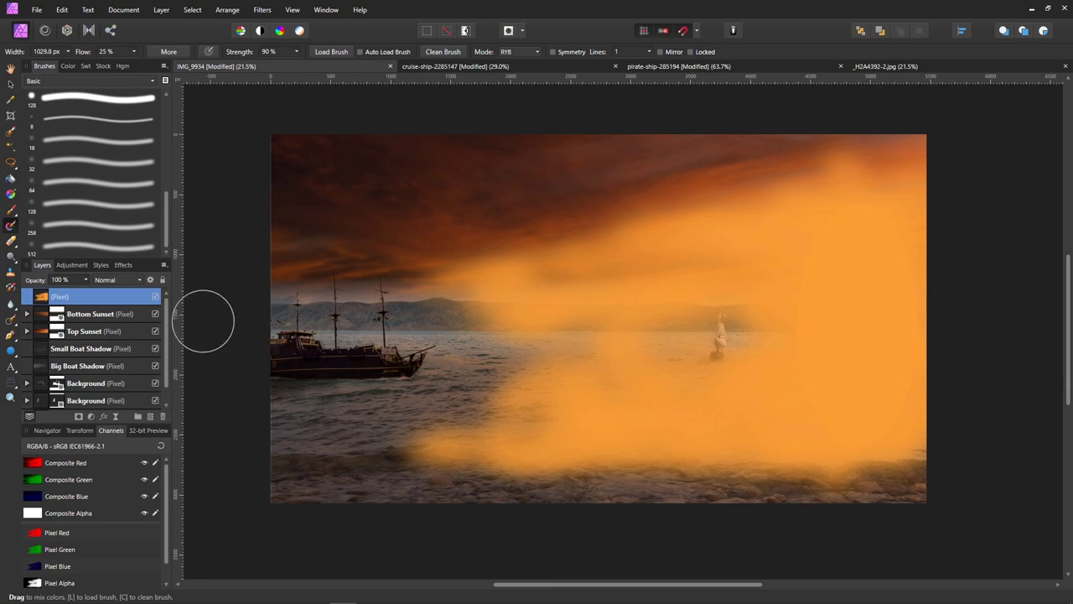
Set the orange glow layer to Overlay blend mode at 36% opacity.
click(136, 279)
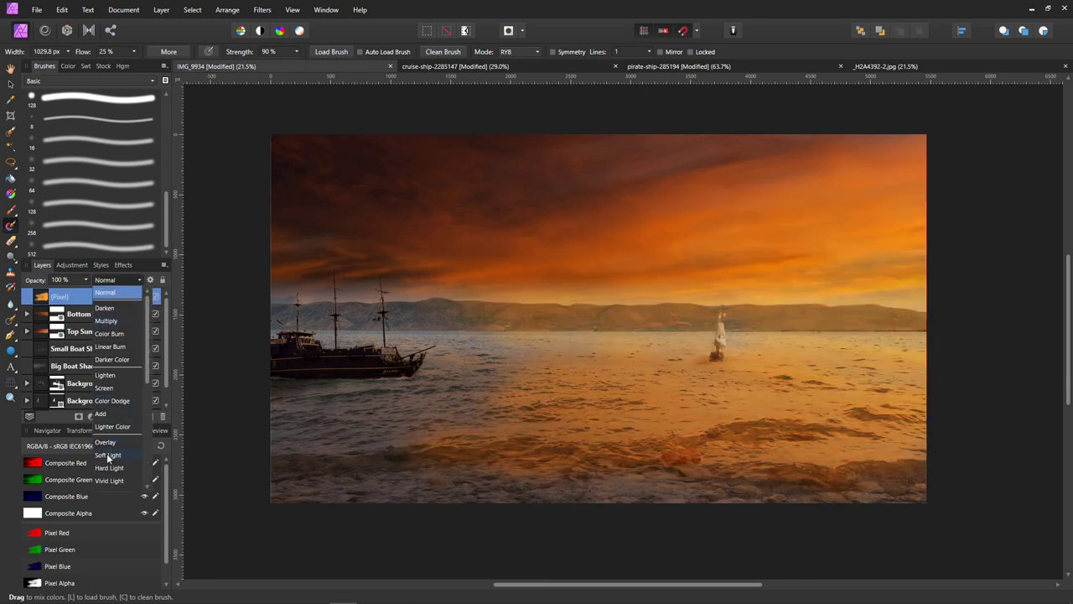
click(106, 441)
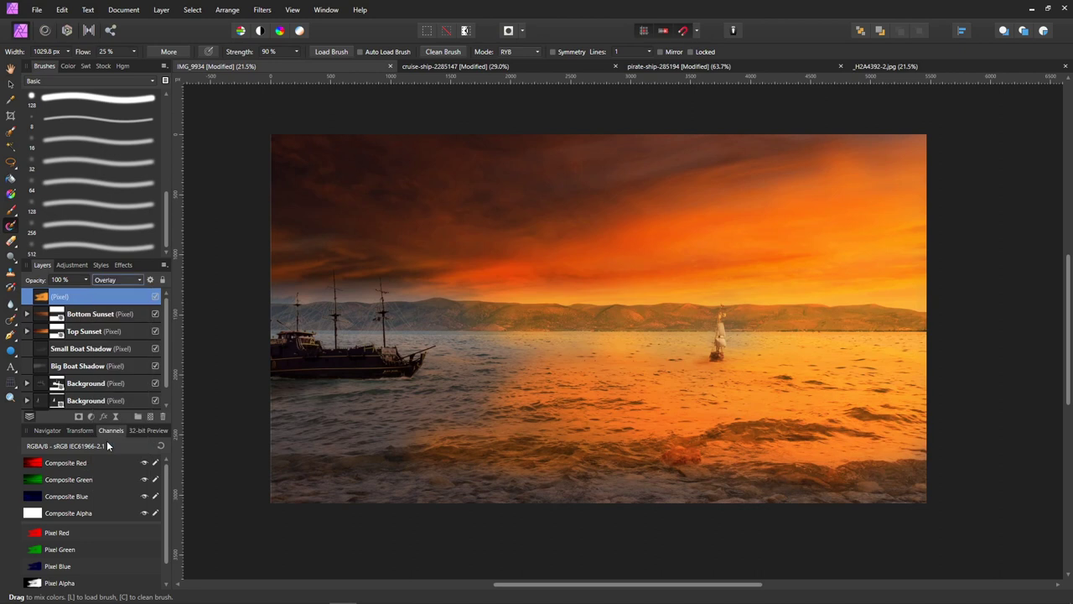
click(86, 280)
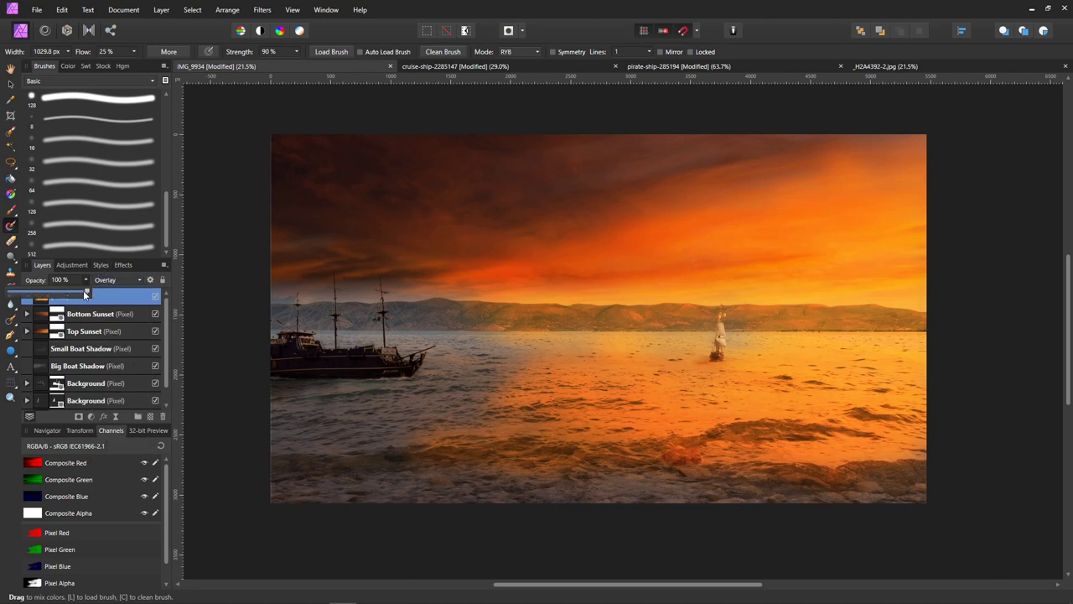
drag(85, 293, 37, 307)
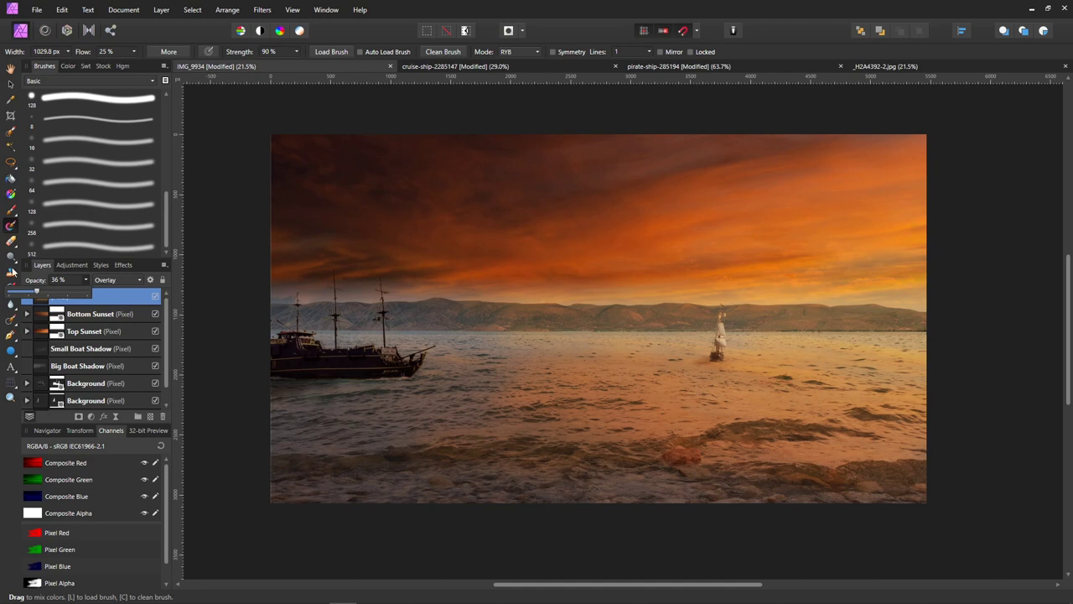
Draw a second ellipse on the right and fill it with the yellow recent swatch.
click(11, 352)
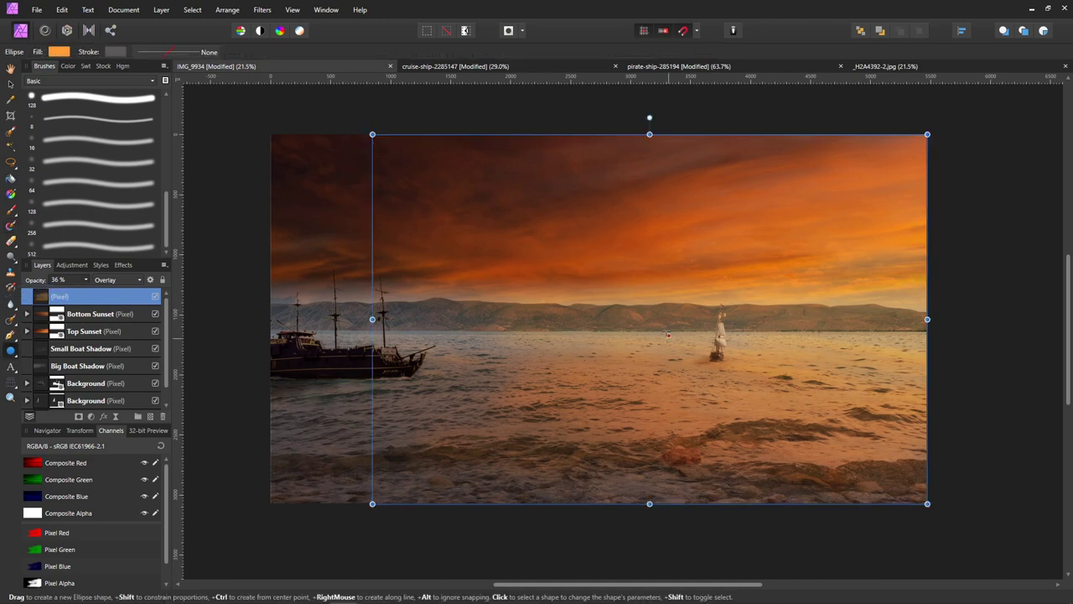
drag(844, 265, 917, 400)
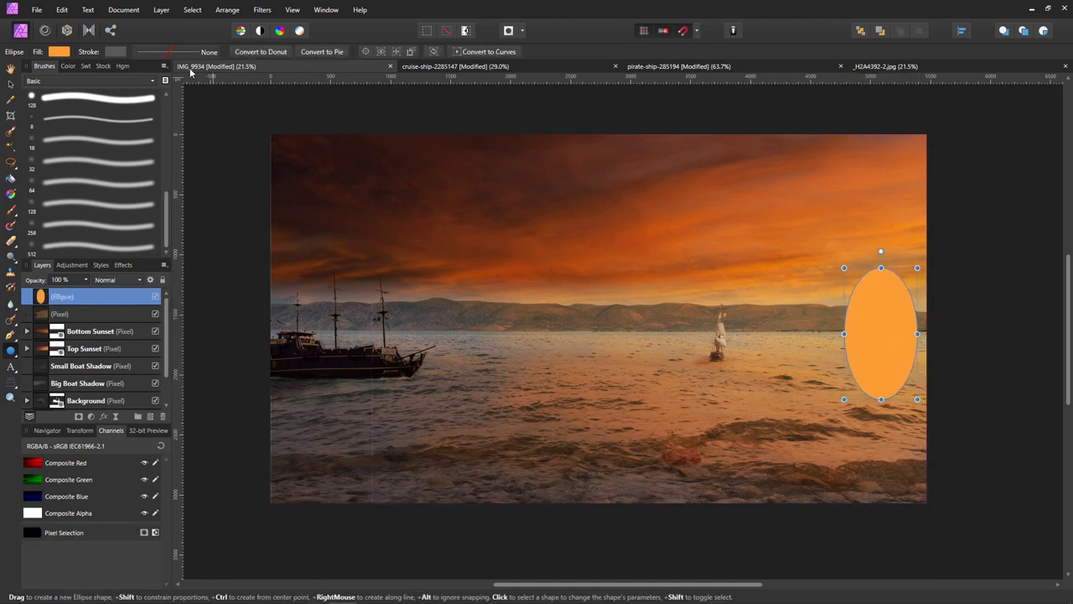
click(65, 52)
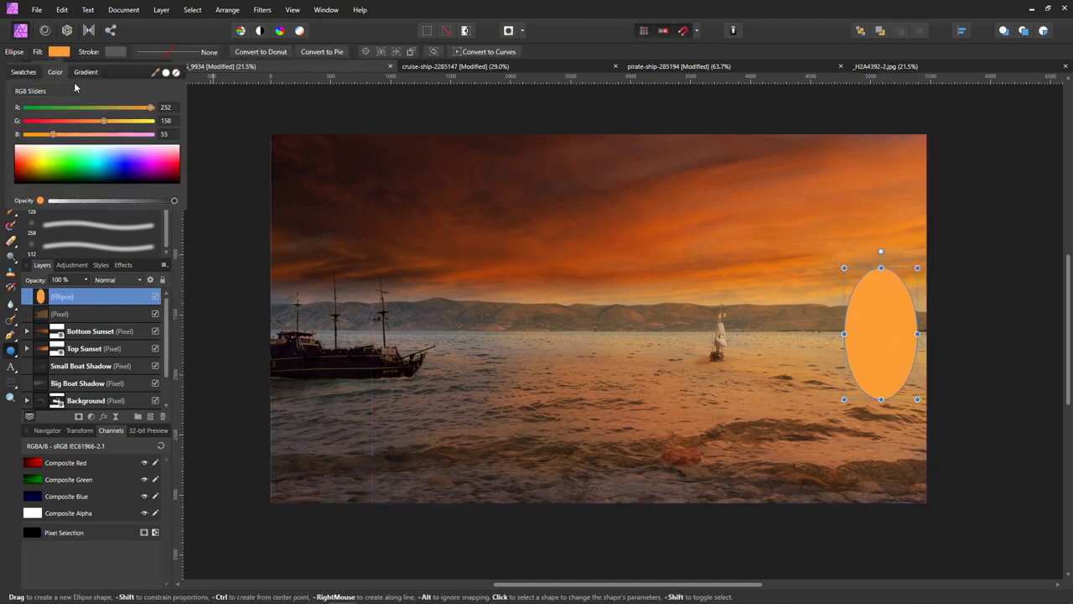
click(24, 72)
click(91, 91)
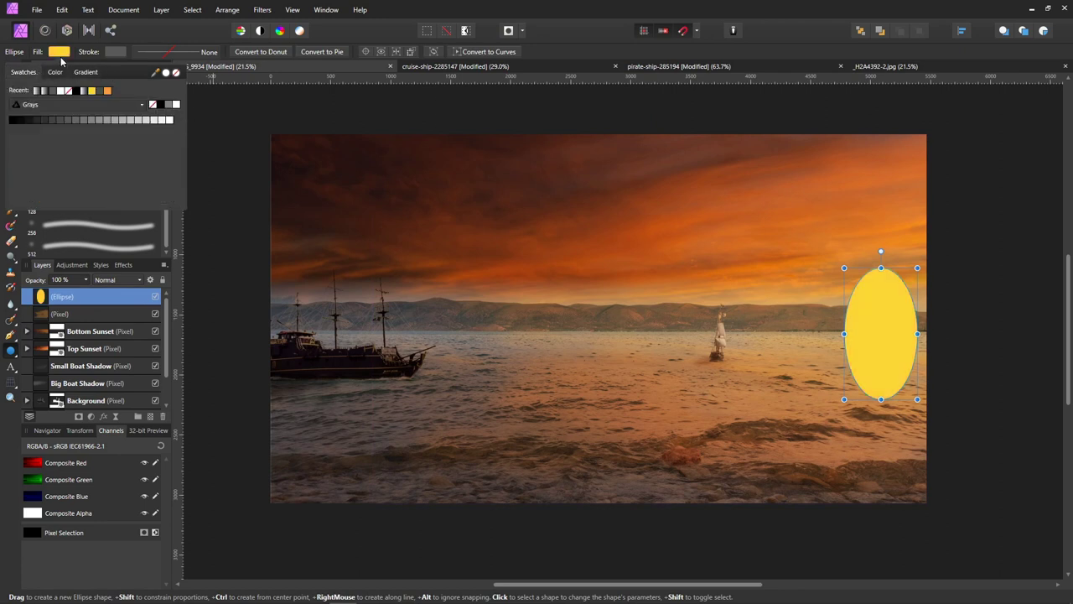
Apply a Gaussian Blur with a 300 px radius to the yellow ellipse.
click(270, 15)
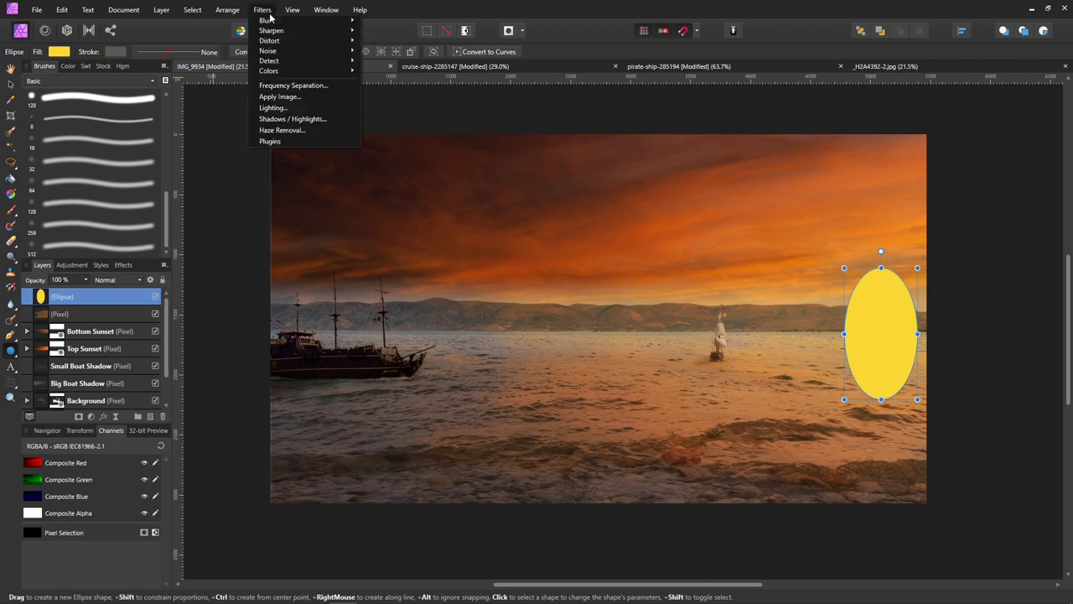
mouse_move(263, 27)
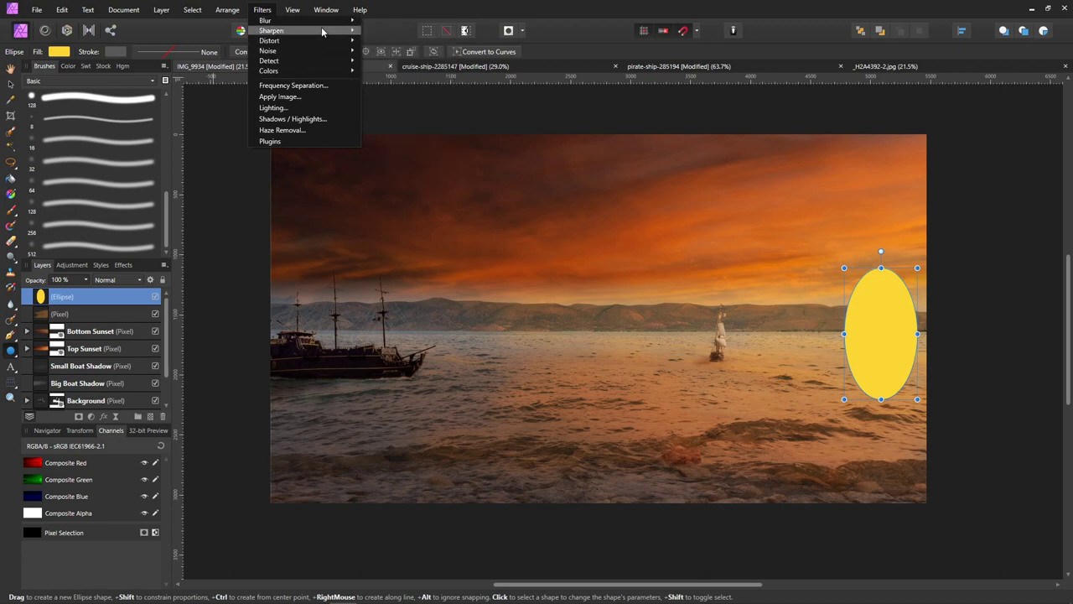
mouse_move(343, 21)
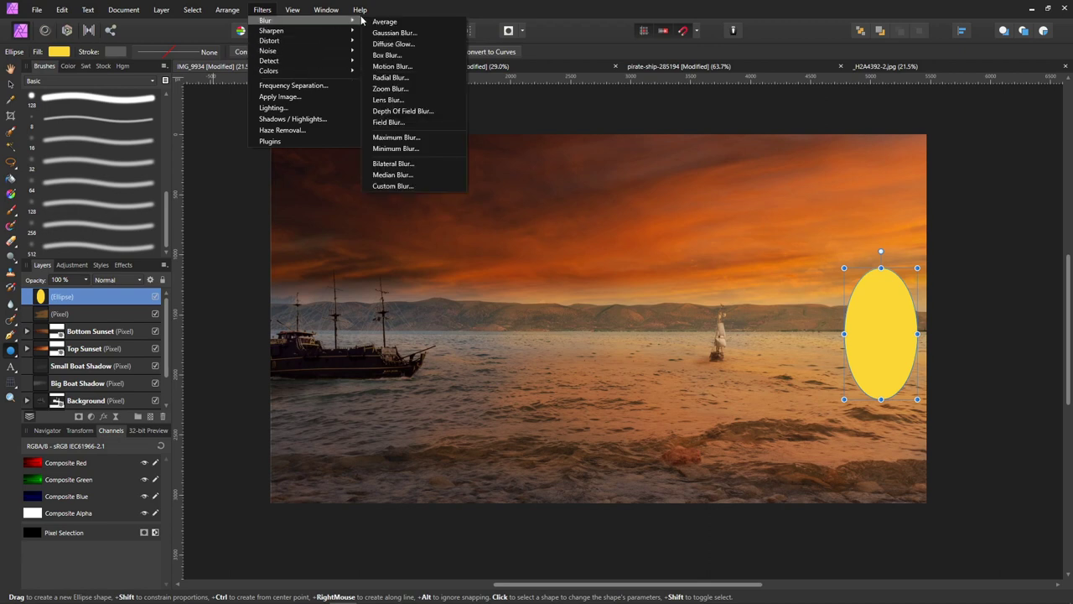
click(372, 32)
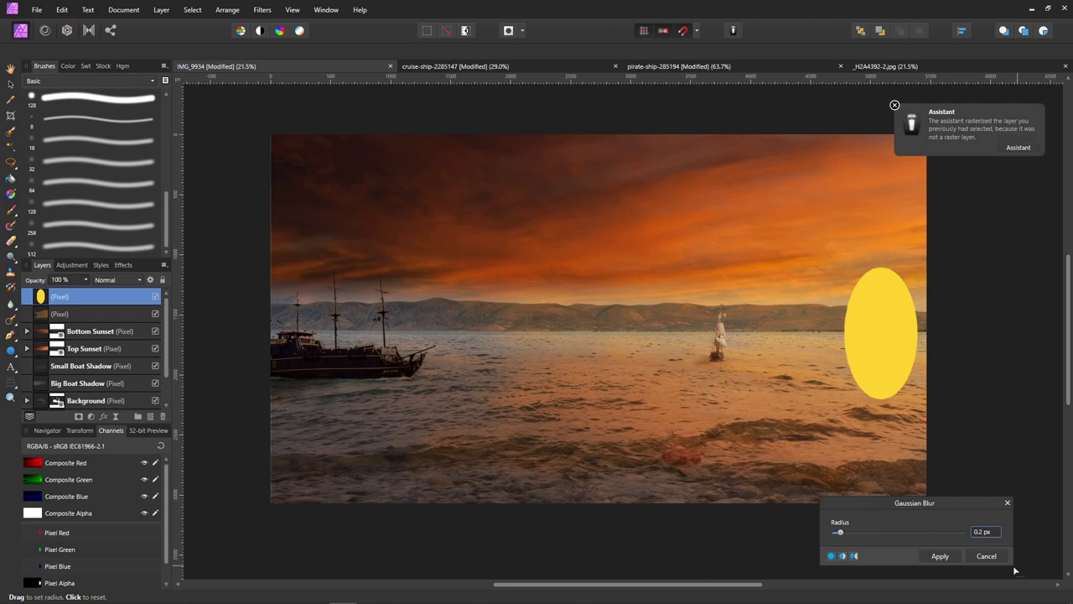
drag(843, 531, 1005, 536)
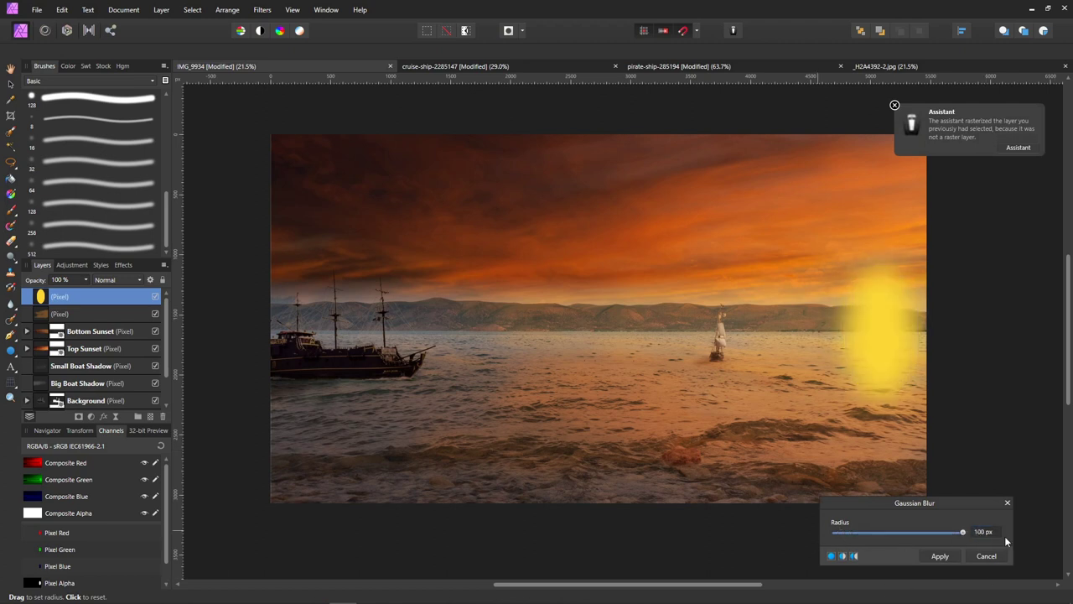
click(995, 531)
text(300)
key(Return)
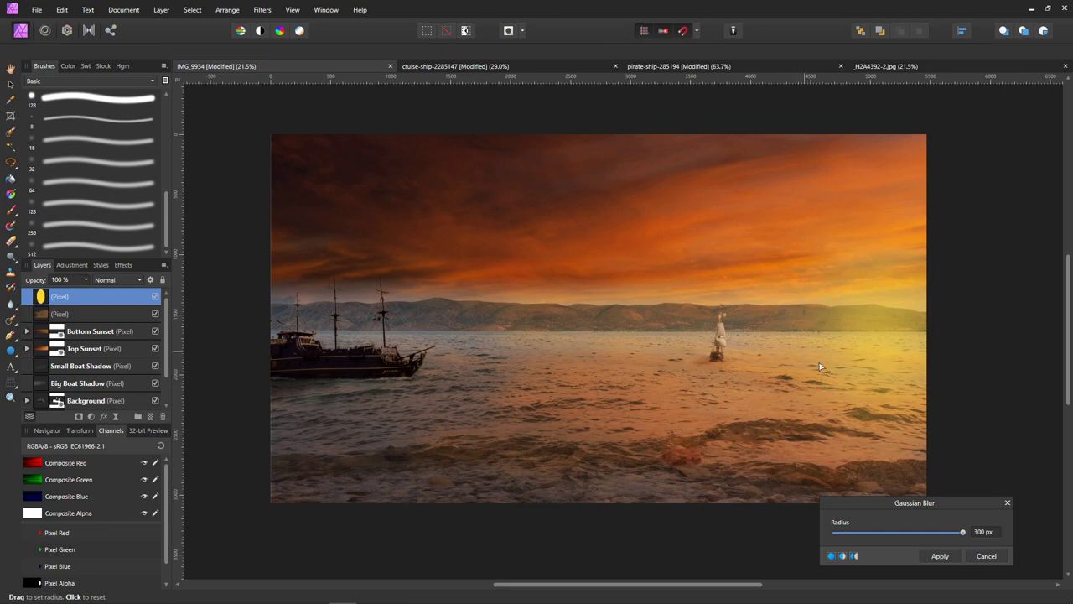
click(940, 556)
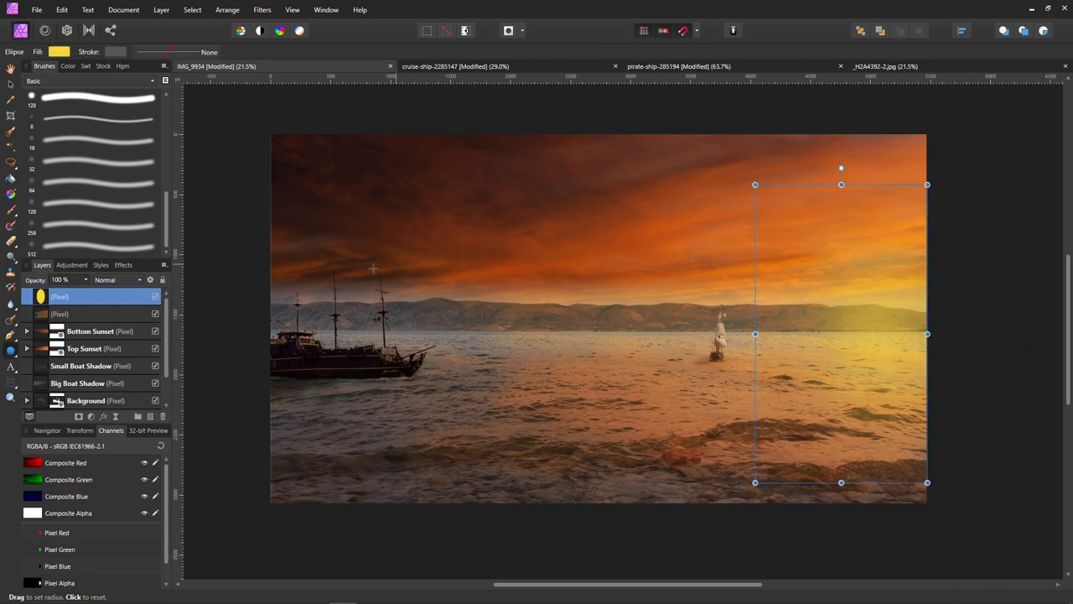
Set the yellow glow layer to Screen blend mode at 60% opacity.
click(135, 280)
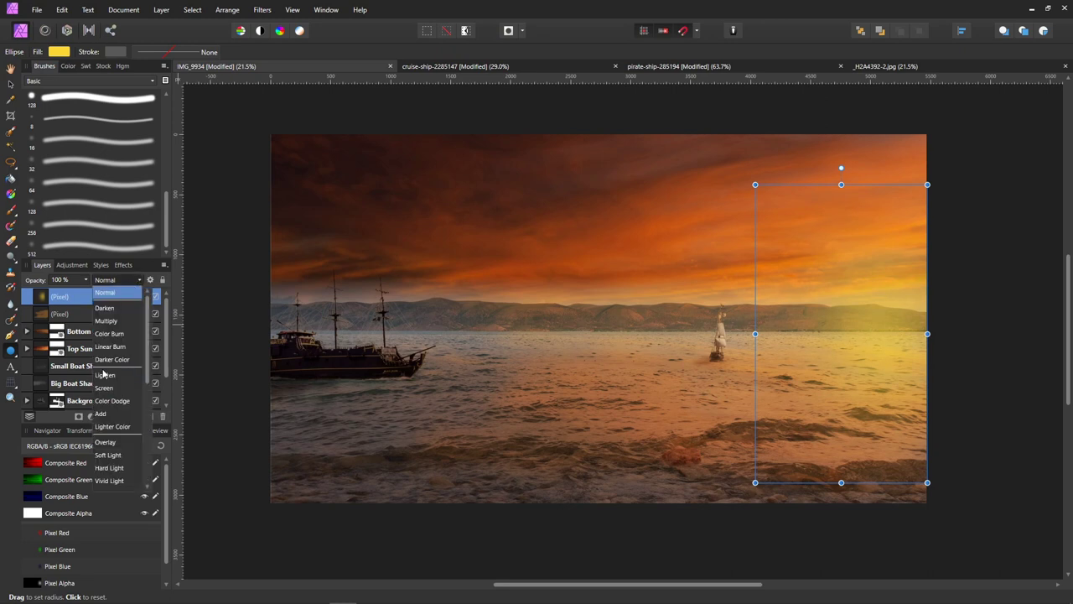
click(105, 390)
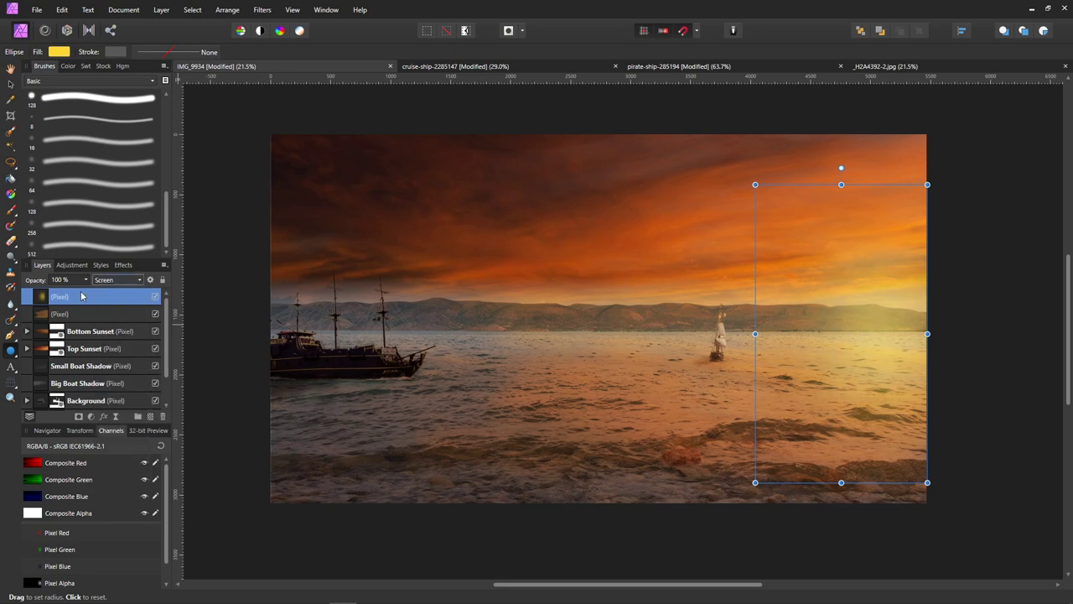
click(85, 280)
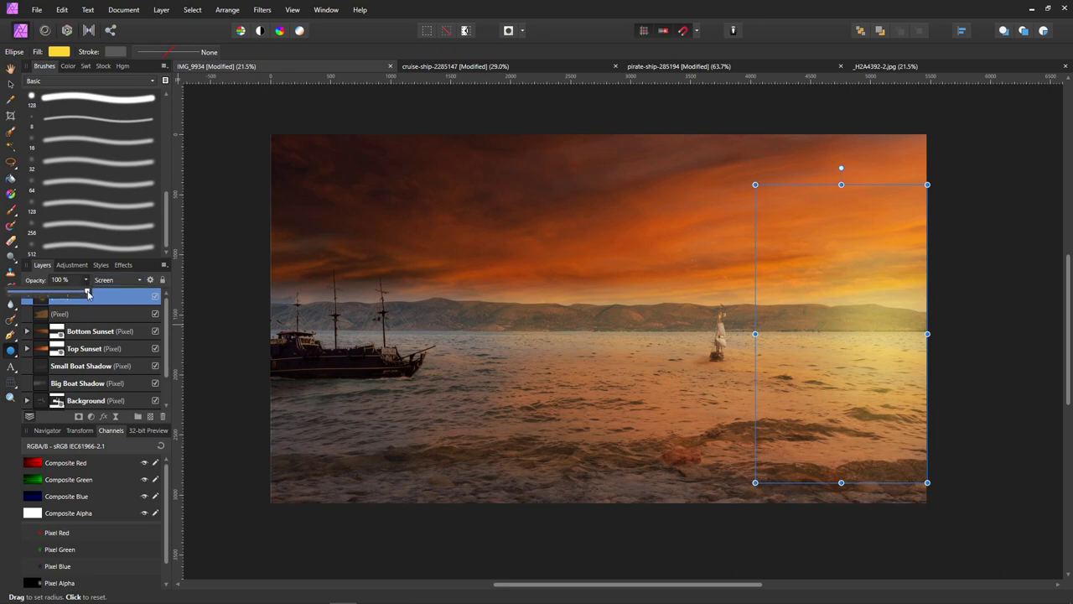
drag(87, 293, 57, 300)
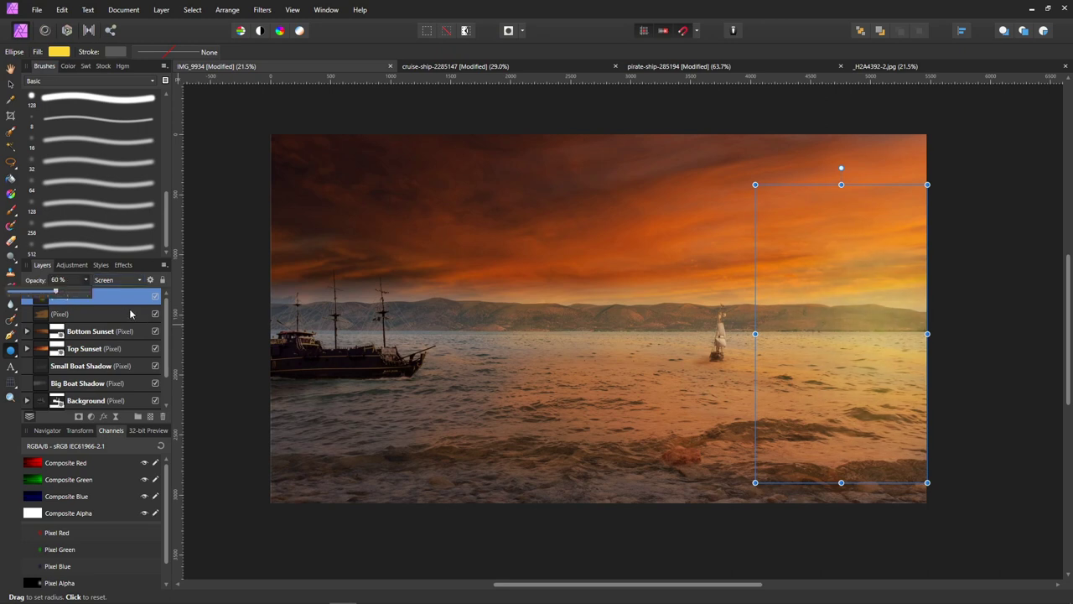
Shorten the yellow glow from its top and move it up and right over the horizon.
drag(851, 339, 889, 310)
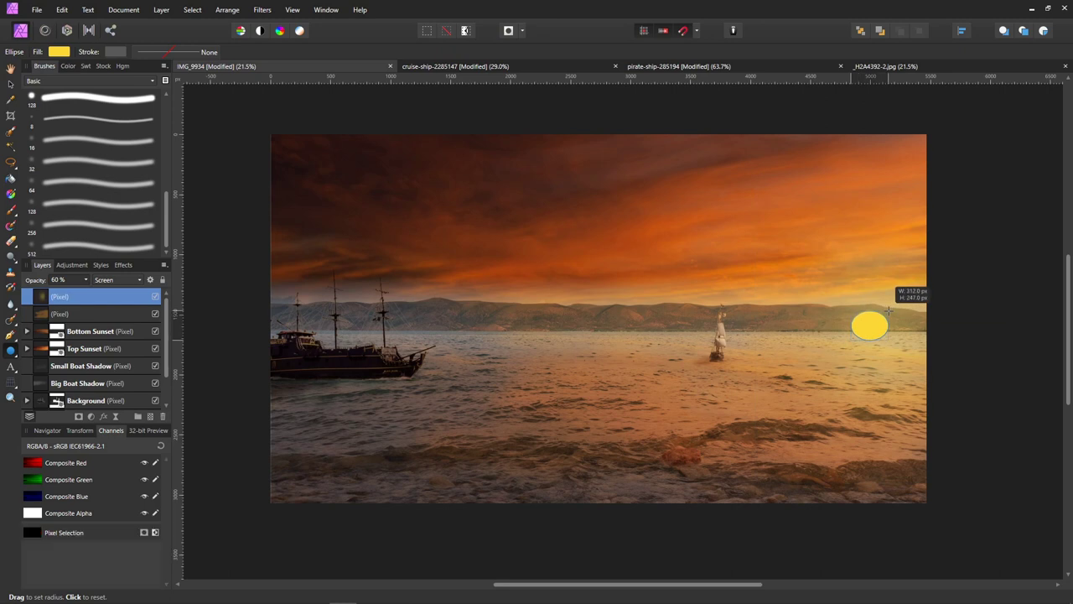
key(ctrl+z)
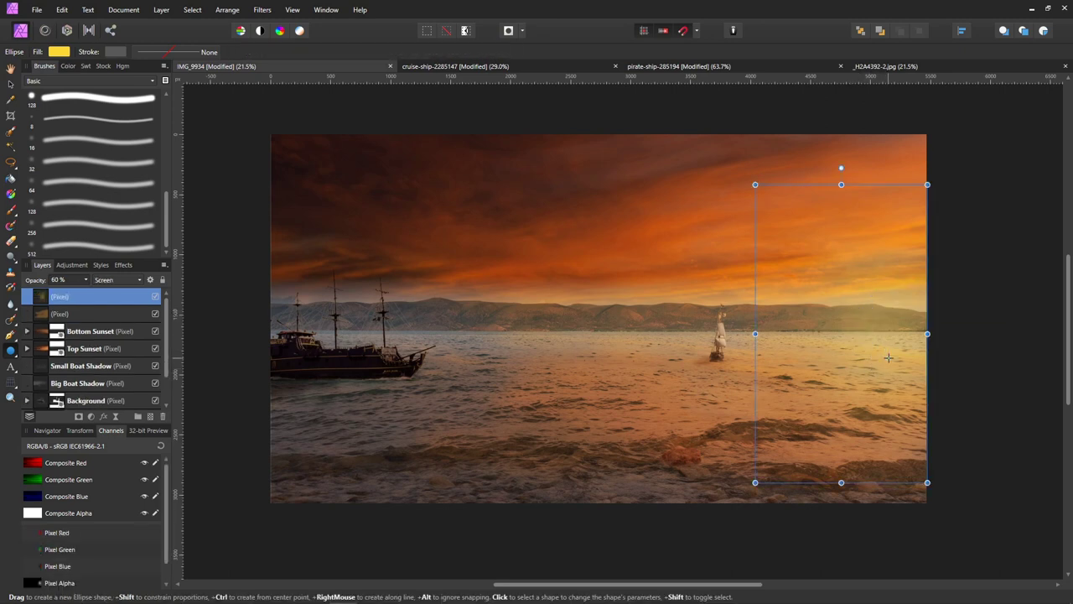
key(v)
drag(876, 334, 900, 312)
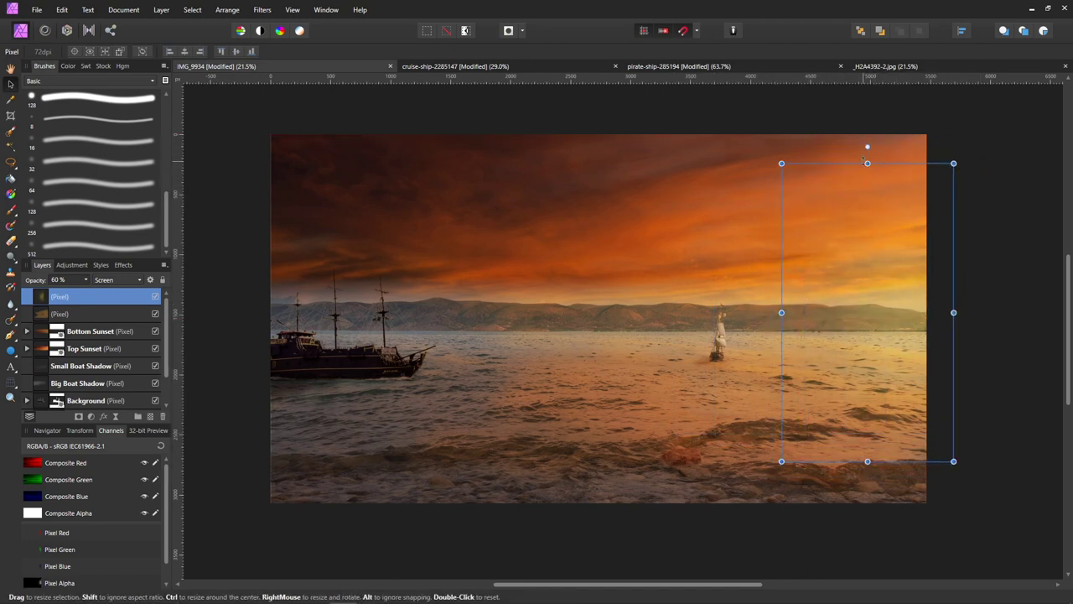
drag(868, 162, 869, 248)
drag(881, 325, 907, 285)
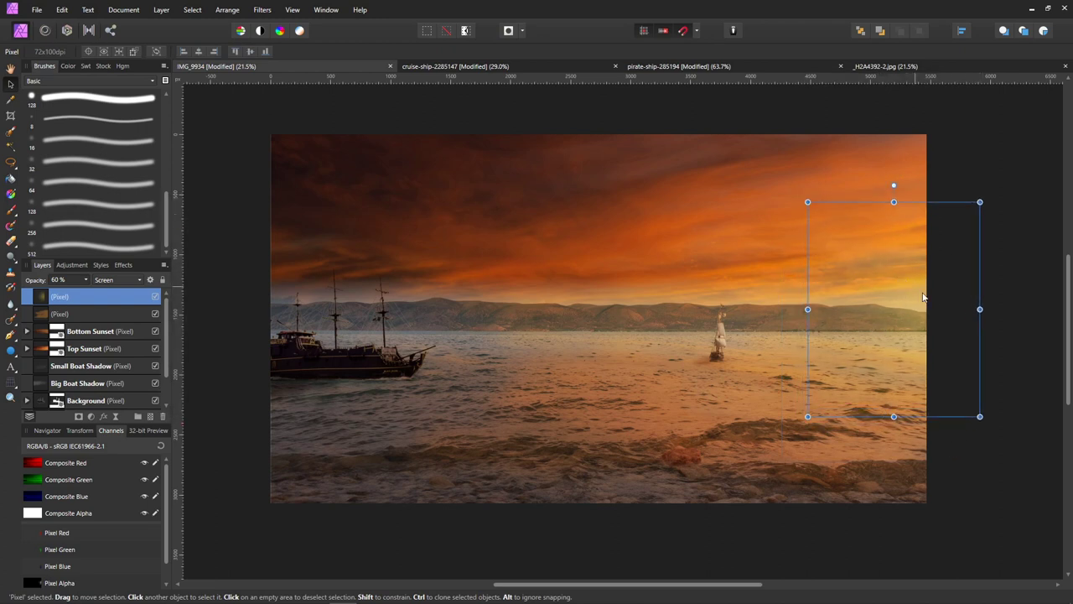
click(1026, 322)
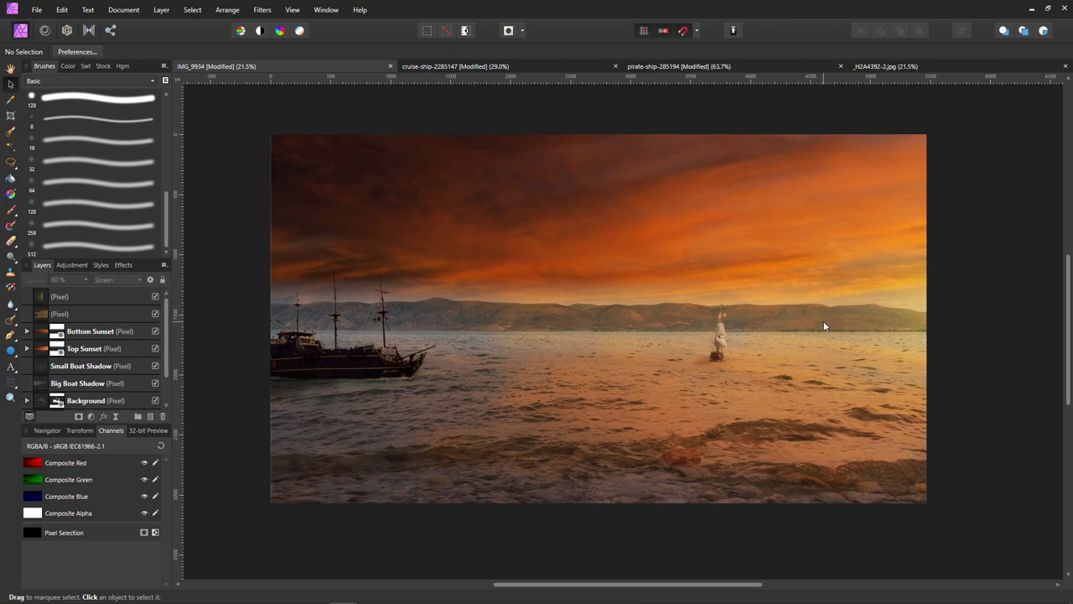
Add a Curves adjustment with an S-curve, pulling shadows down and lifting highlights.
click(74, 265)
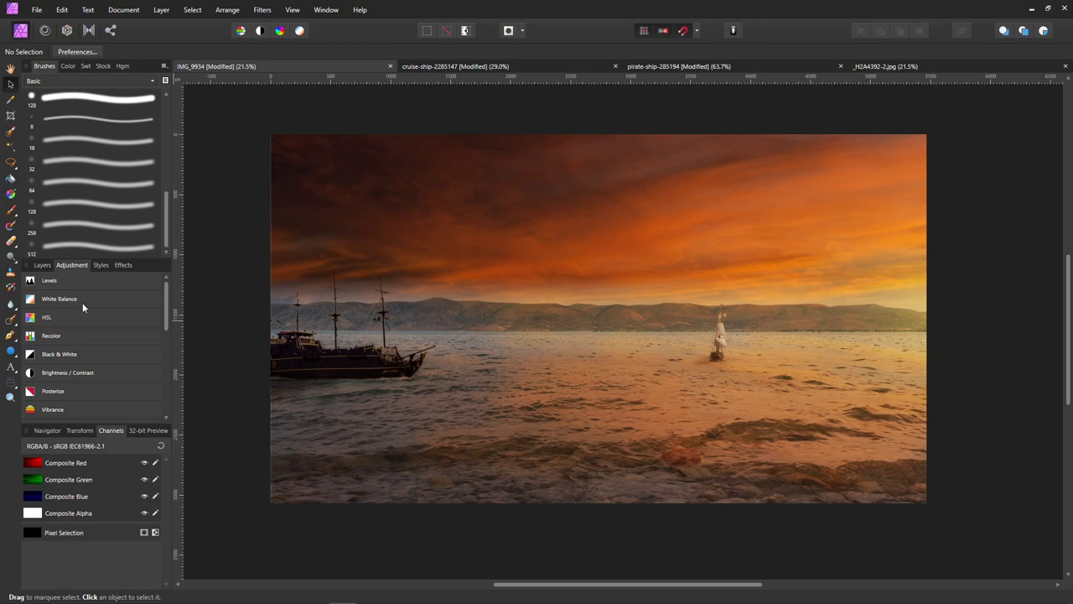
scroll(96, 323, down, 5)
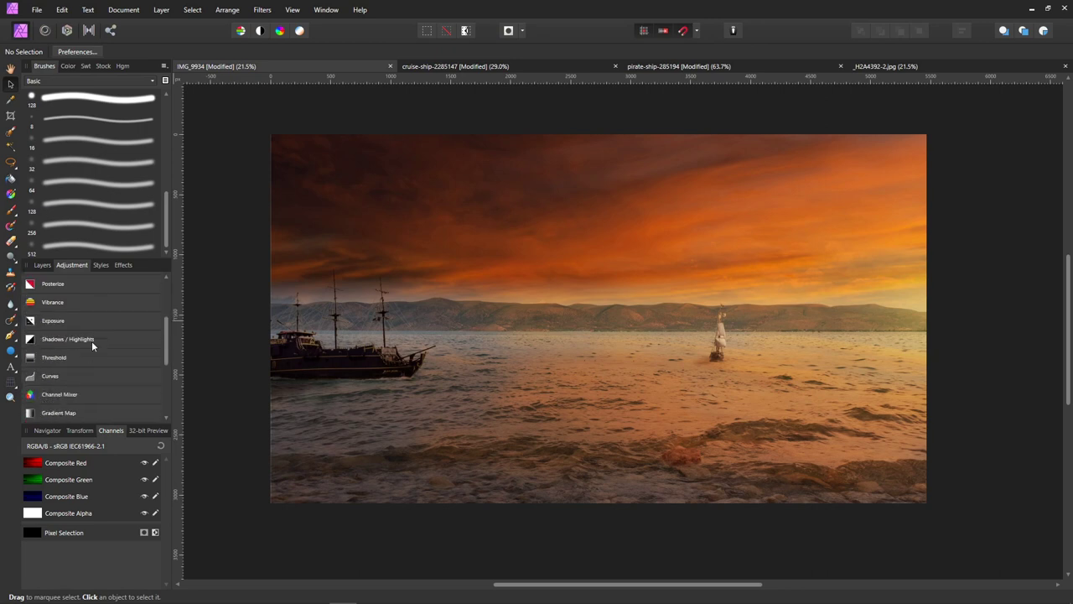
click(78, 374)
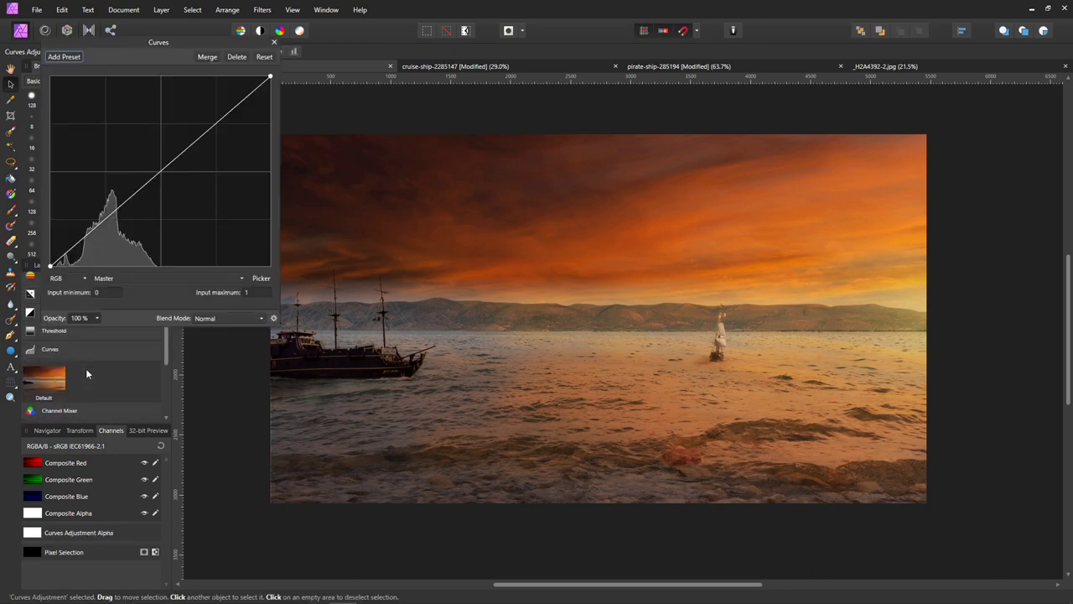
drag(181, 35, 224, 65)
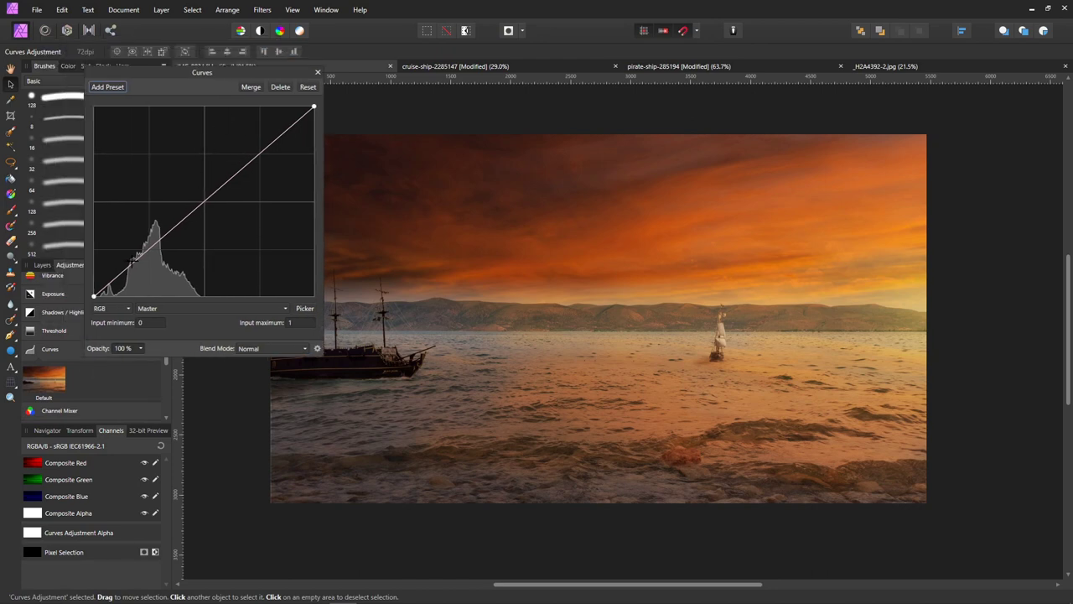
drag(132, 260, 138, 271)
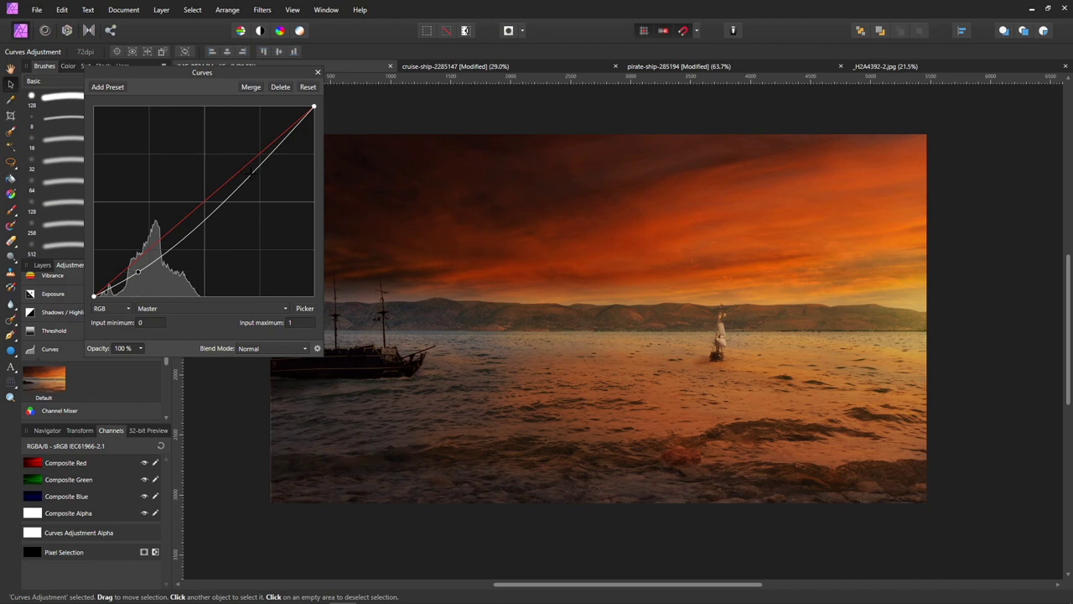
drag(249, 172, 251, 153)
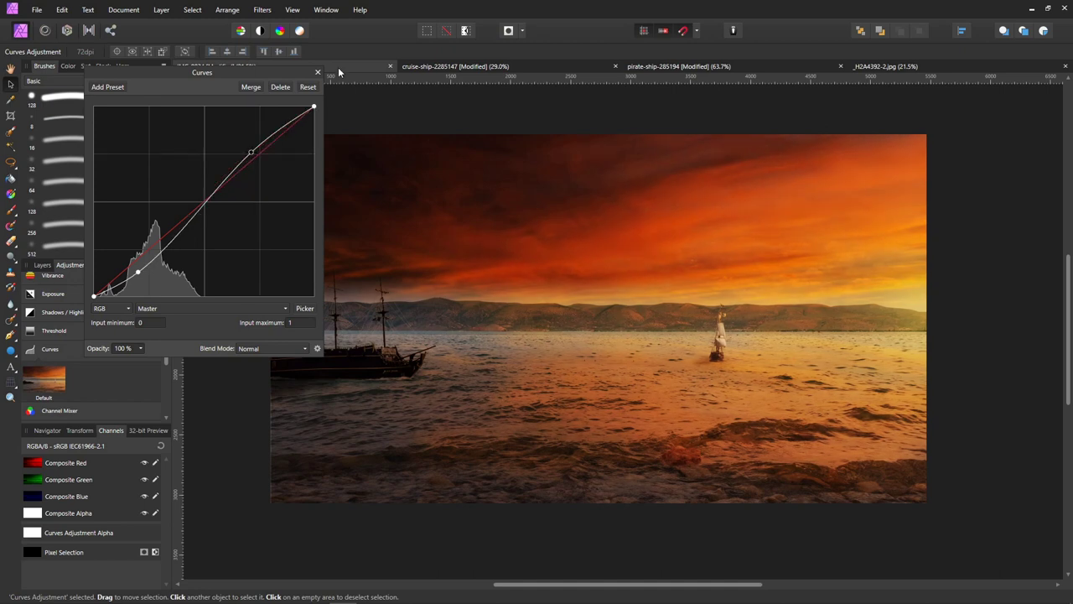
click(315, 72)
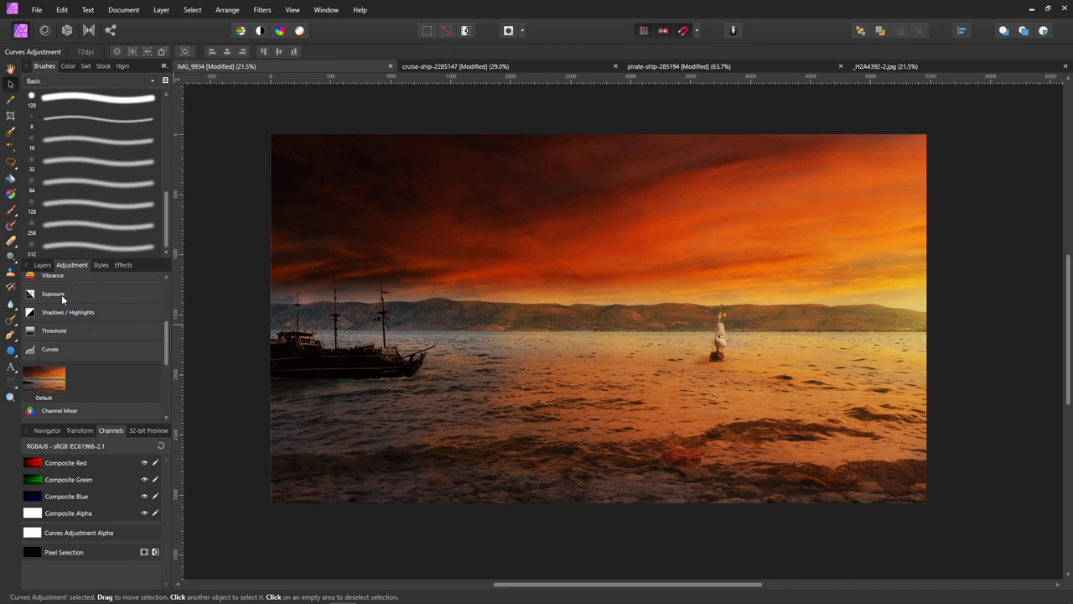
Rename the Overlay glow layer 'Orange Light' and the Screen glow layer 'Yellow Light'.
click(42, 264)
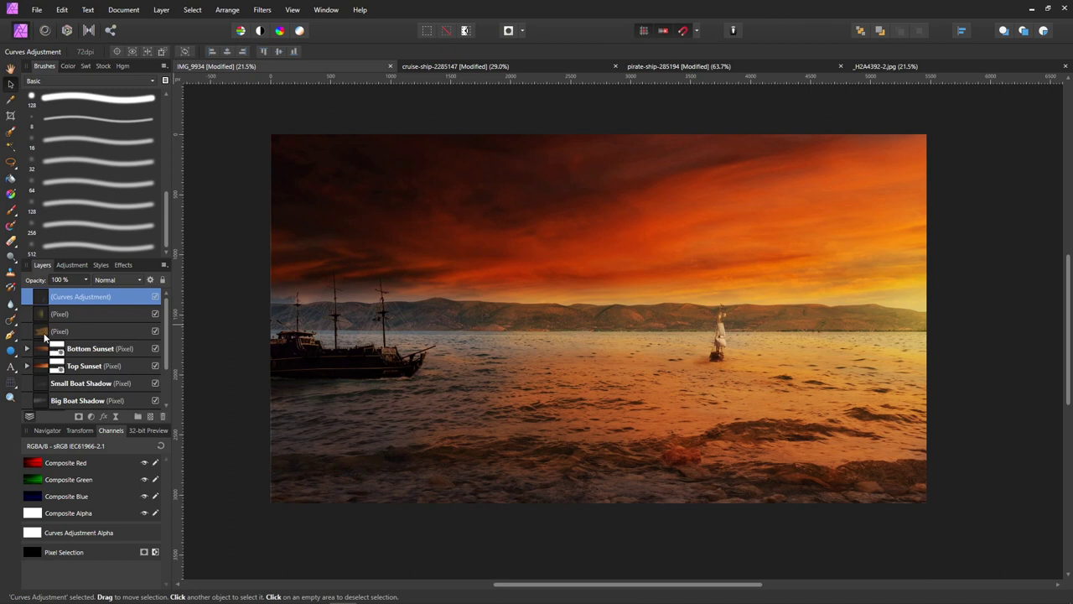
click(59, 331)
double_click(84, 332)
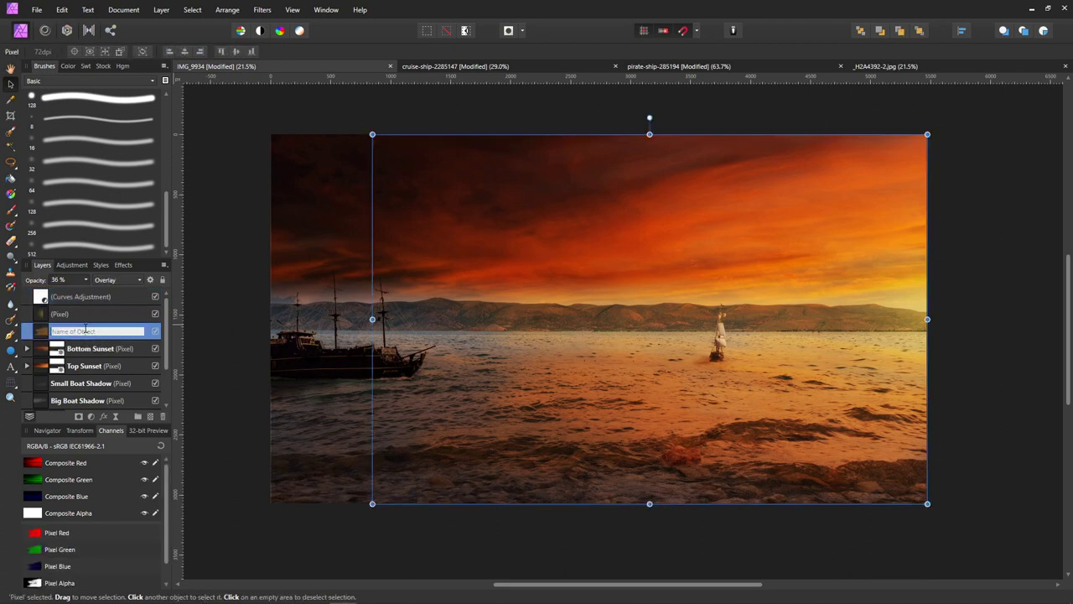
text(Orange Light)
key(Return)
double_click(118, 315)
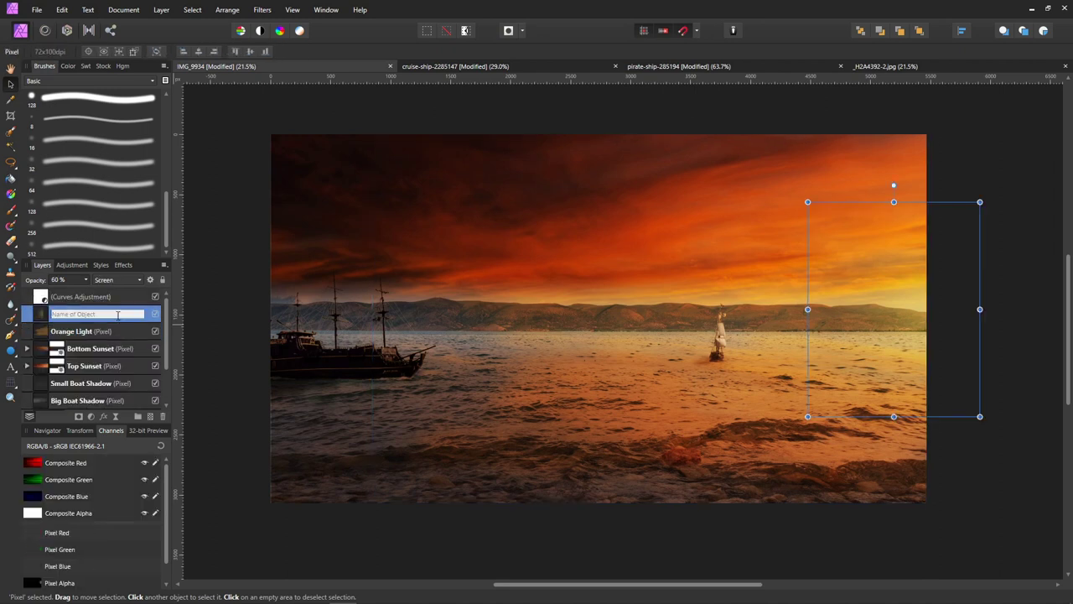
text(Yellow Light)
key(Return)
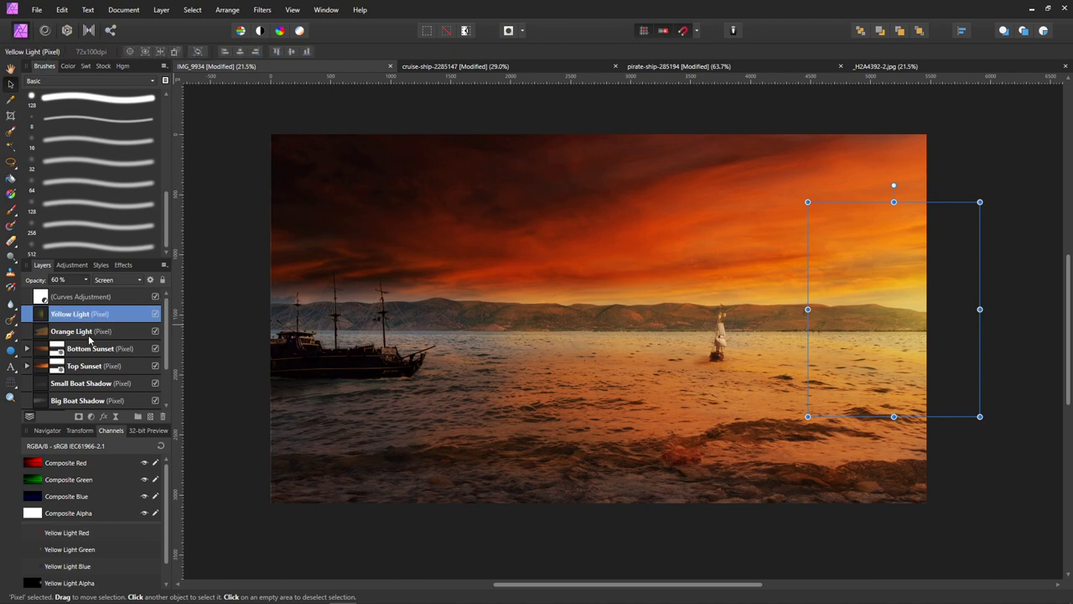
Lower the Orange Light layer's opacity to 14%.
click(90, 338)
click(12, 224)
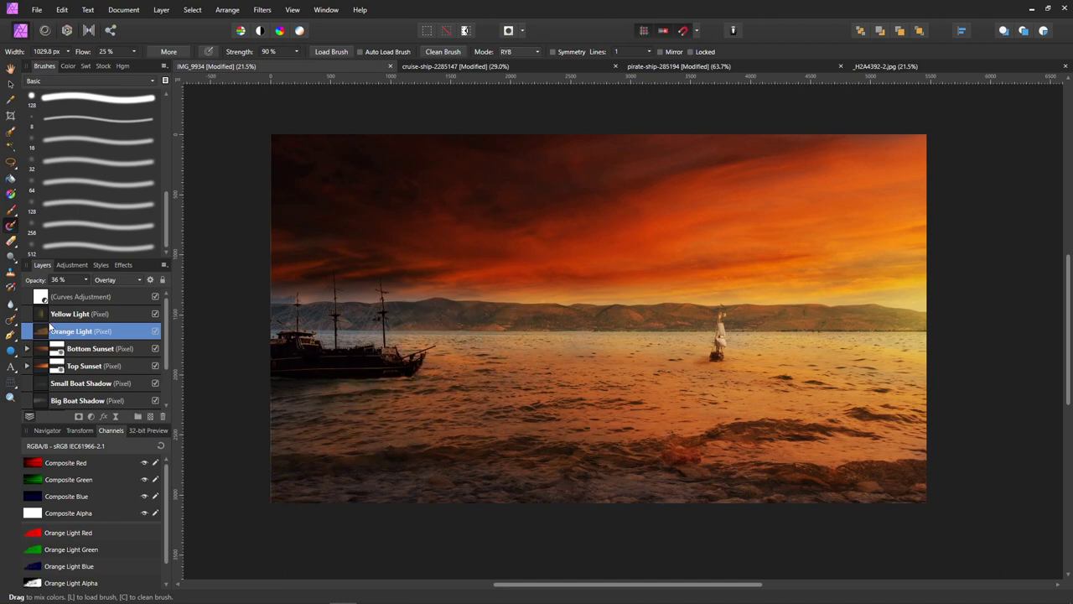
click(83, 280)
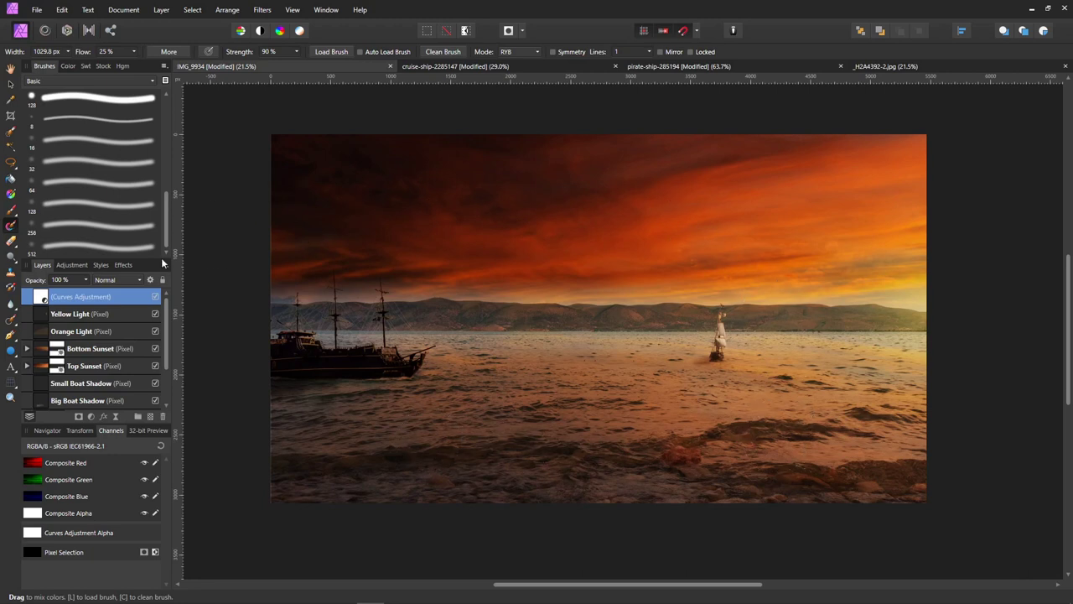
Add a Lighting live filter layer and position its spotlight beside the small ship.
click(162, 9)
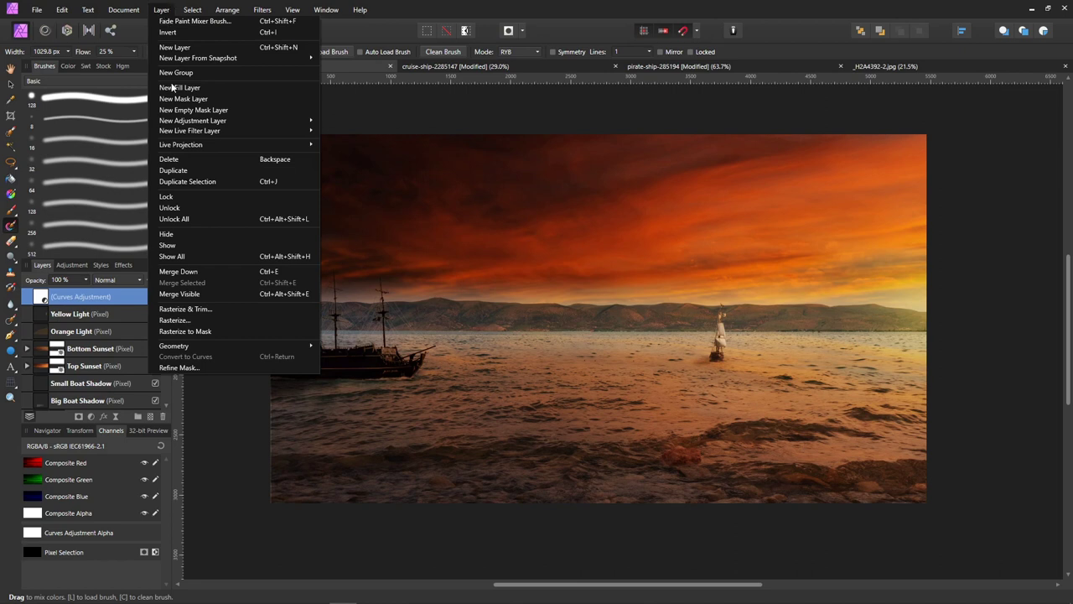
mouse_move(194, 132)
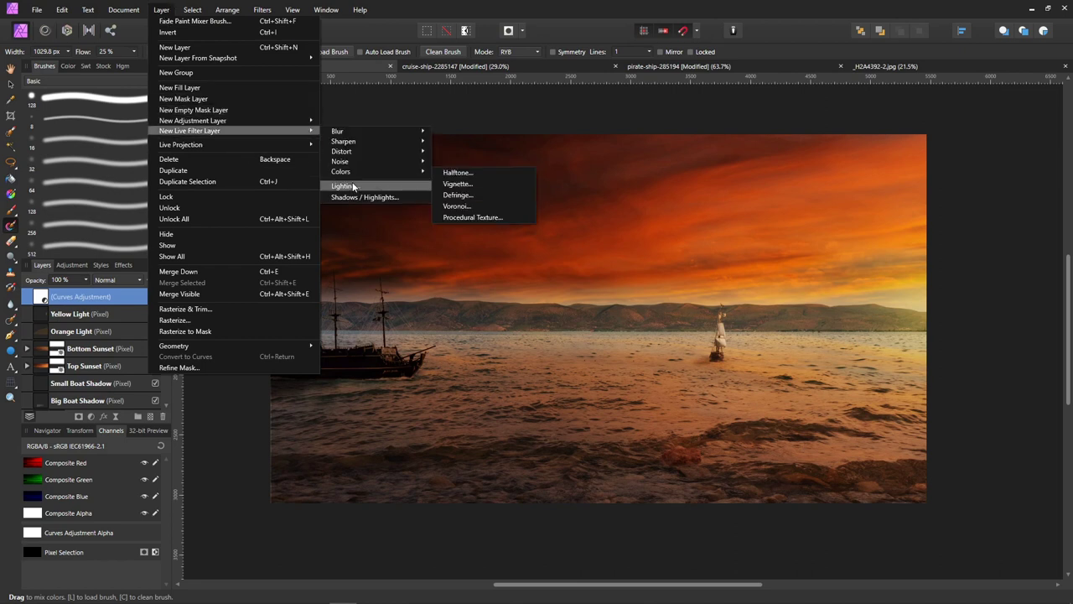
click(353, 185)
drag(215, 99, 330, 77)
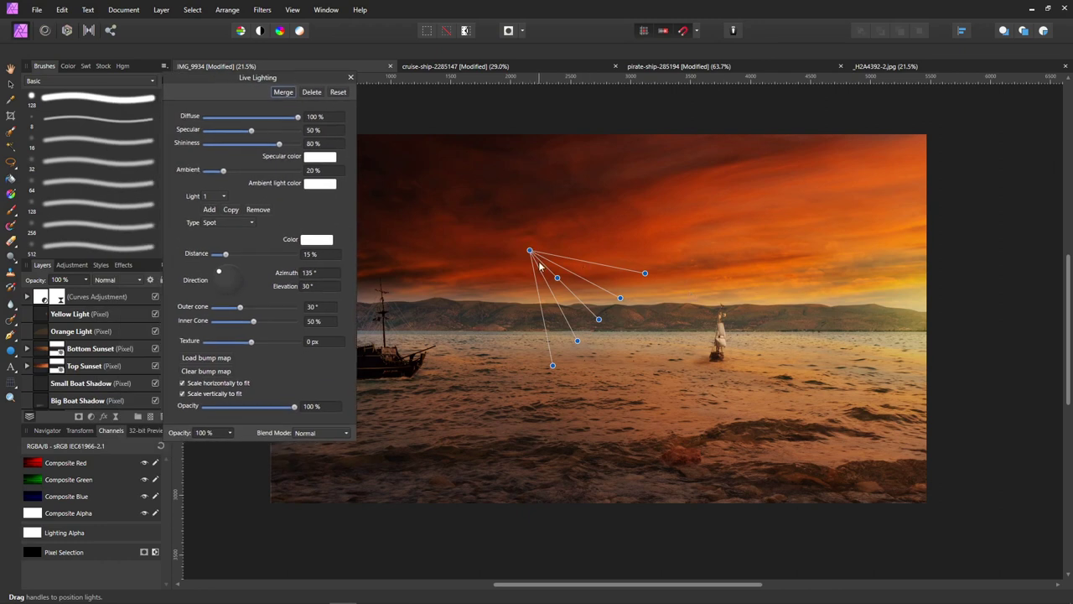
drag(529, 250, 703, 310)
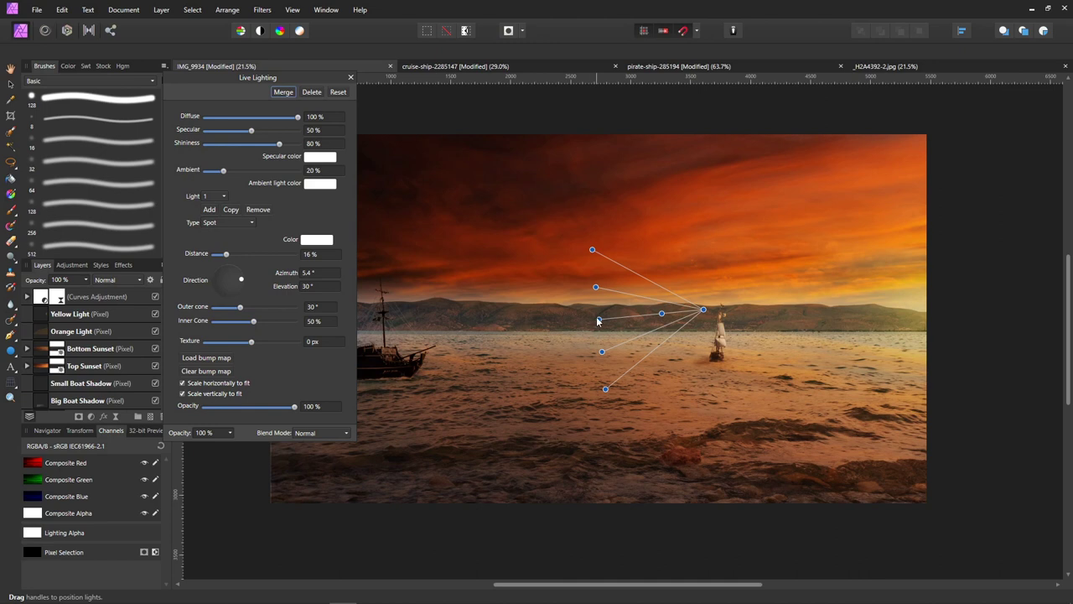
drag(600, 319, 720, 338)
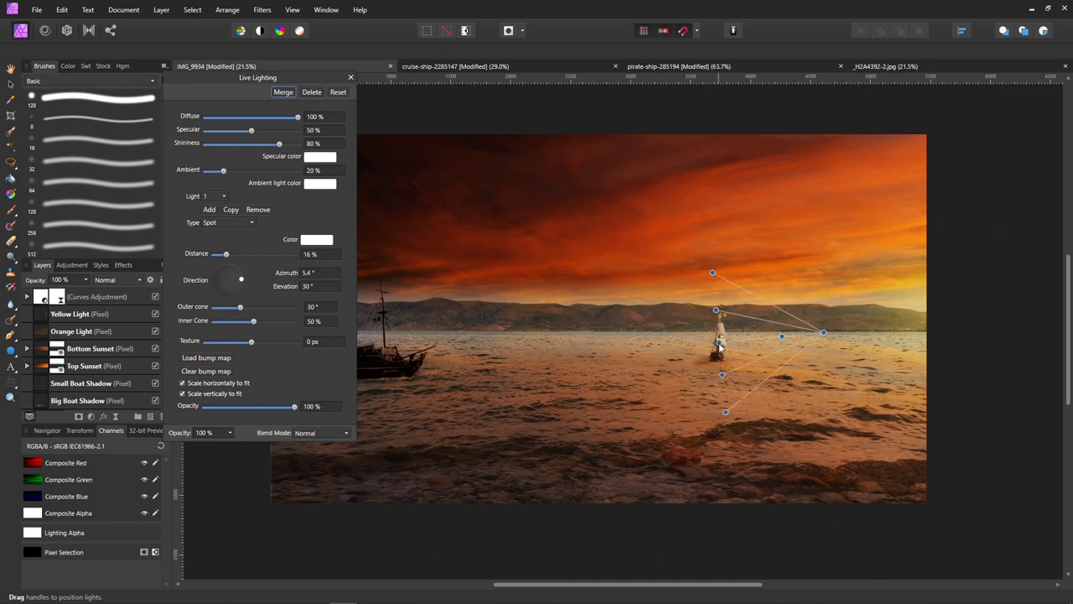
Move the Lighting filter out of Curves Adjustment onto the Background layer.
click(27, 297)
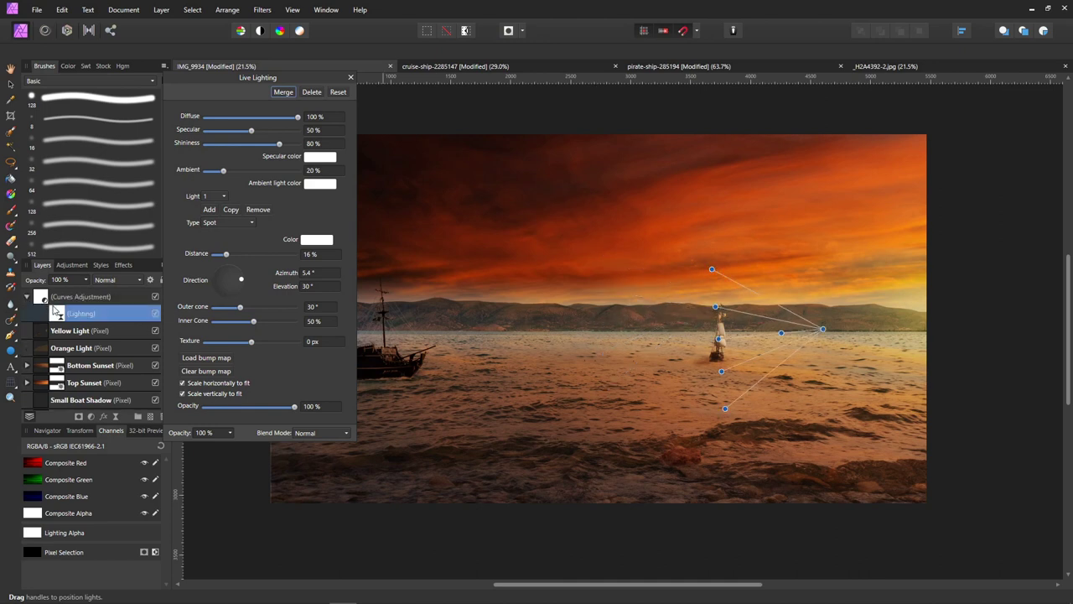
drag(57, 314, 52, 312)
scroll(65, 394, down, 3)
drag(66, 415, 74, 386)
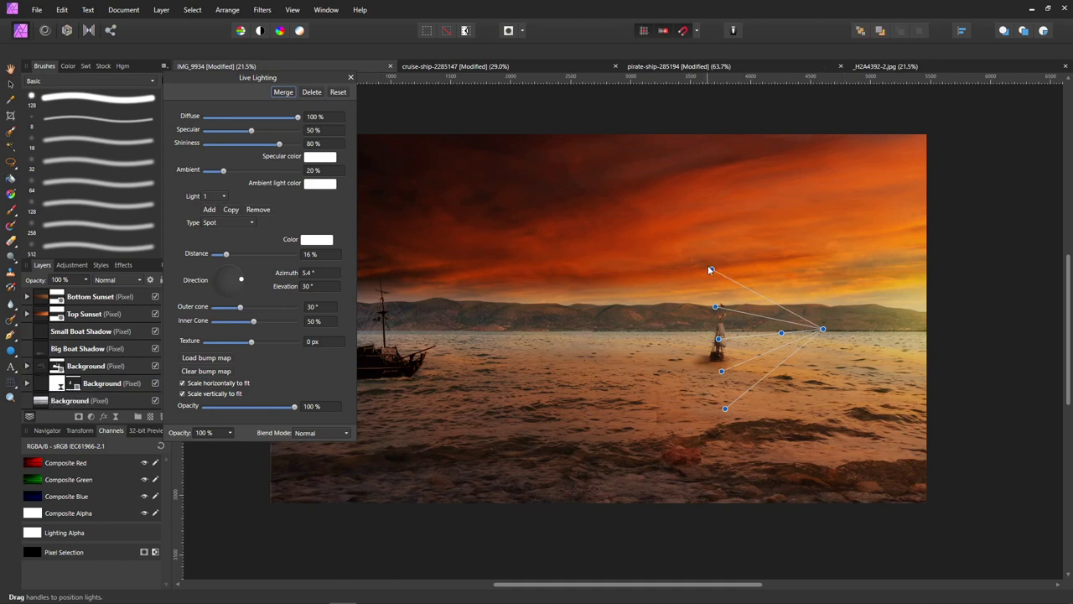
Narrow the spotlight's outer cone to 18°, aim it onto the ship, and raise elevation to 49.2°.
drag(710, 271, 715, 299)
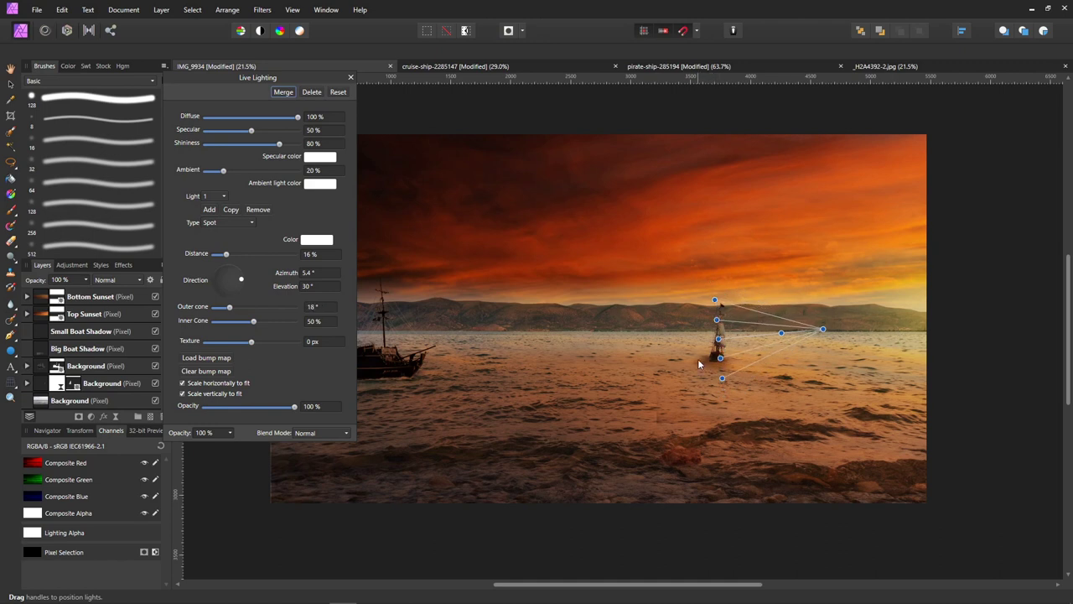
drag(781, 333, 728, 340)
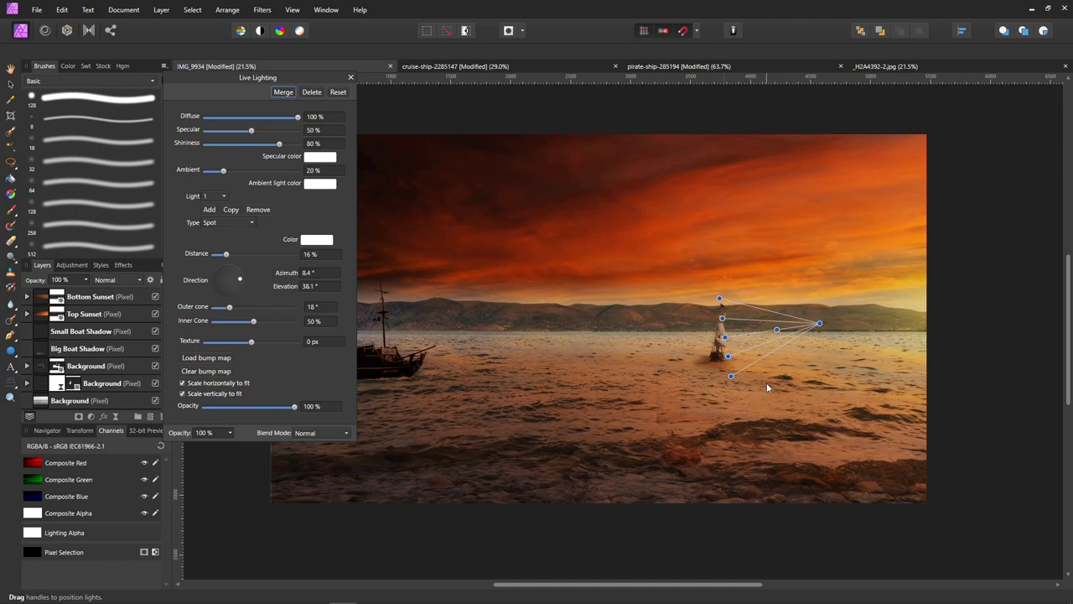
scroll(768, 381, up, 4)
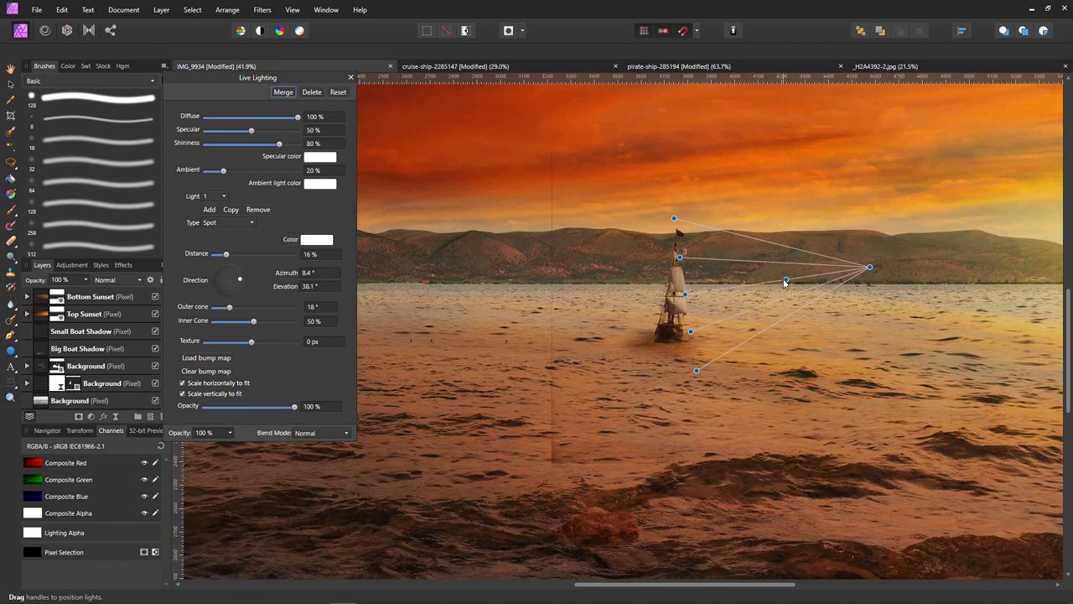
drag(785, 280, 770, 283)
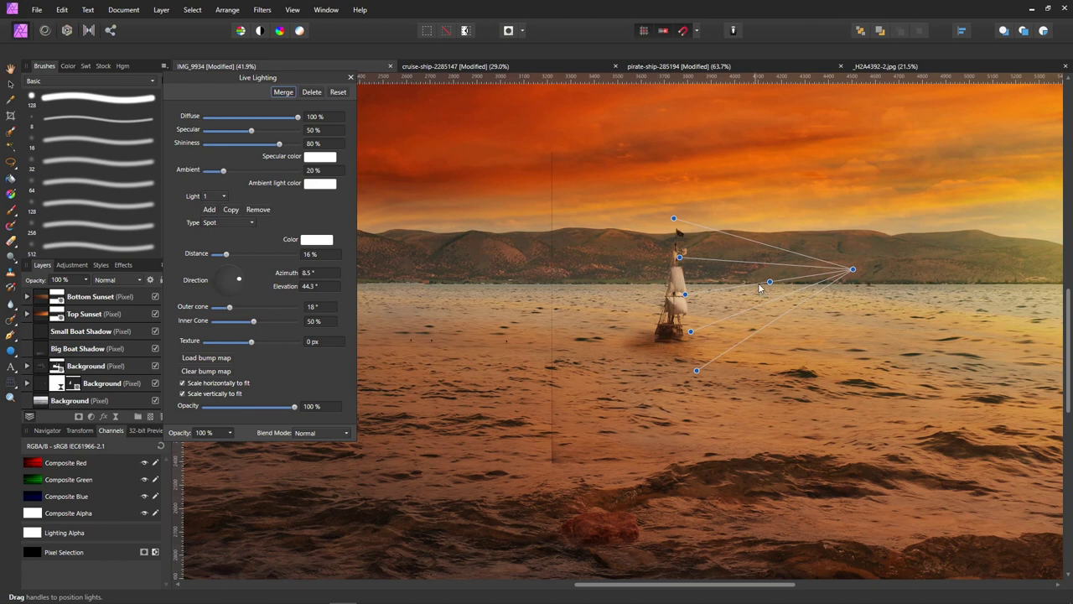
drag(770, 282, 762, 281)
Close the Live Lighting settings and select the Background layer's mask.
click(353, 77)
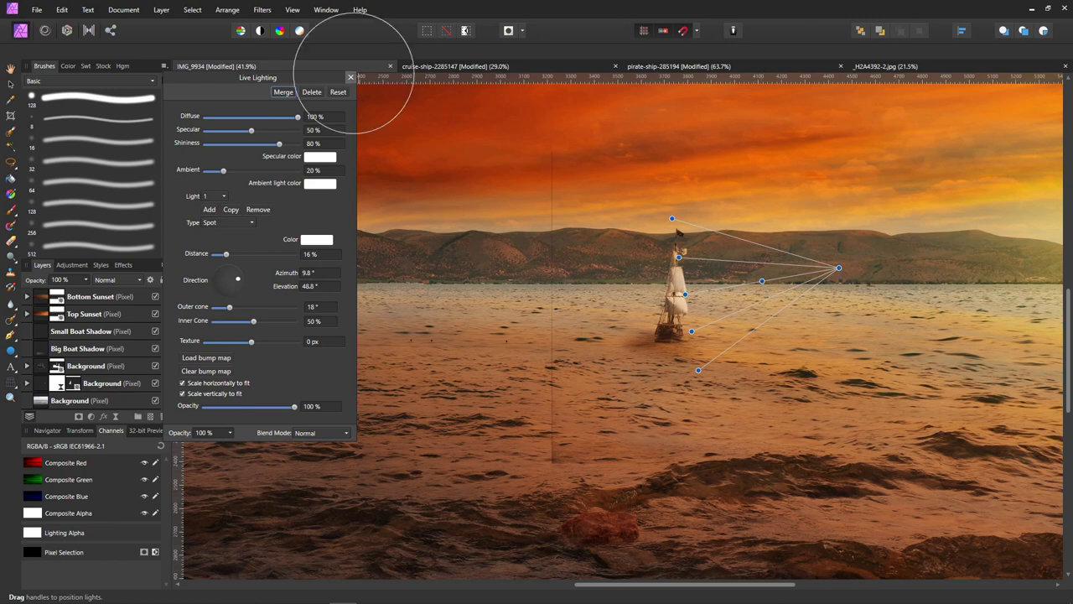
click(27, 383)
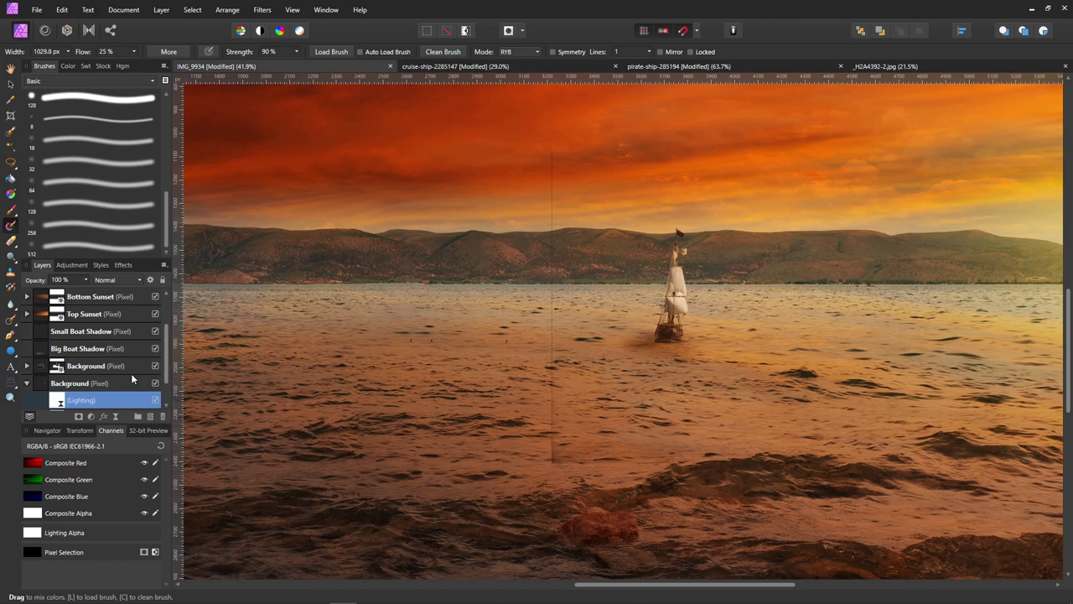
scroll(126, 384, down, 1)
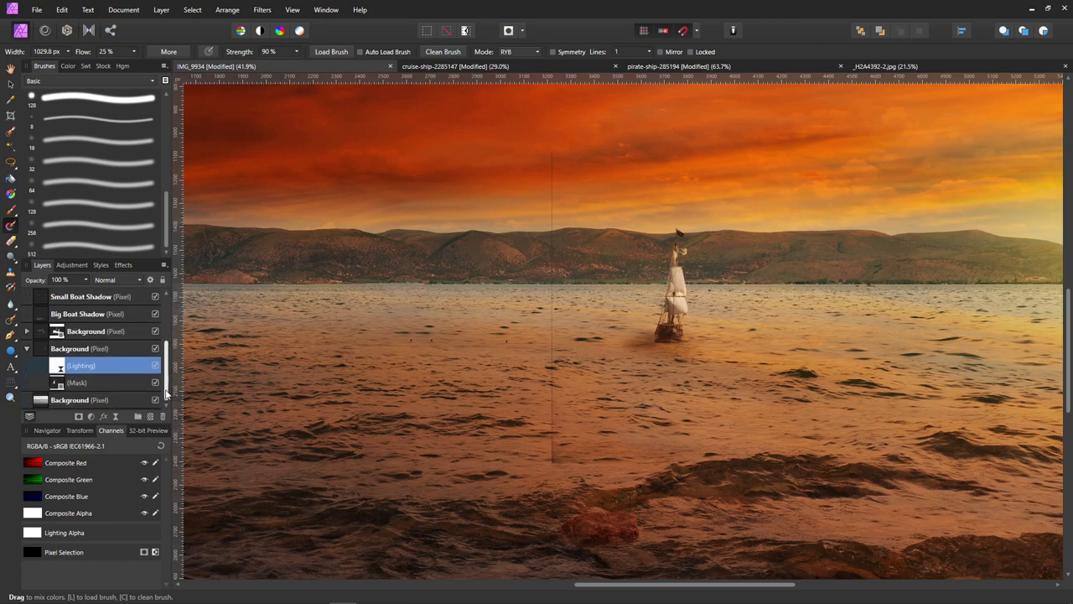
click(112, 383)
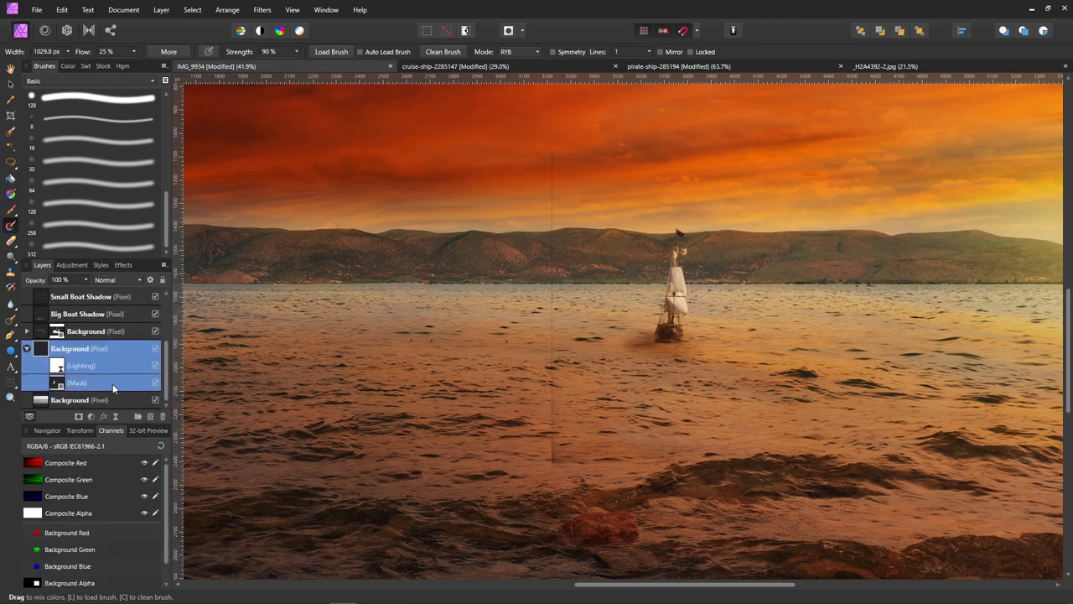
click(59, 386)
Paint white over the dark vertical seam on the mask with an enlarged soft brush.
key(b)
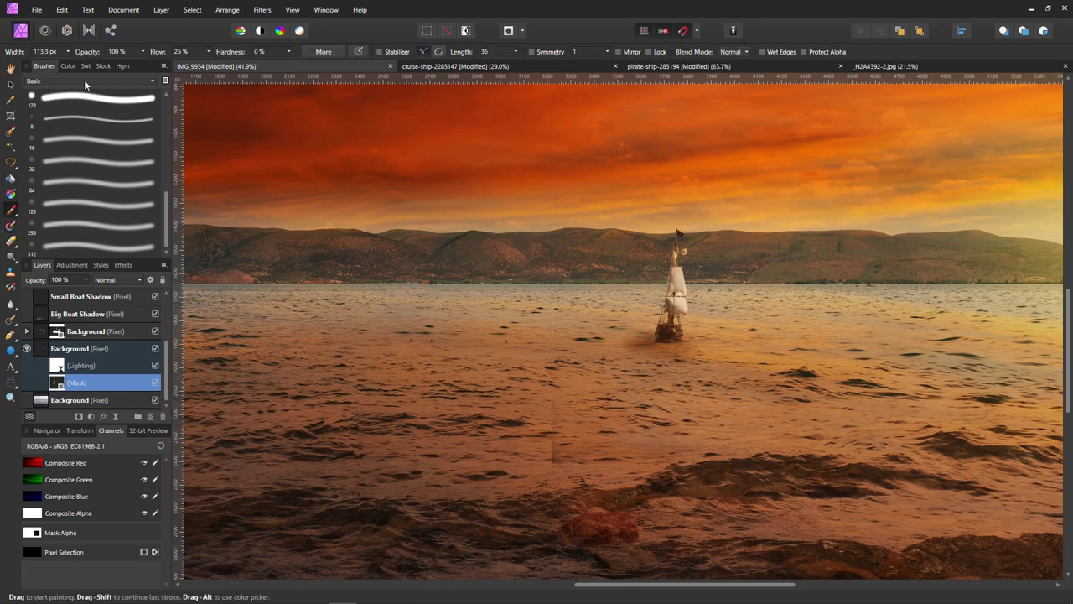
click(67, 66)
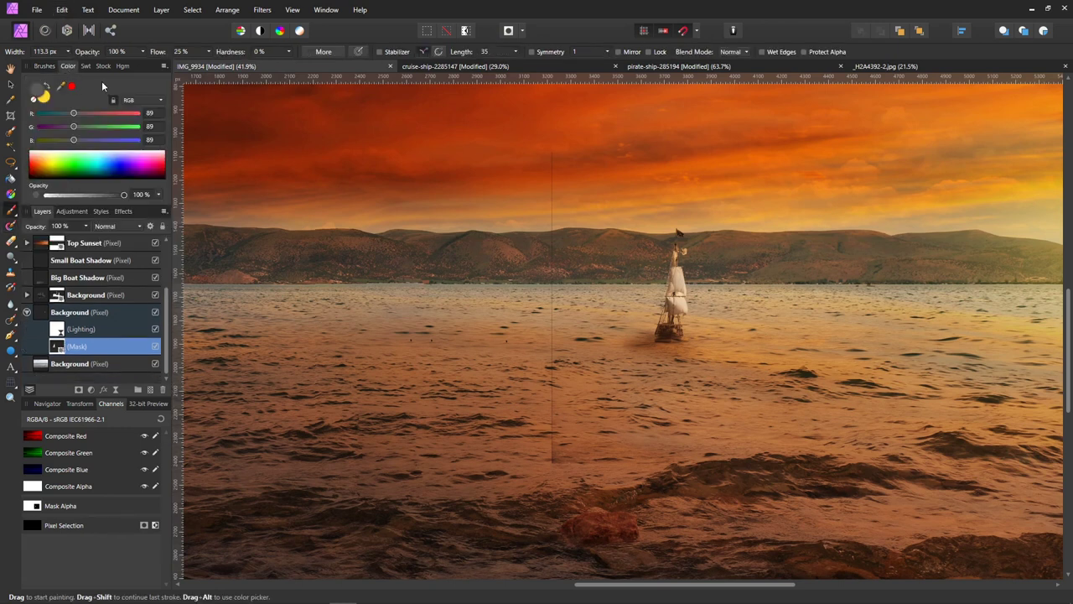
click(87, 66)
click(97, 115)
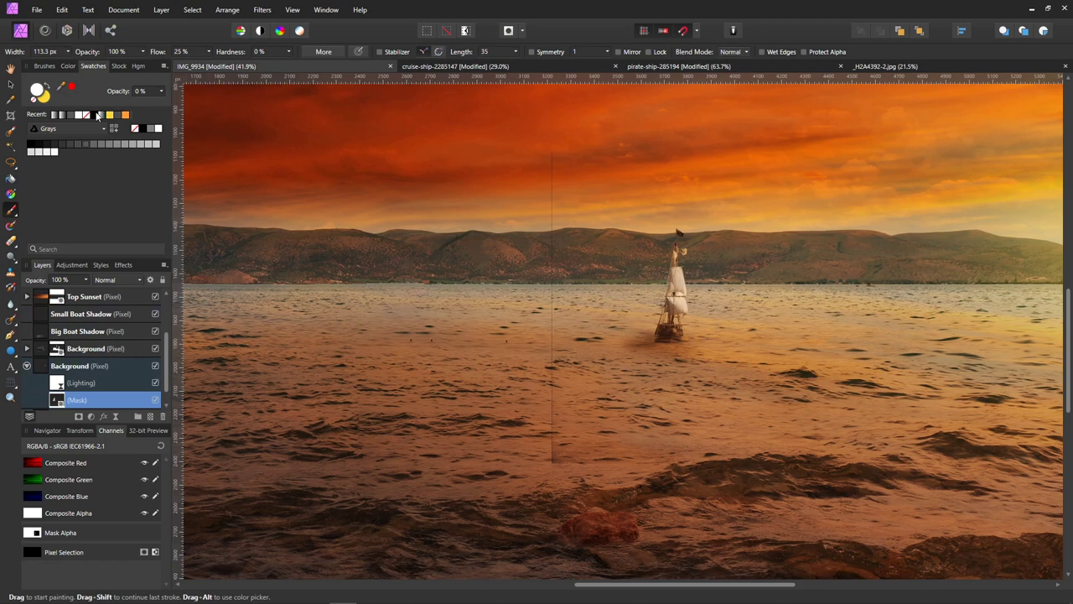
key(bracketright)
key(bracketright)
key(bracketright)
key(bracketright)
key(bracketright)
key(bracketright)
mouse_move(541, 235)
mouse_down()
mouse_move(532, 268)
mouse_move(539, 388)
mouse_move(558, 462)
mouse_up()
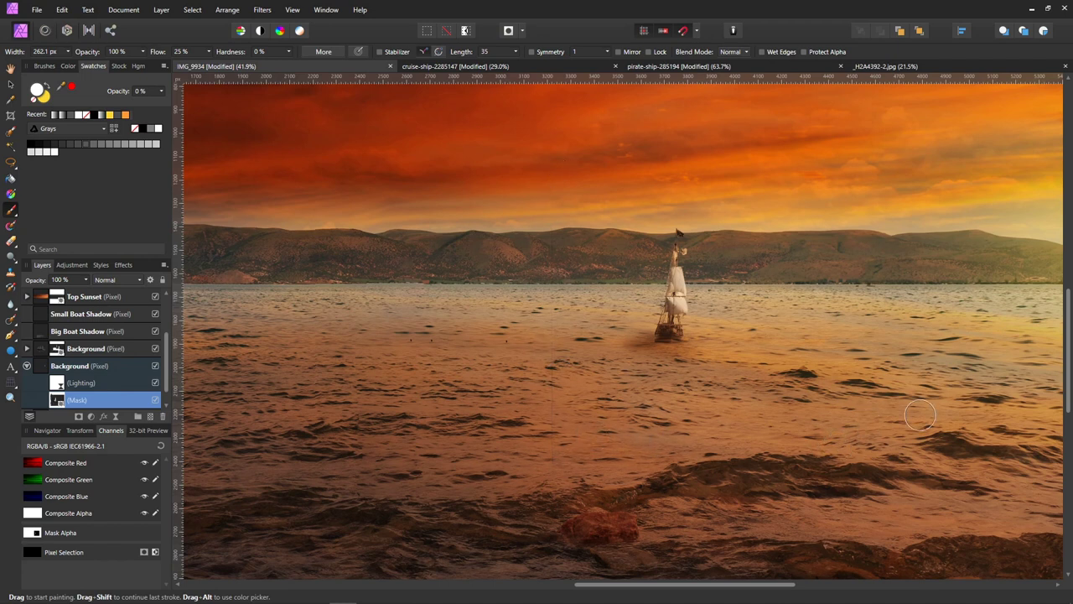
scroll(920, 415, down, 2)
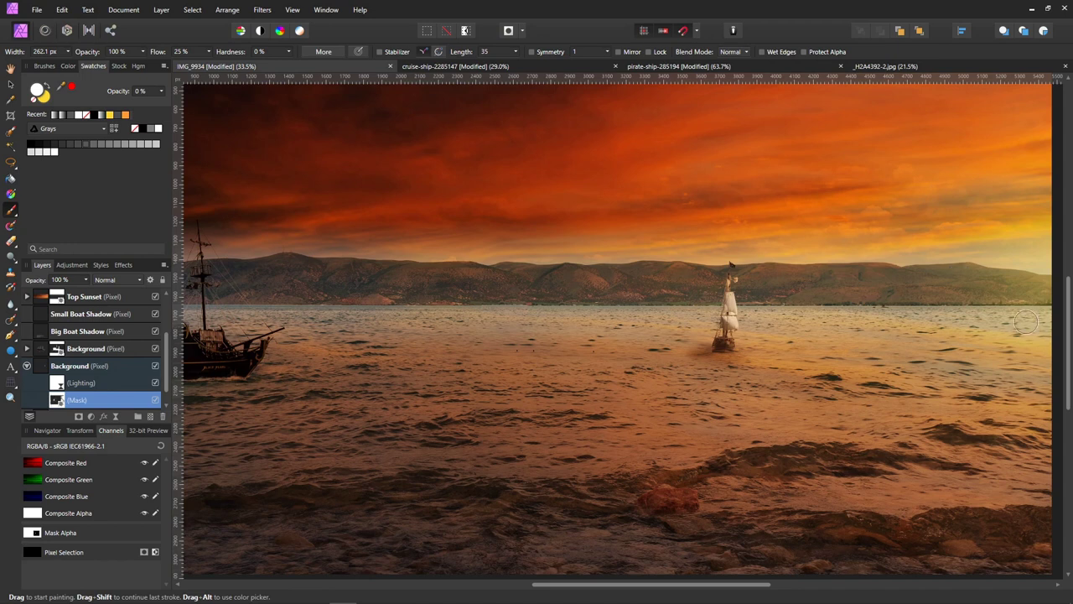
scroll(843, 405, down, 1)
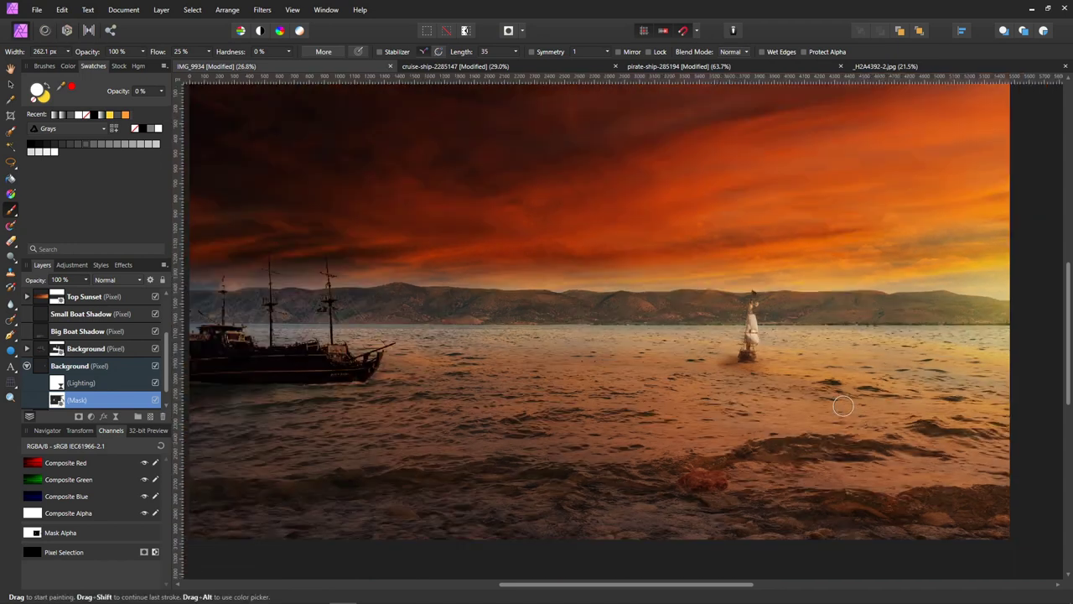
scroll(841, 403, down, 1)
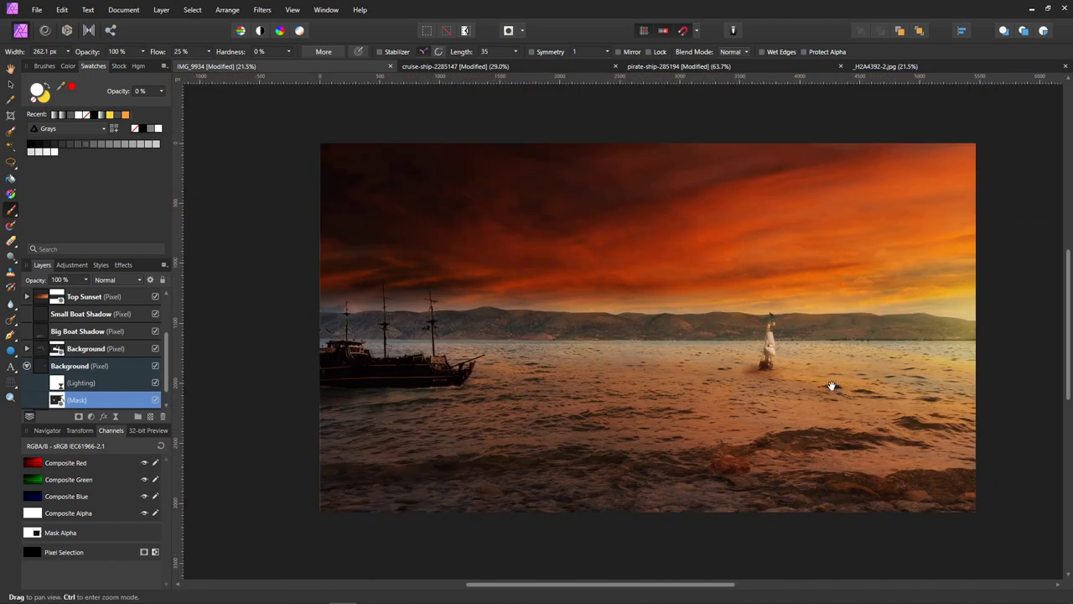
drag(824, 387, 822, 384)
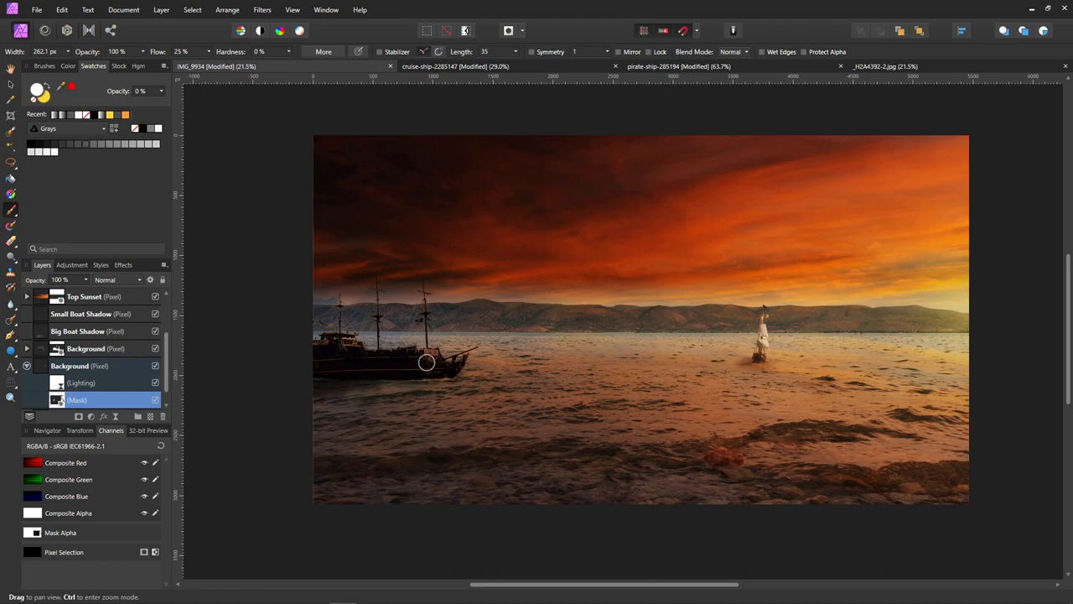
Add another Lighting live filter layer and move it to the top of the layer stack.
click(27, 366)
click(162, 9)
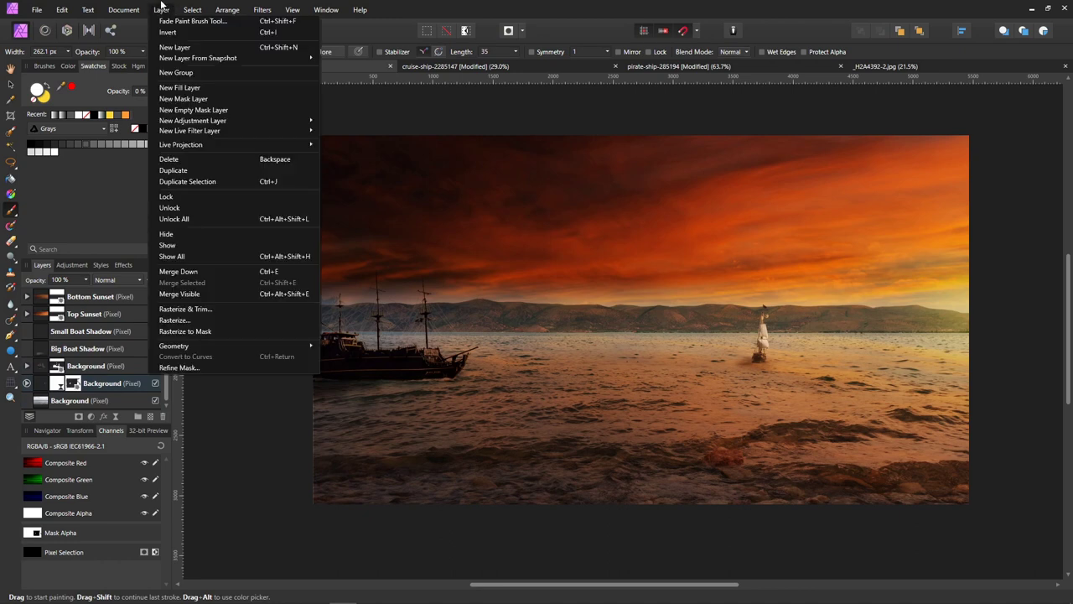
mouse_move(224, 131)
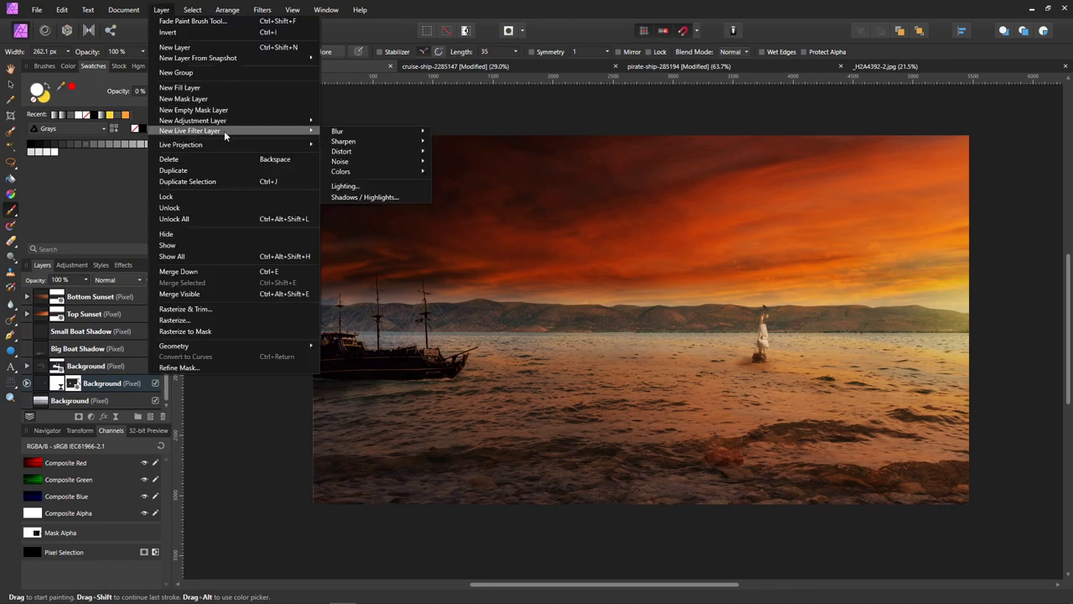
click(339, 187)
drag(41, 383, 45, 297)
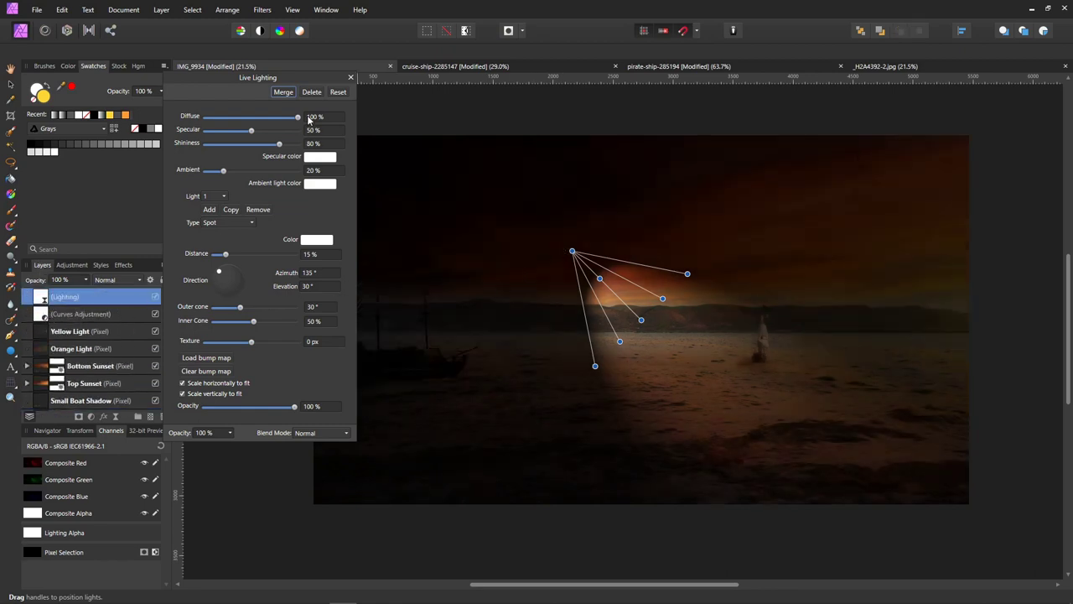
drag(283, 78, 184, 67)
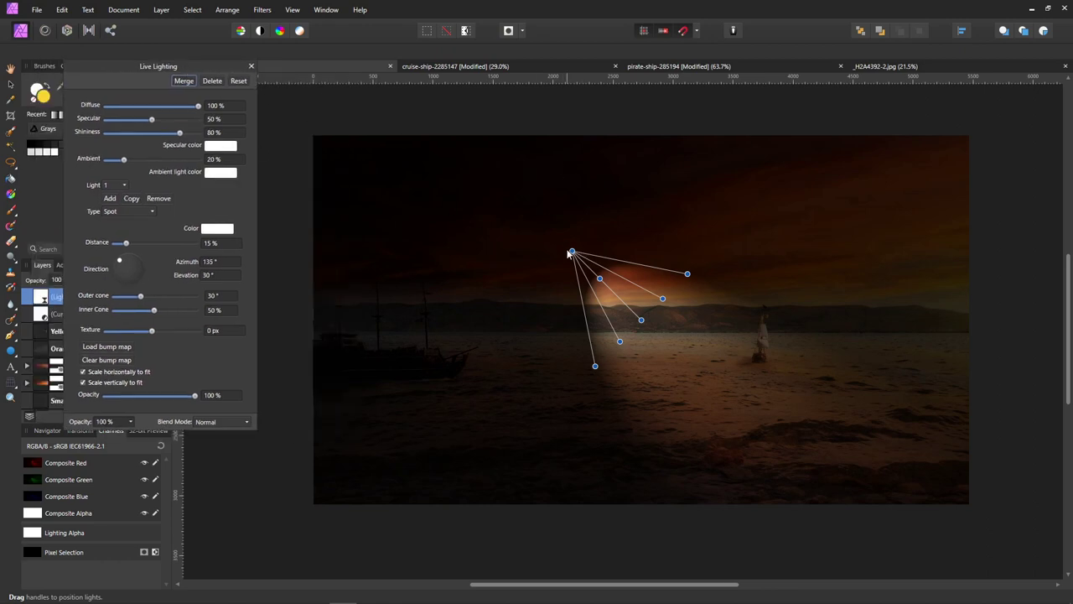
Place the spot light beyond the right edge: Distance 54%, Elevation 44.2°, Outer cone 26°.
drag(572, 251, 790, 303)
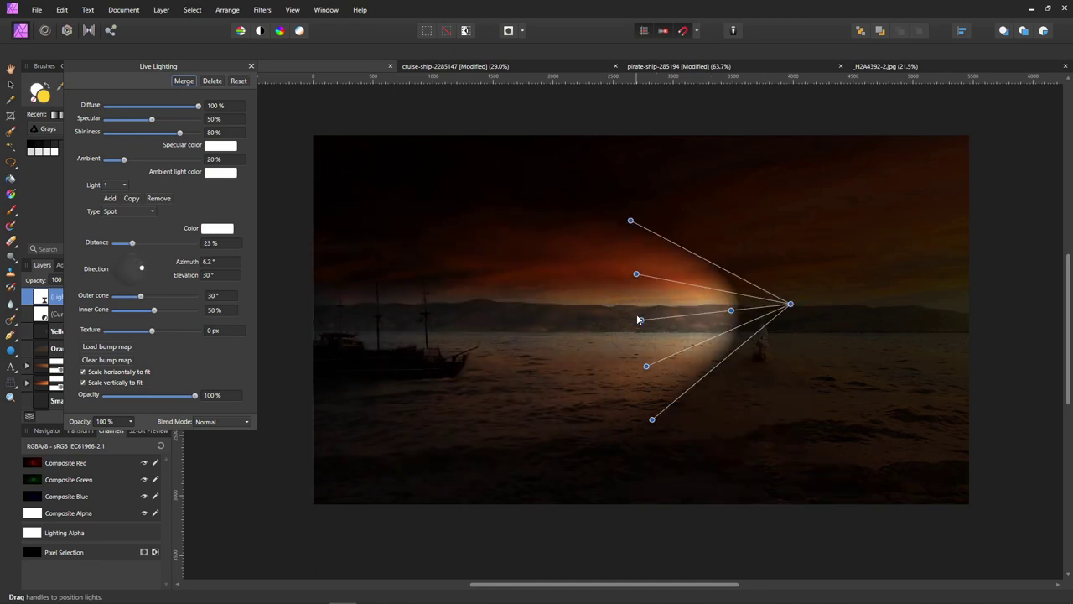
drag(639, 320, 868, 309)
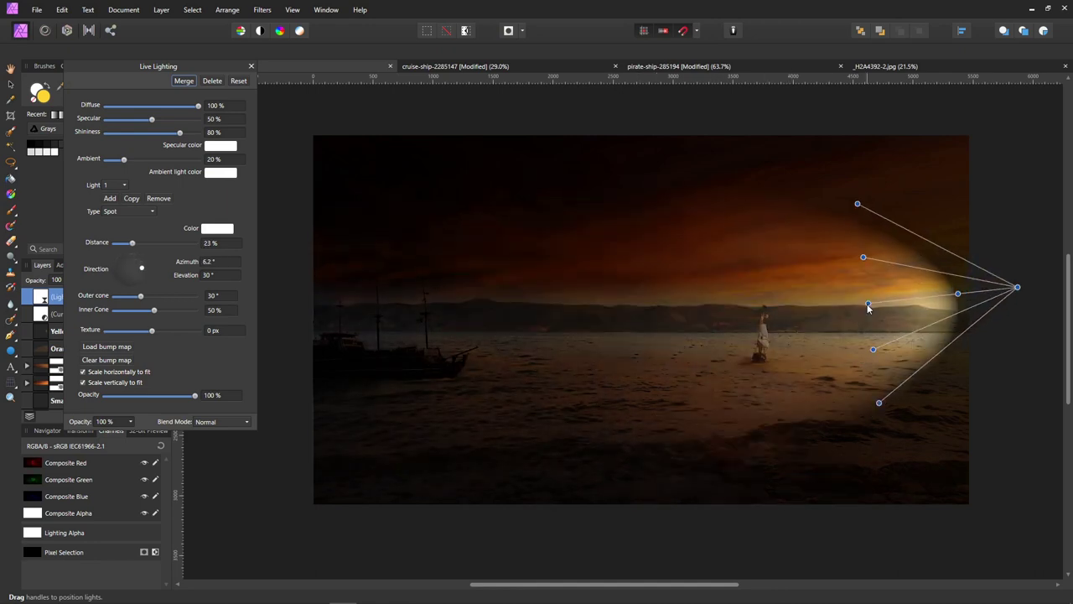
drag(690, 422, 655, 431)
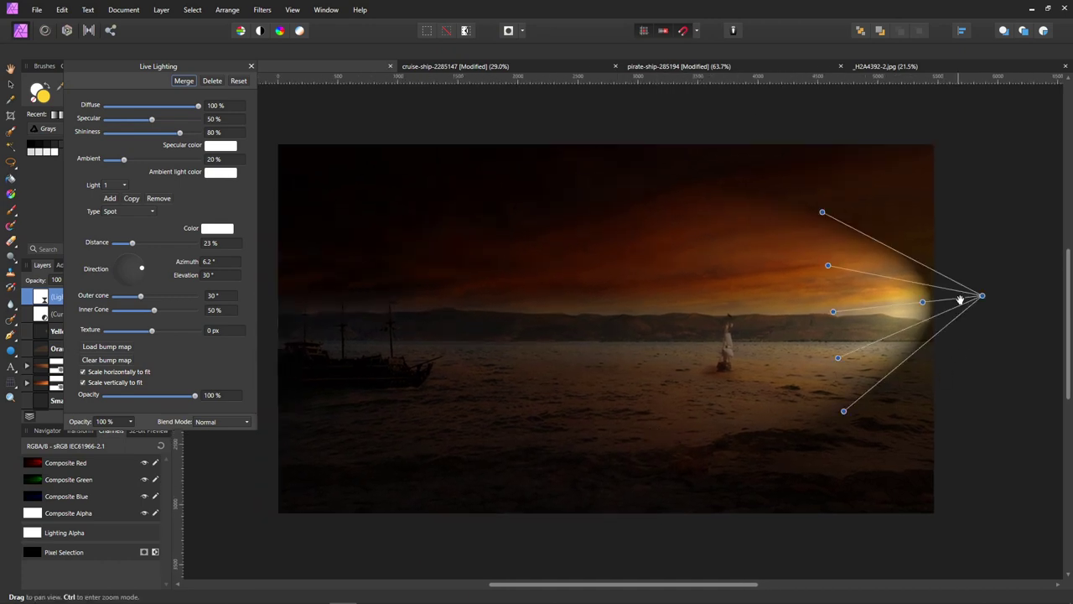
drag(986, 296, 1067, 201)
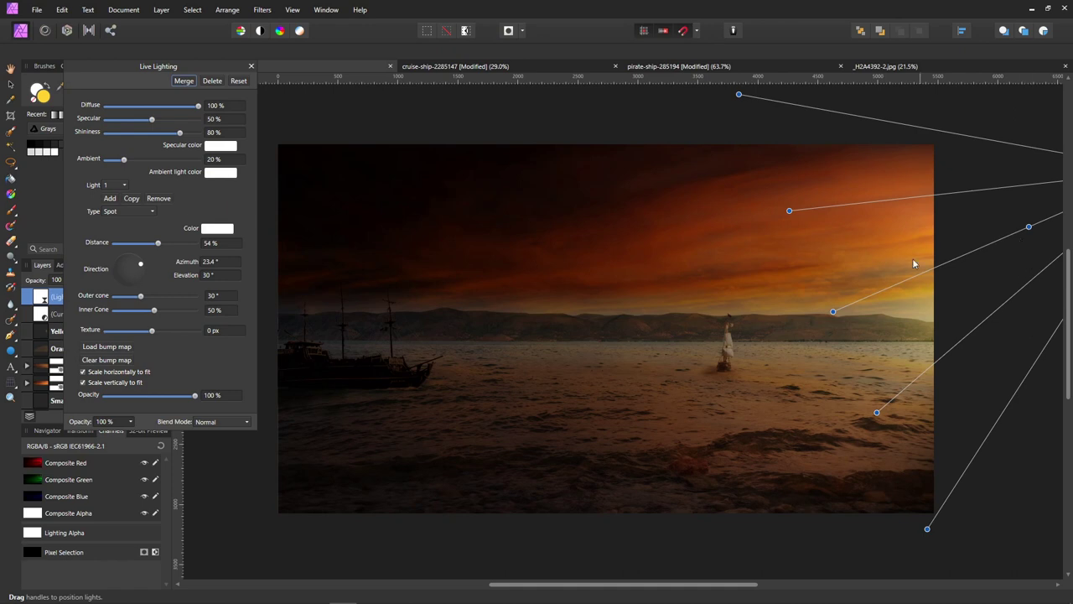
drag(1028, 226, 970, 258)
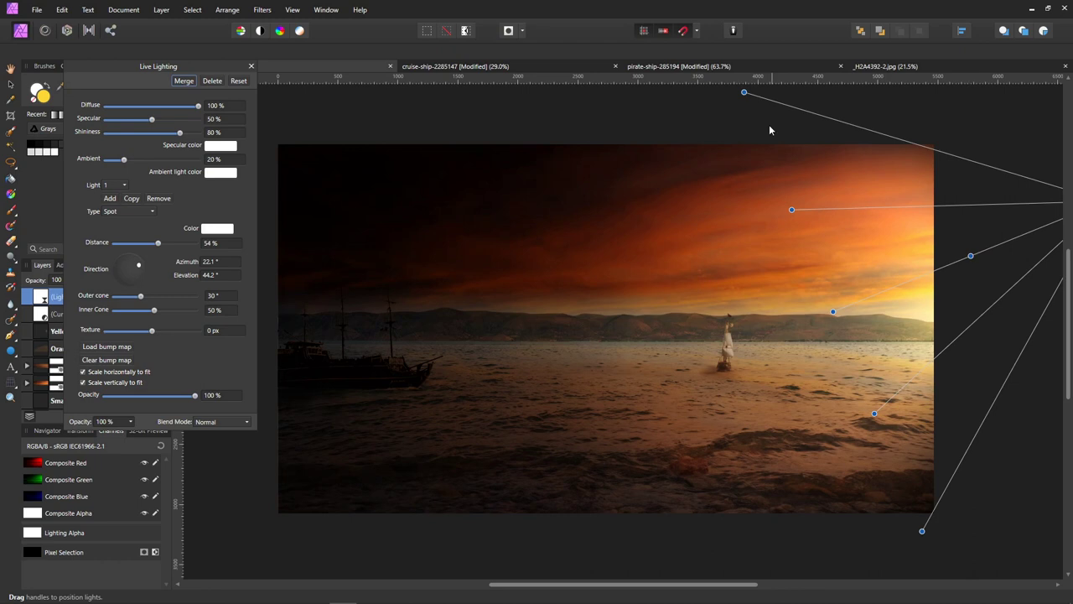
drag(744, 92, 761, 124)
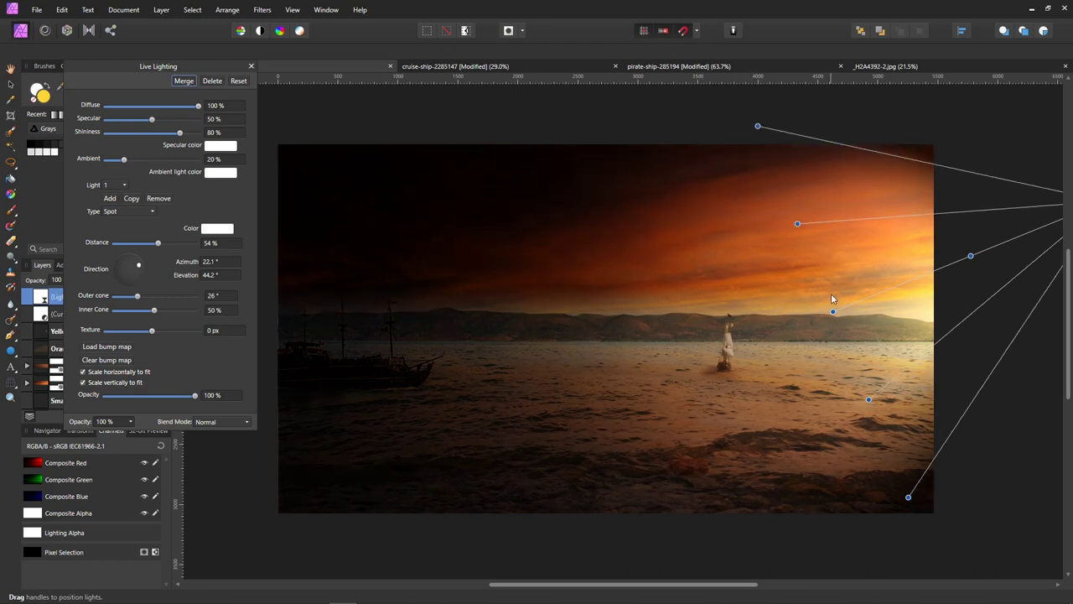
drag(835, 316, 847, 291)
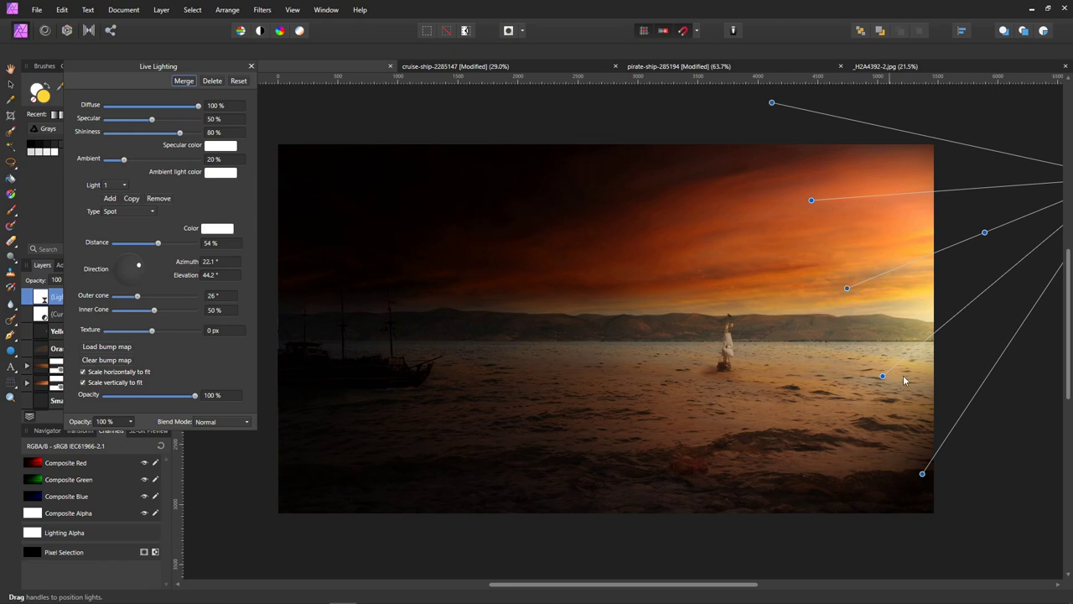
Re-aim the second Background's Lighting spot onto the small ship: 19.3° azimuth, 51.8° elevation.
click(250, 66)
scroll(100, 346, down, 3)
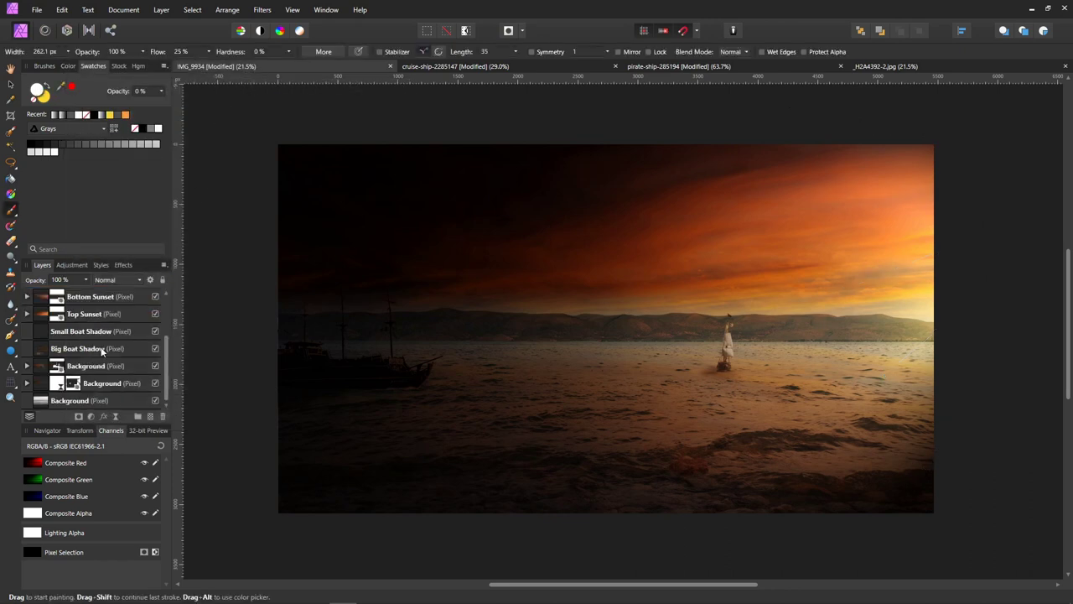
click(27, 383)
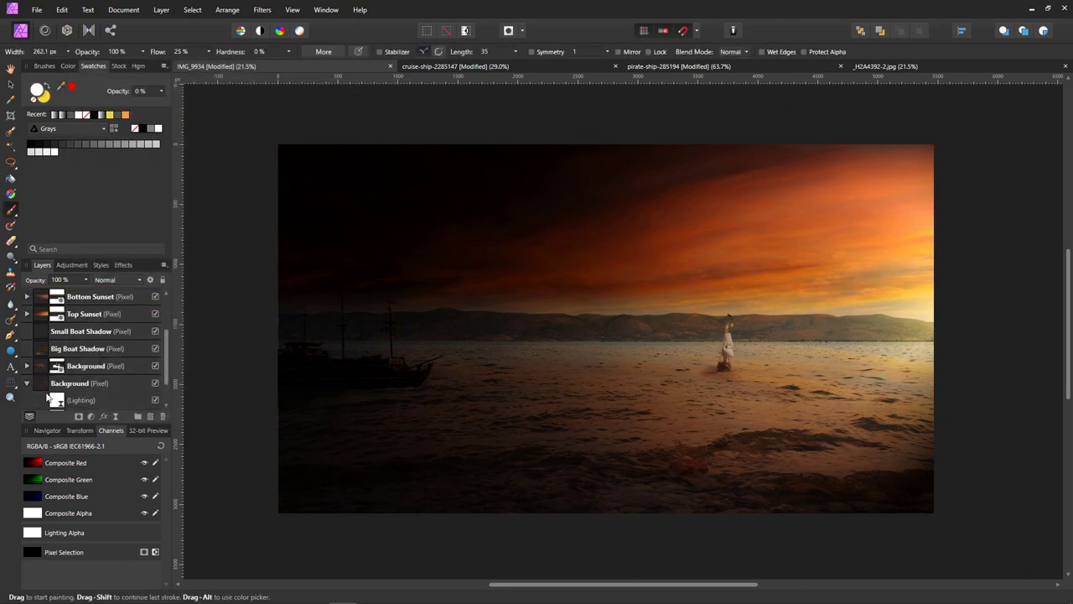
double_click(62, 402)
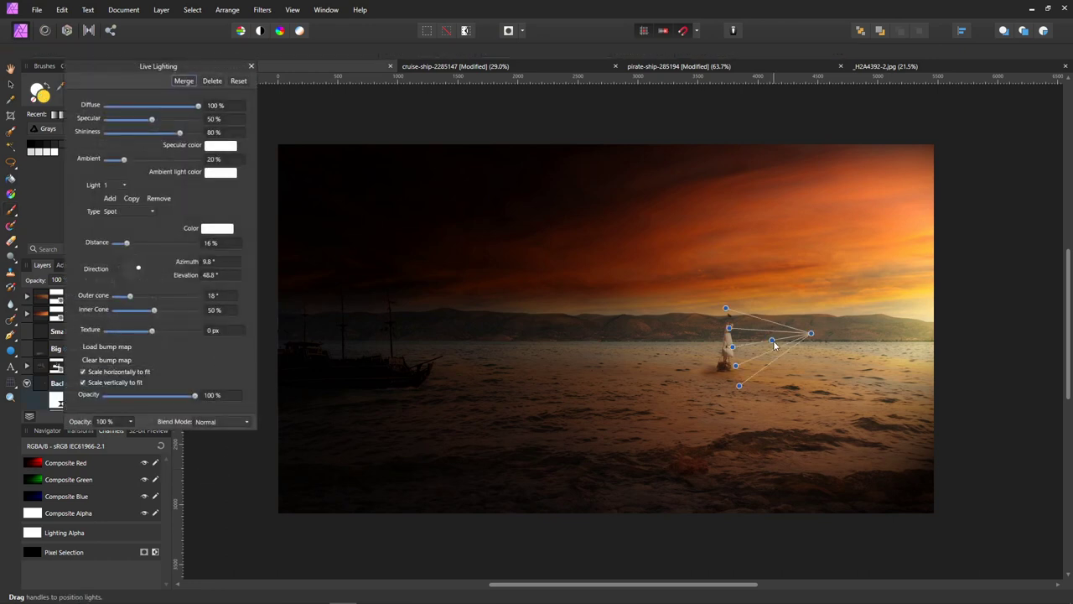
drag(773, 341, 739, 345)
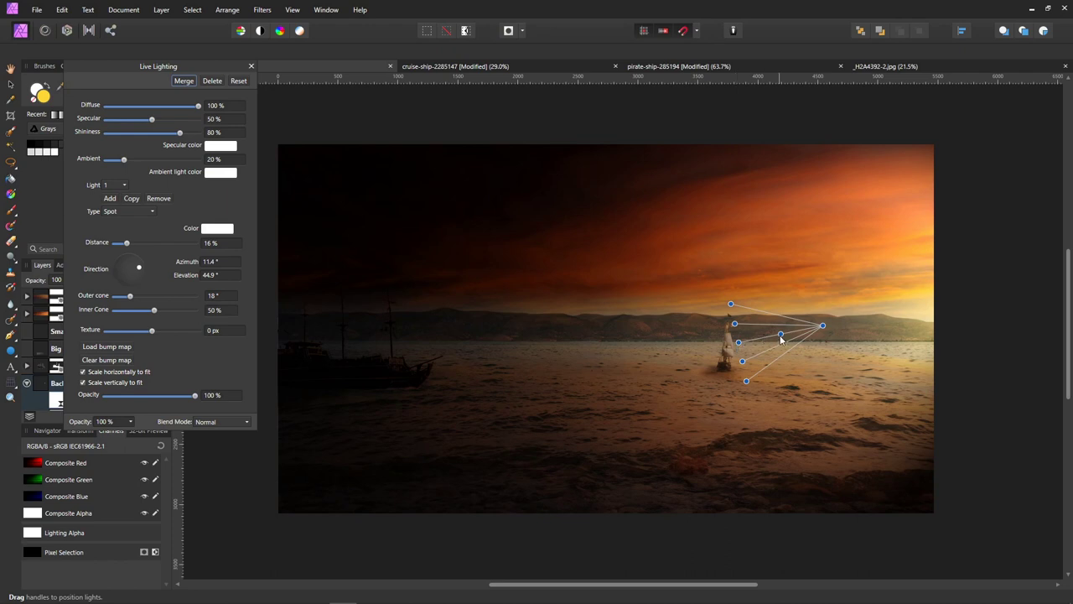
drag(779, 335, 775, 333)
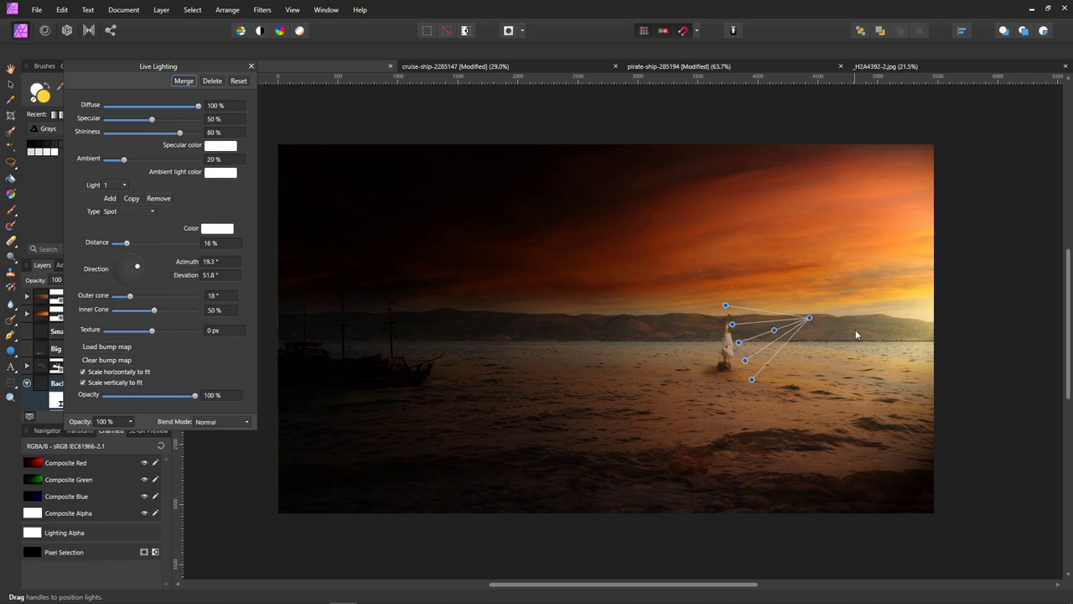
click(251, 66)
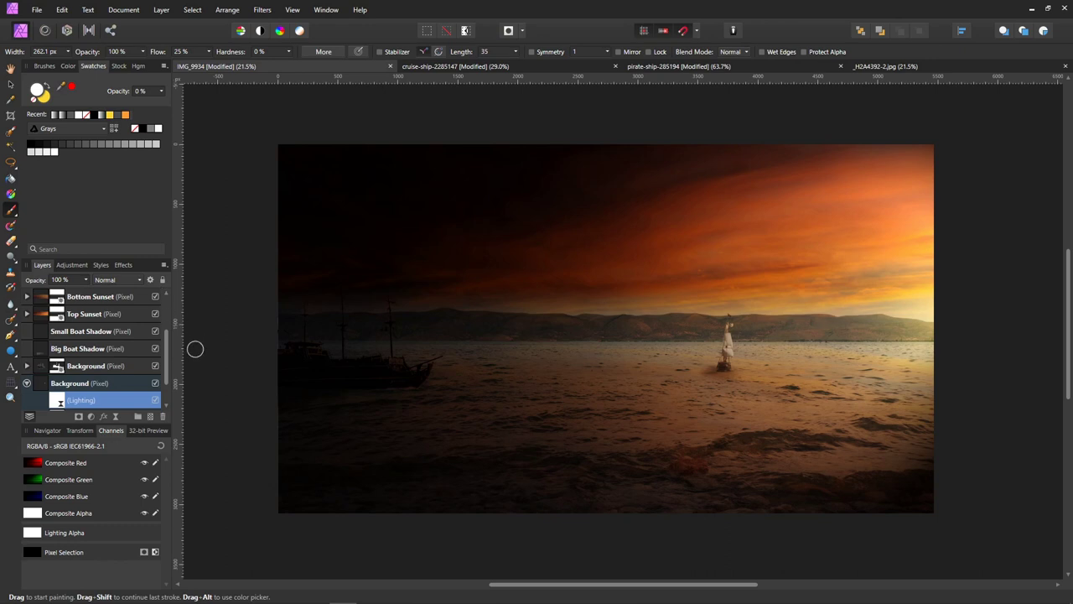
Nudge the Curves adjustment's lower shadow point slightly down and right to darken the shadows.
drag(171, 367, 172, 306)
double_click(42, 313)
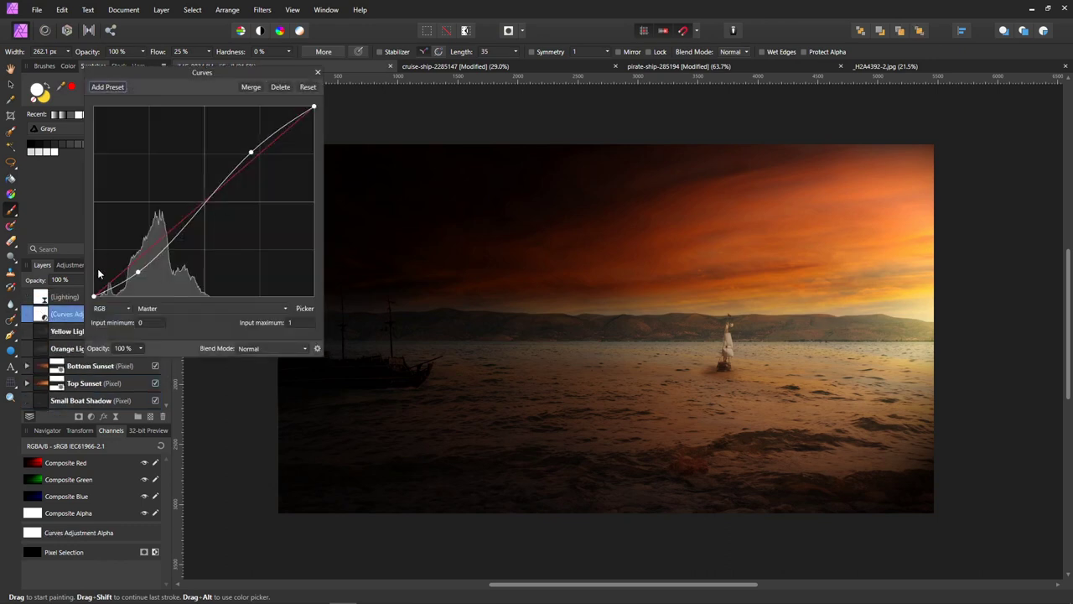
drag(137, 272, 140, 272)
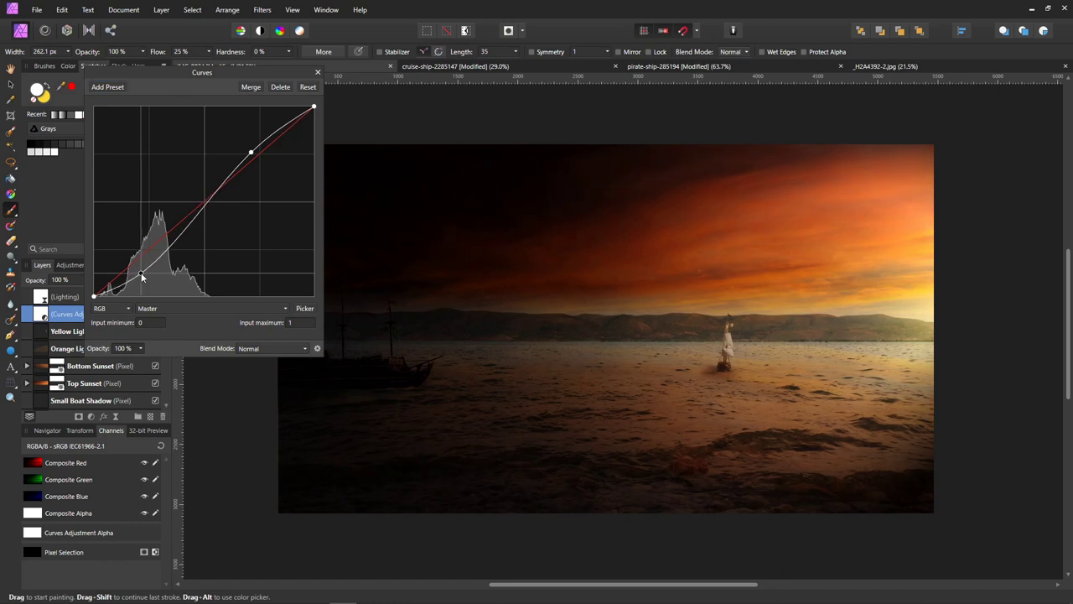
click(317, 72)
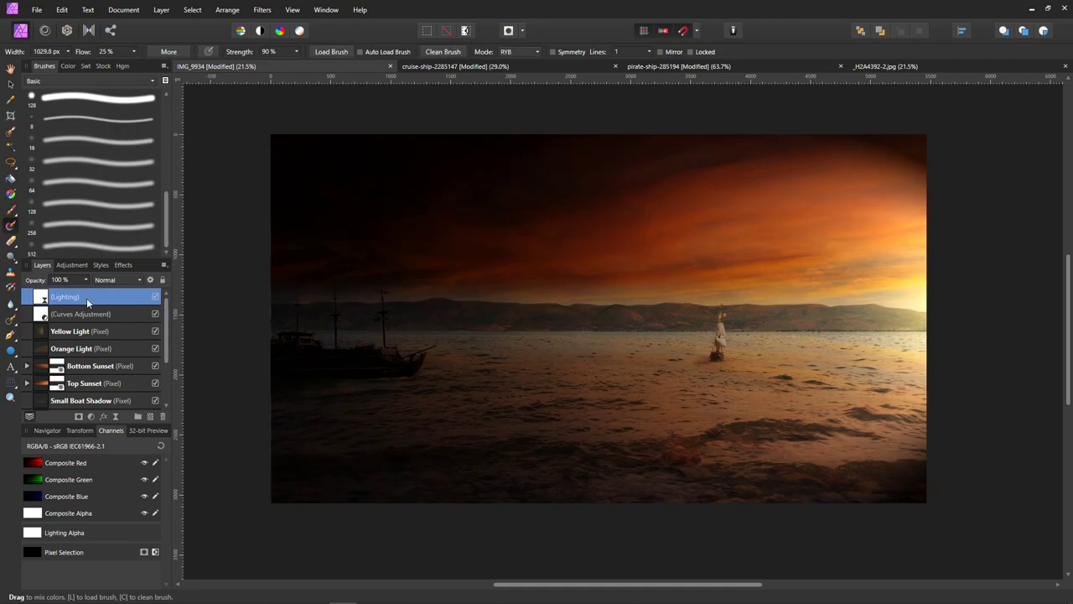
scroll(141, 338, down, 2)
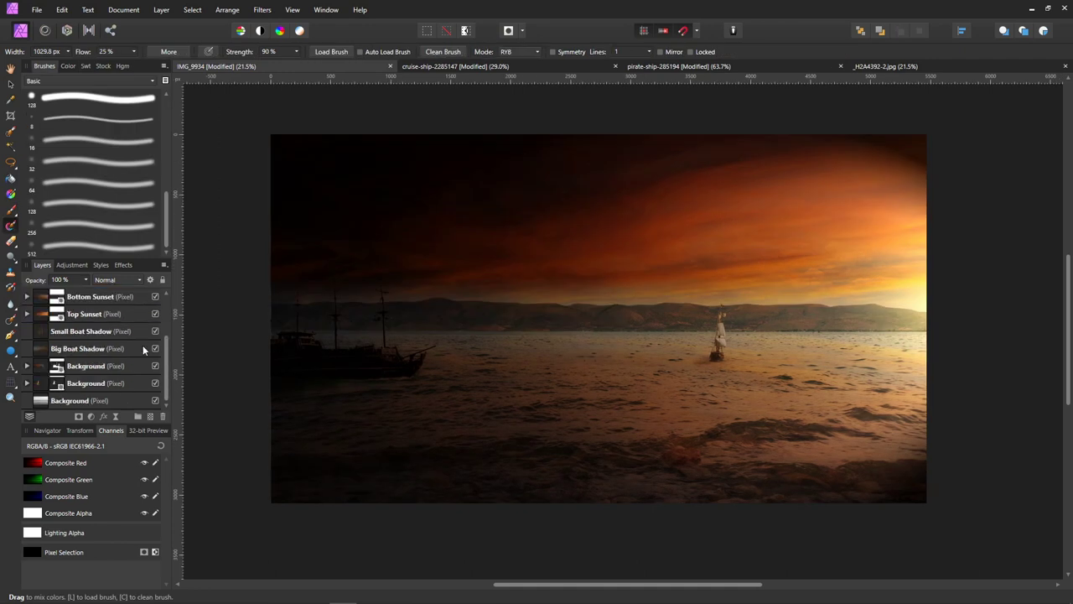
shift+click(114, 384)
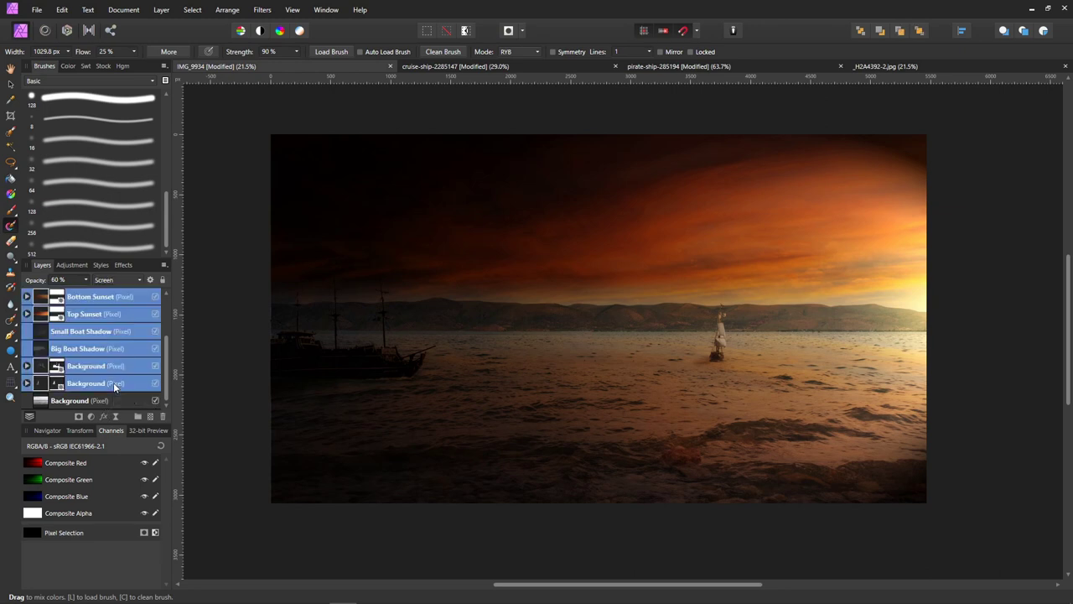
scroll(134, 377, up, 2)
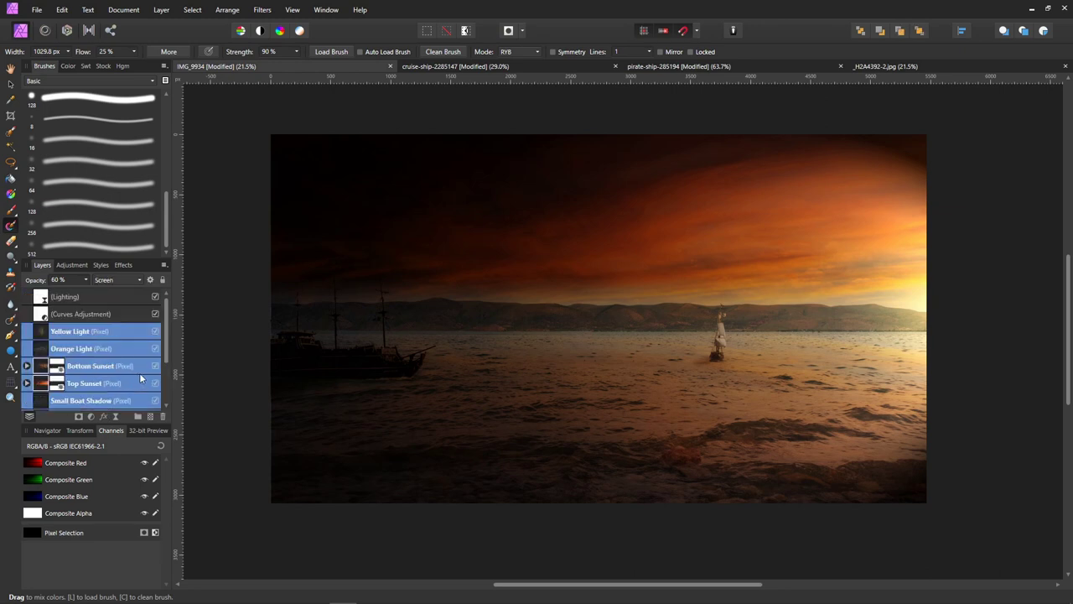
scroll(141, 373, down, 2)
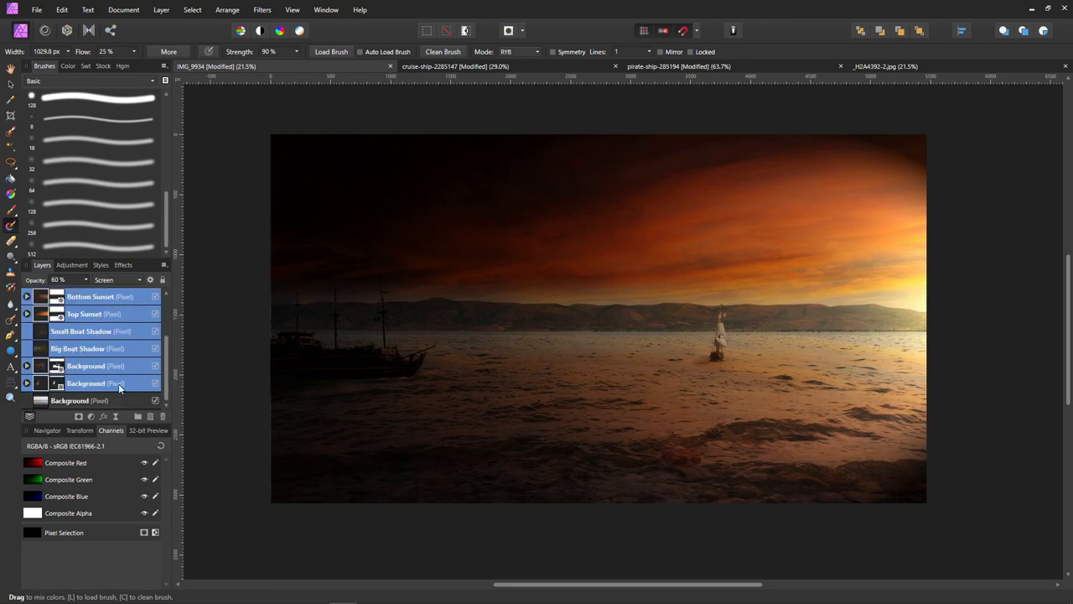
click(118, 383)
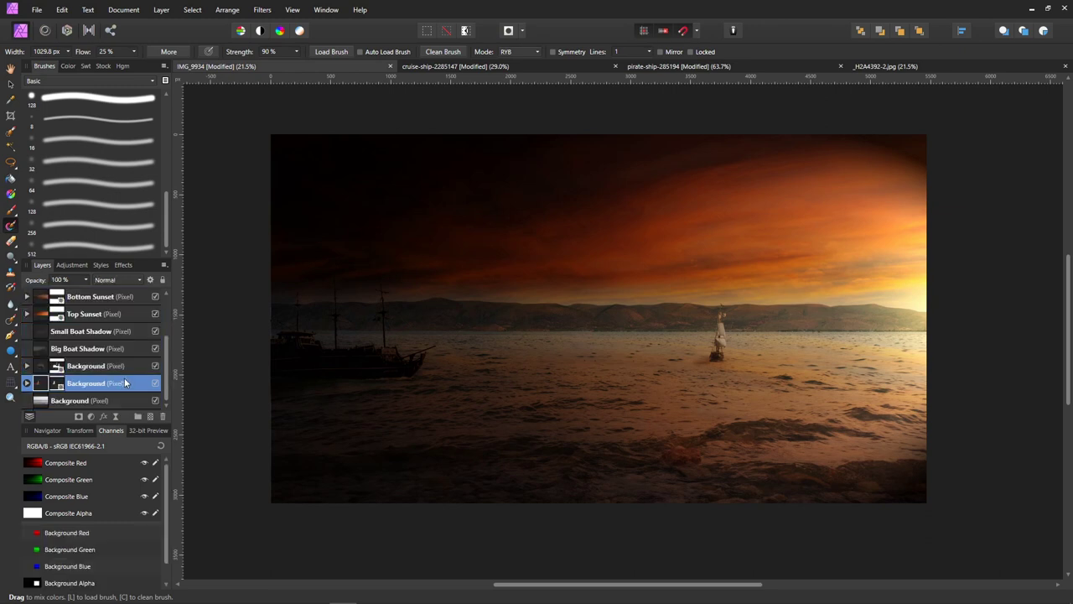
scroll(124, 369, up, 2)
shift+click(123, 298)
scroll(123, 298, down, 2)
scroll(123, 298, up, 2)
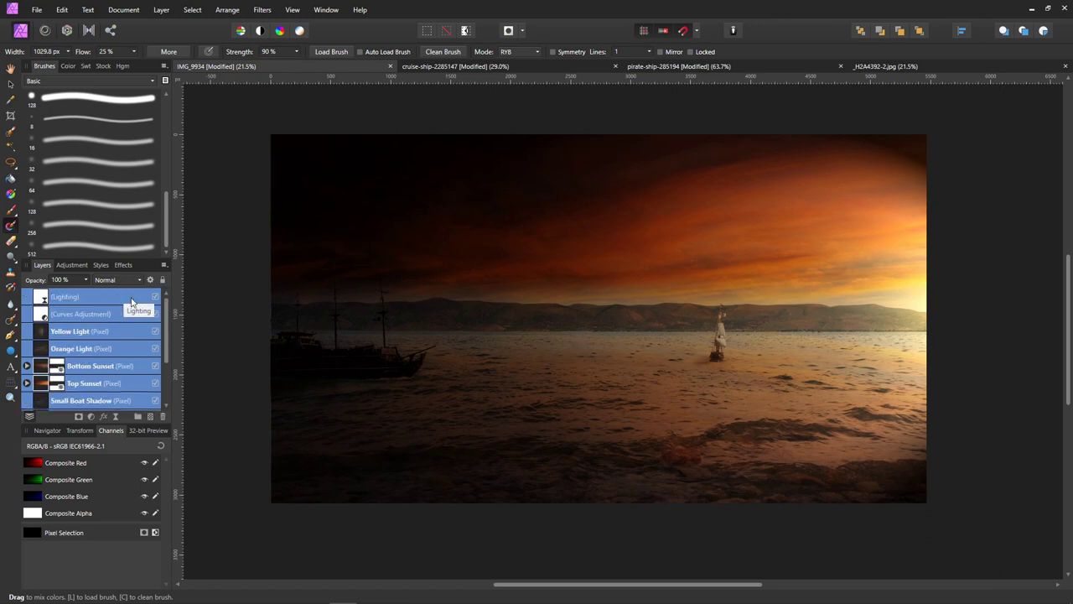
click(154, 296)
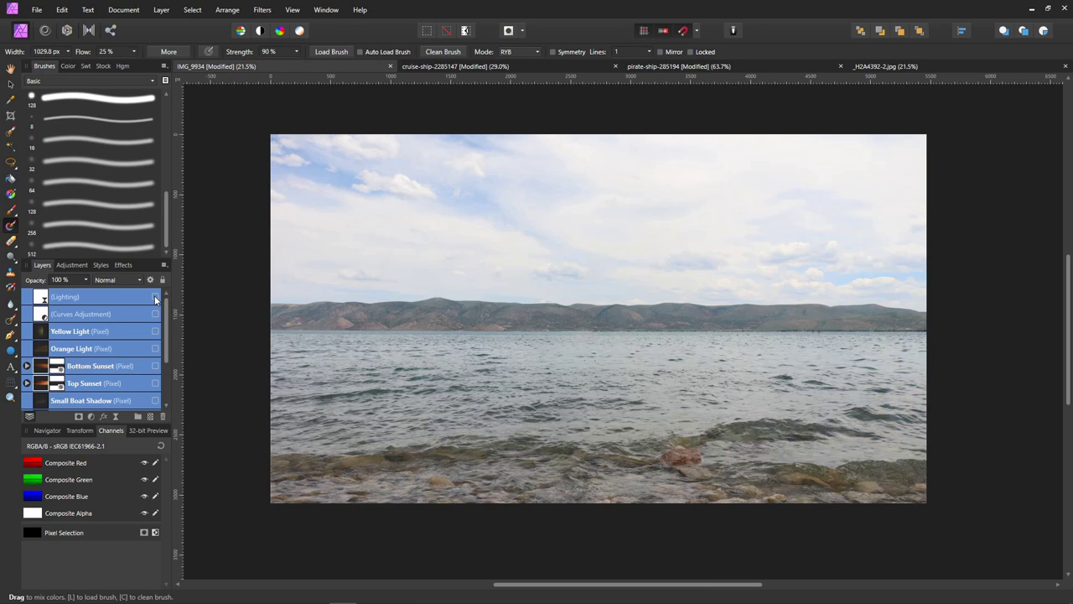
click(155, 296)
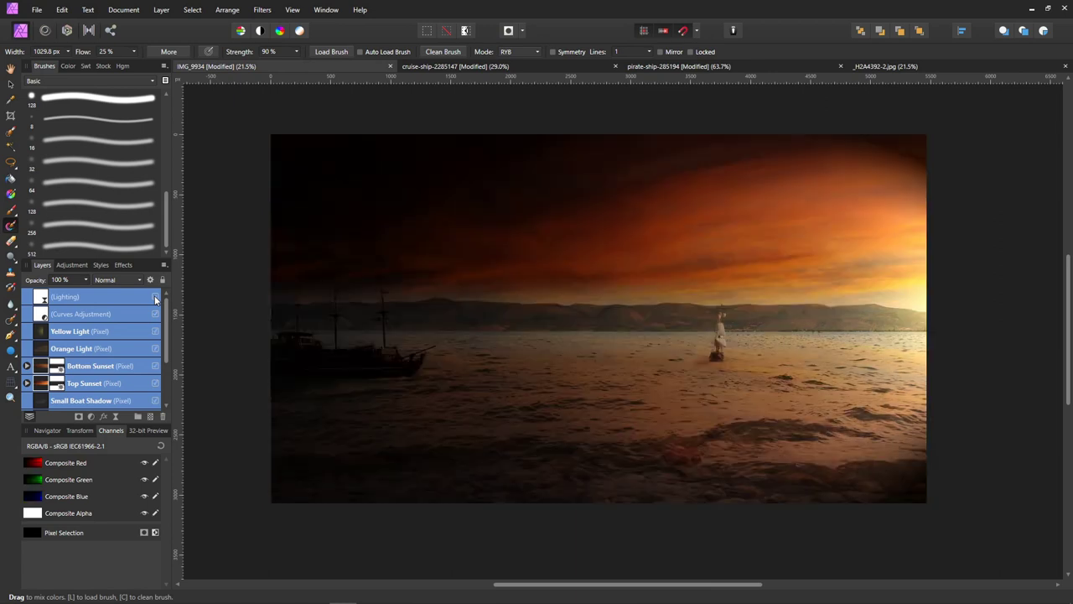